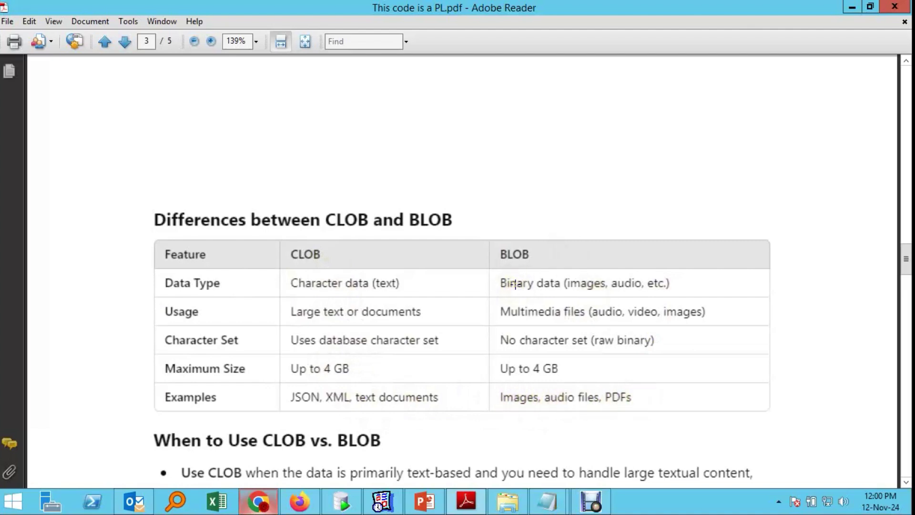
Step: Confirm the edited ABC PL/SQL code and save the page
click(262, 510)
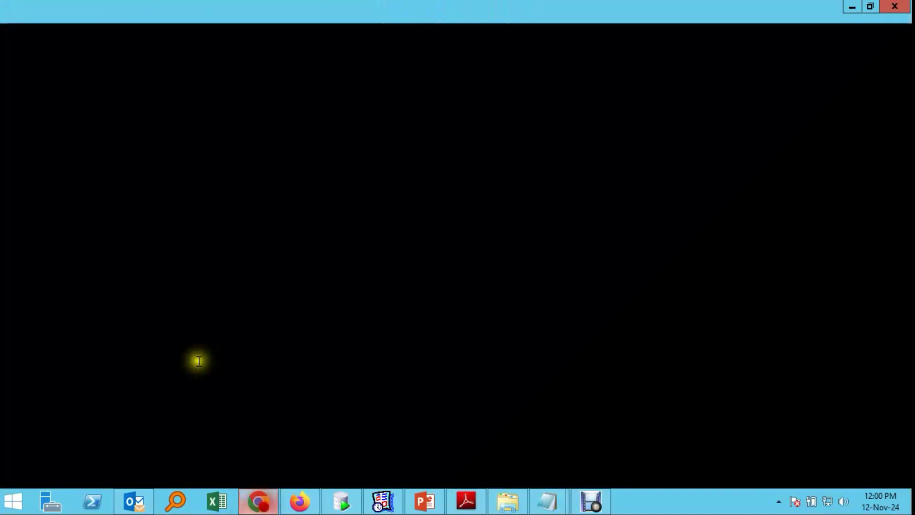
click(735, 437)
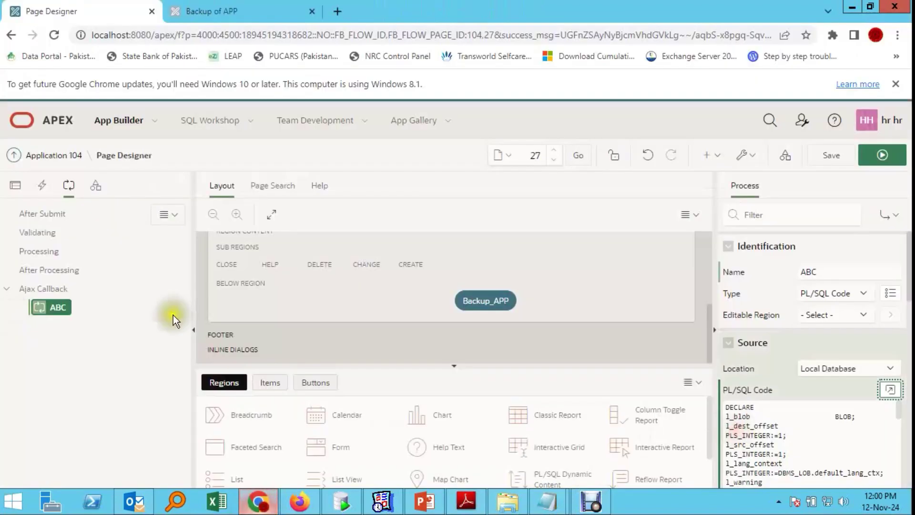
click(94, 304)
click(821, 156)
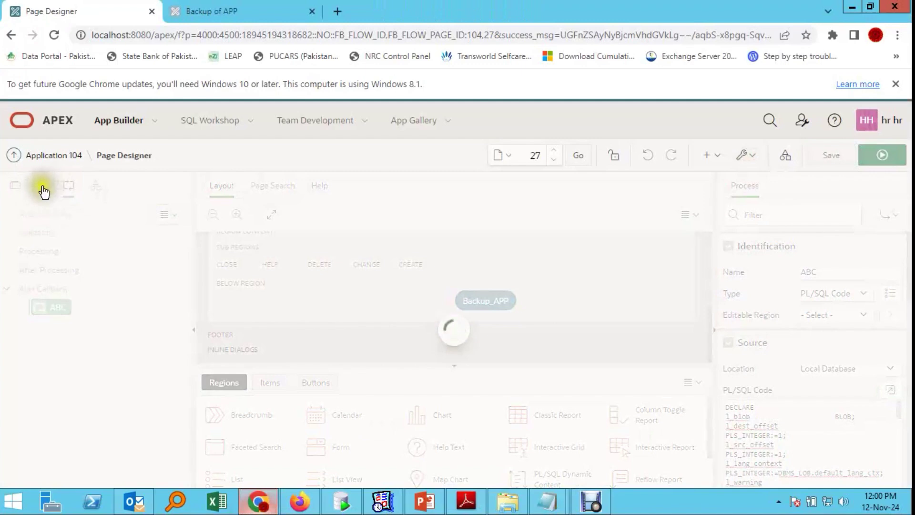
Step: Set the Backup_APP button's action to Redirect to Page in this Application
click(42, 185)
click(69, 188)
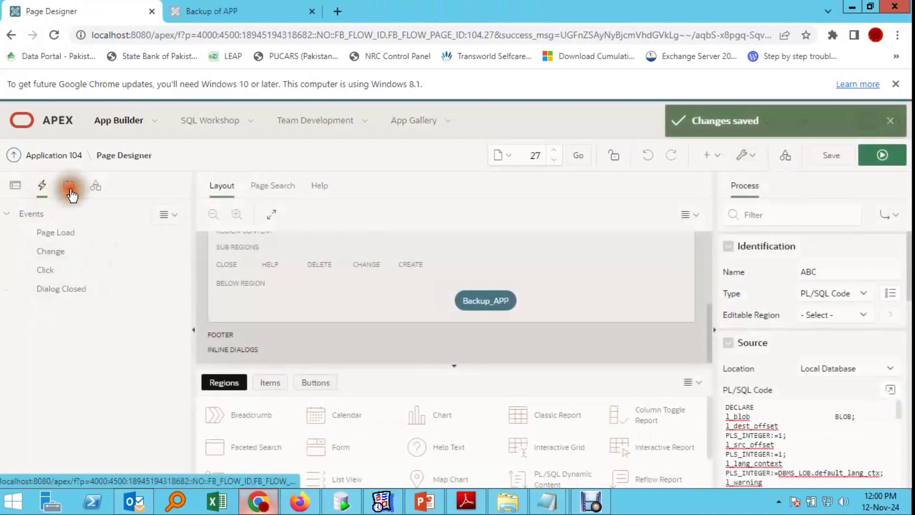
click(16, 186)
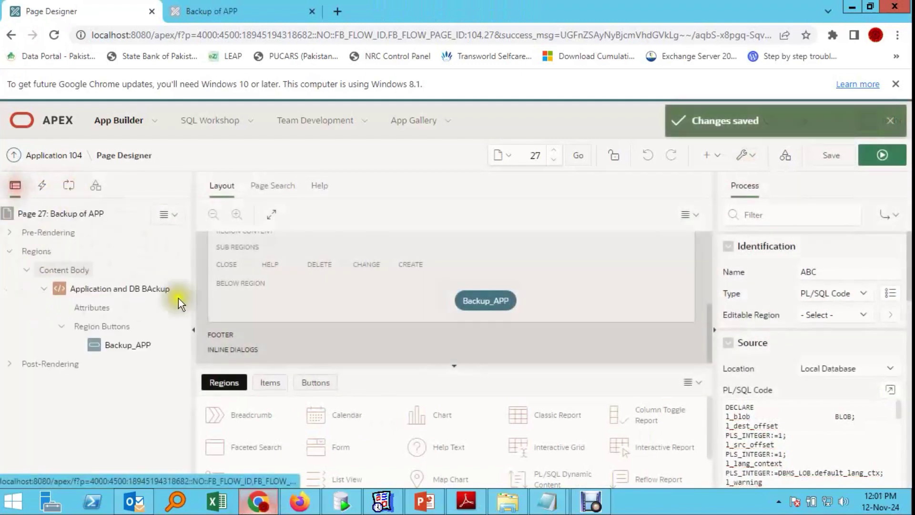
click(107, 345)
scroll(857, 322, down, 2)
scroll(857, 321, down, 4)
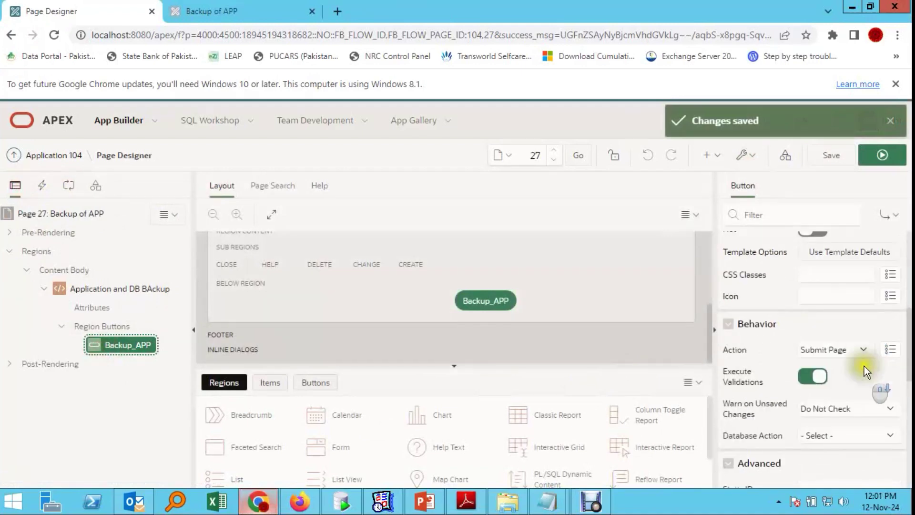
click(865, 350)
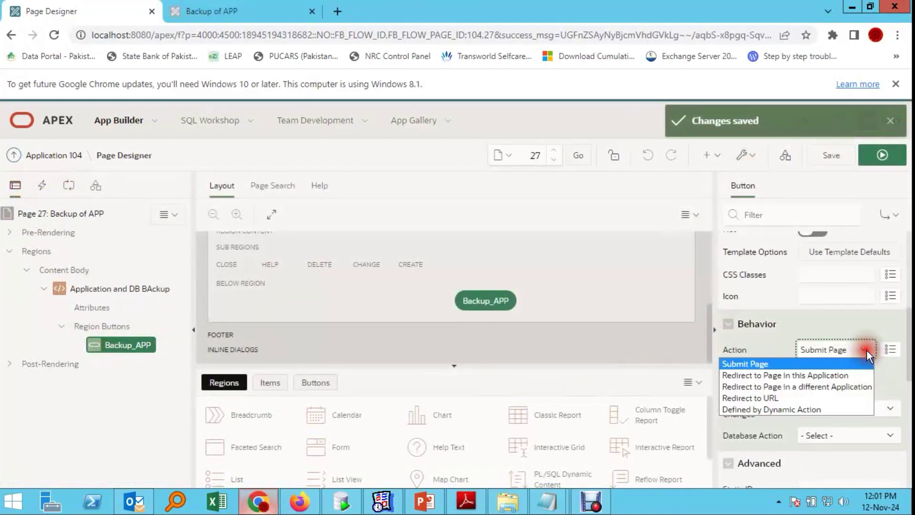
click(831, 377)
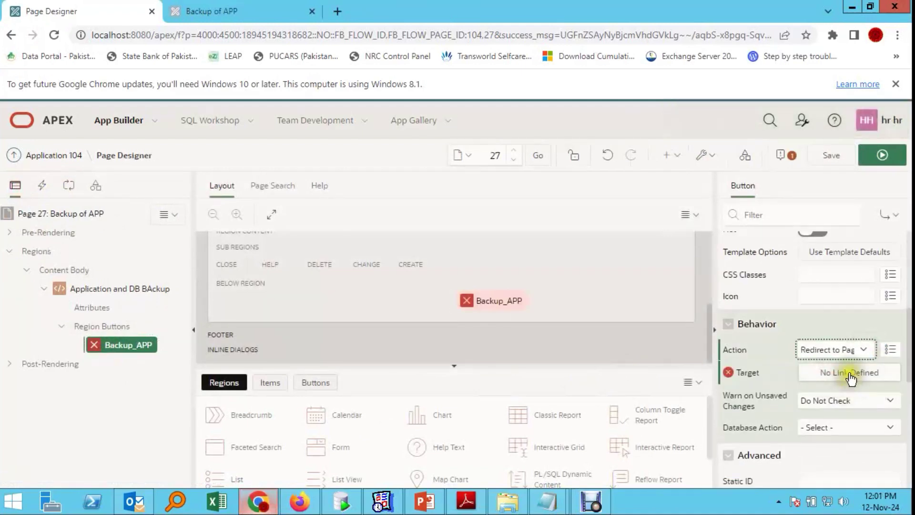
Step: Point the Backup_APP button's link target at page 27, Backup of APP
click(848, 373)
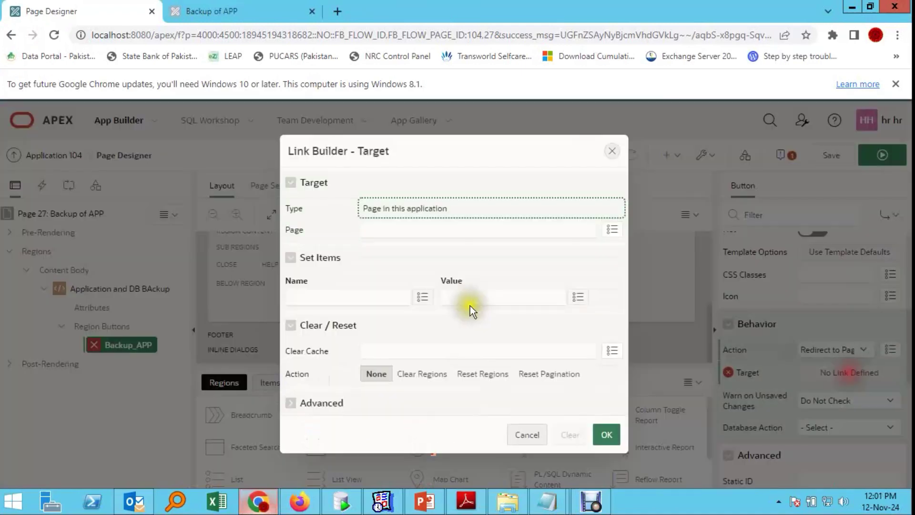
click(612, 229)
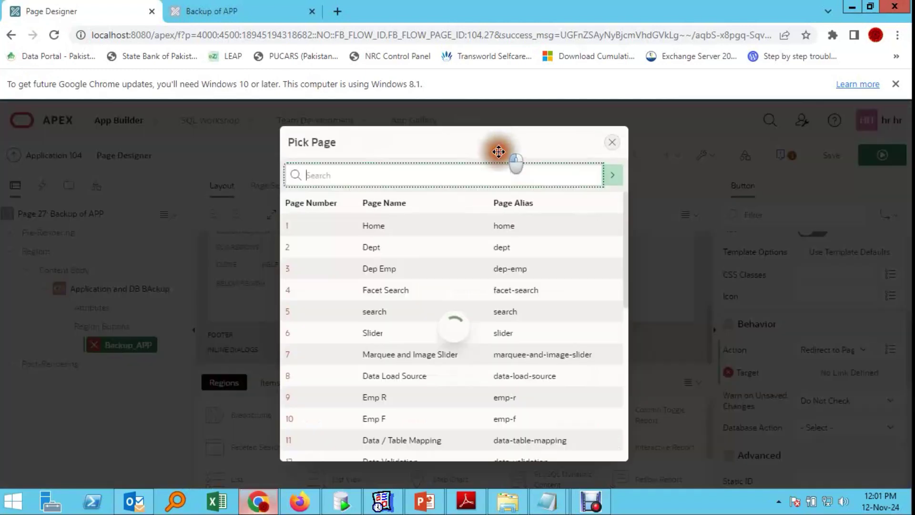
drag(499, 152, 69, 179)
click(461, 157)
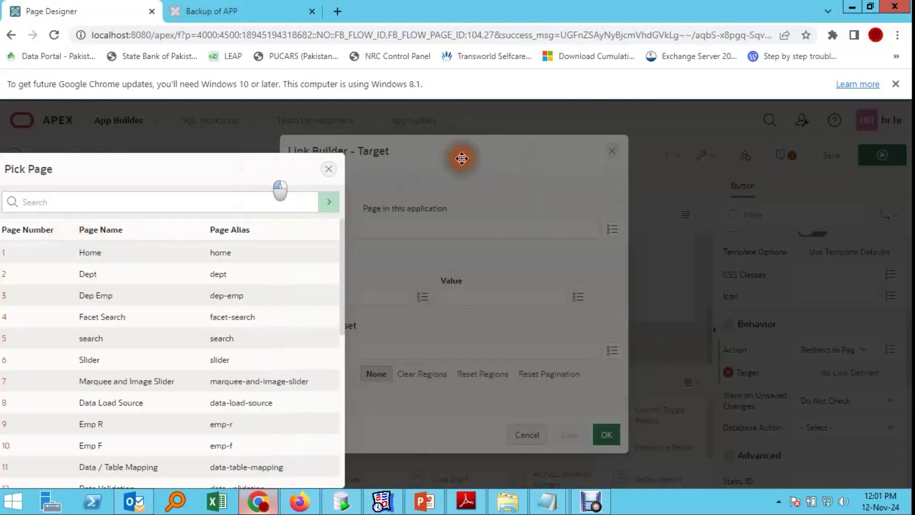
click(556, 157)
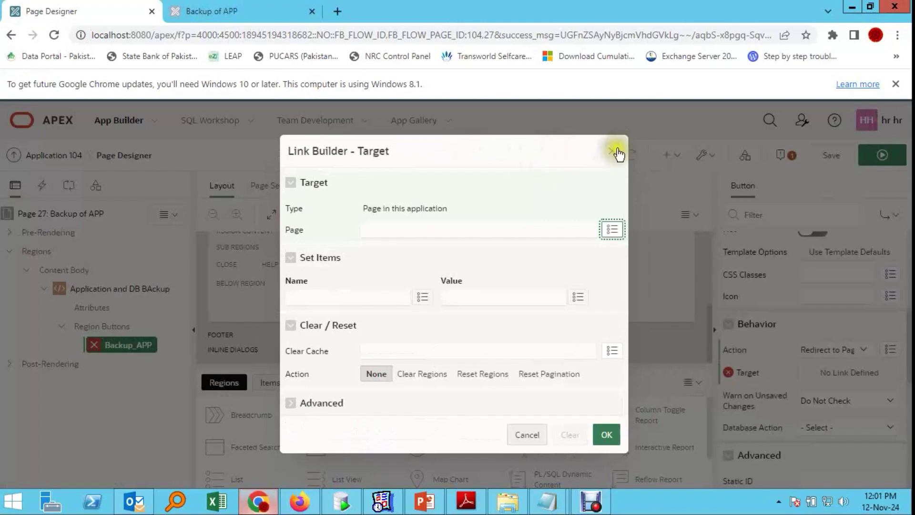
click(613, 152)
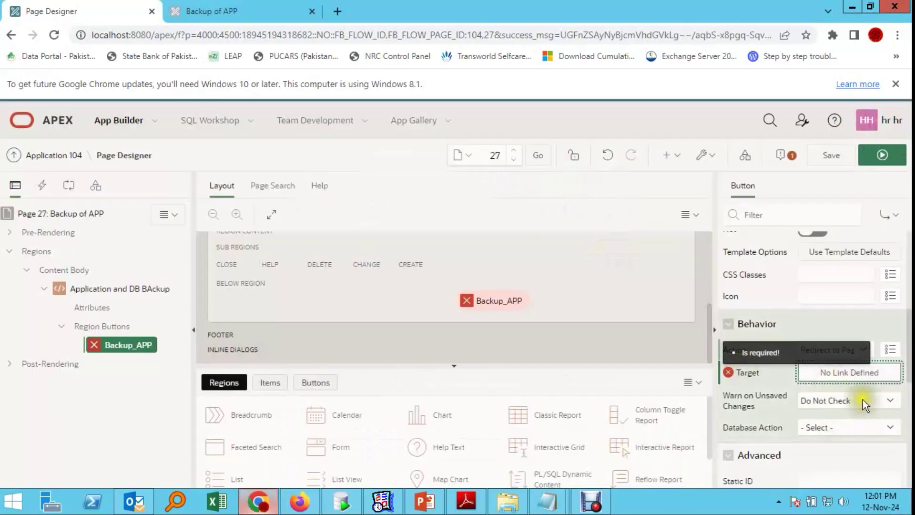
click(851, 373)
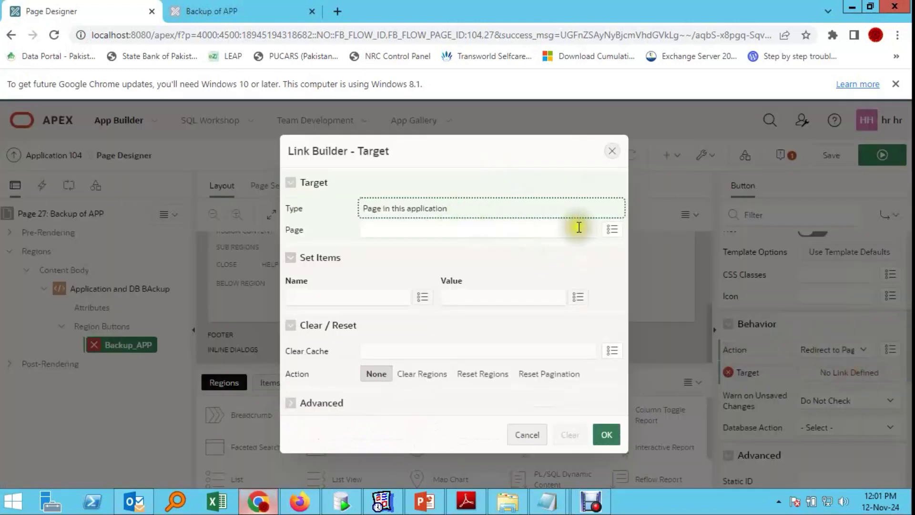
click(612, 230)
scroll(398, 260, down, 7)
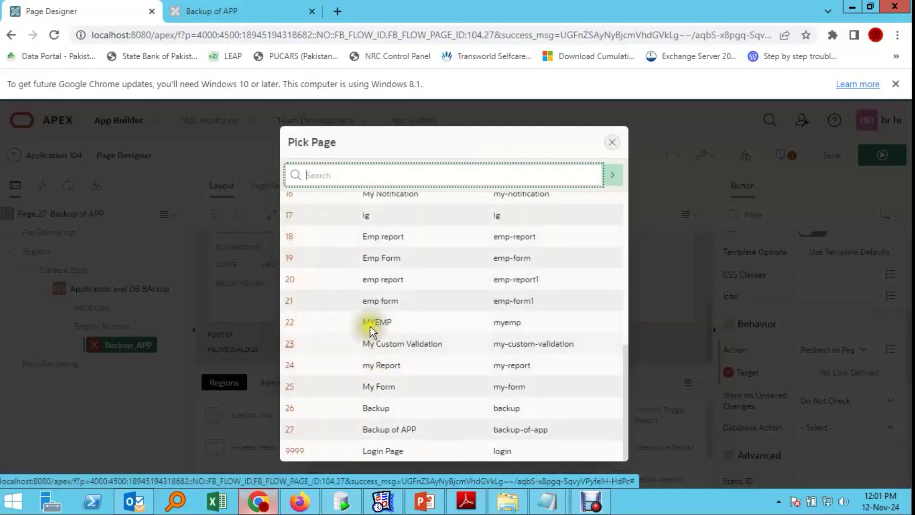
click(293, 429)
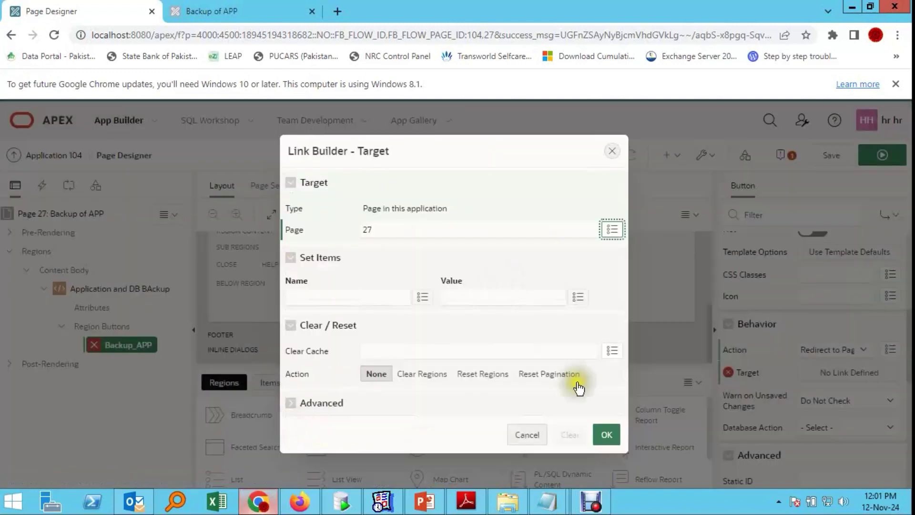
click(607, 434)
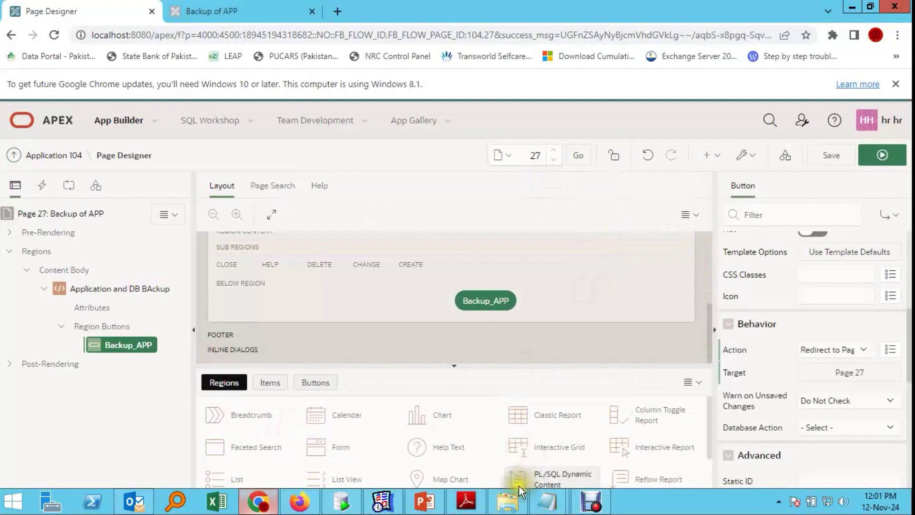
Step: Review the PDF code notes and select the application_process=ABC text on the backup-steps slide
click(467, 500)
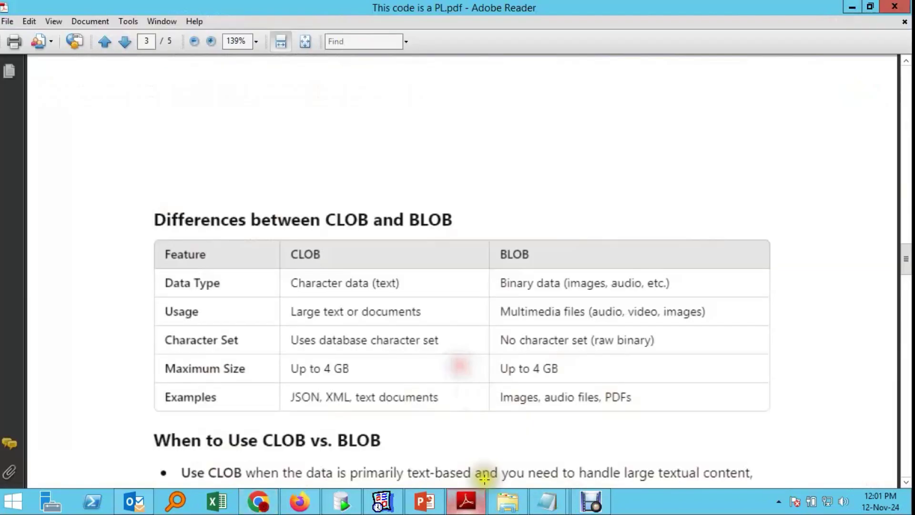
click(476, 505)
click(476, 506)
scroll(520, 343, up, 5)
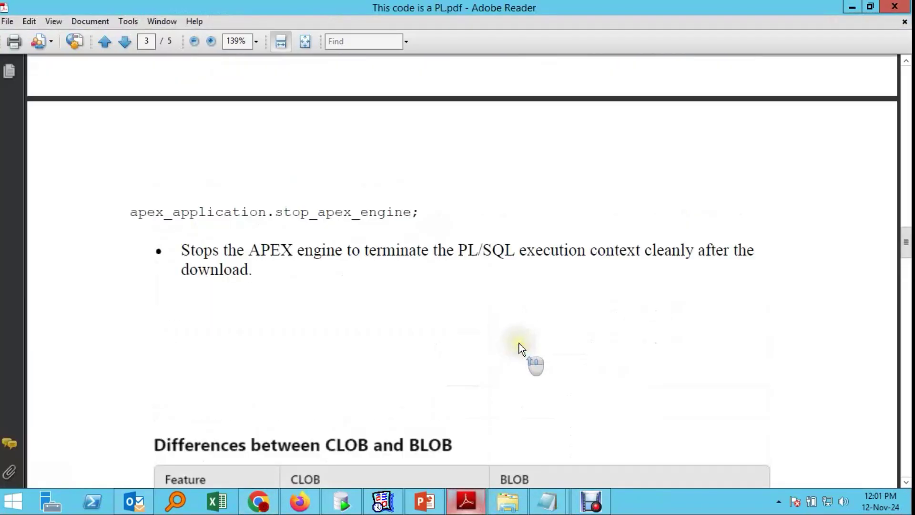
scroll(519, 343, up, 15)
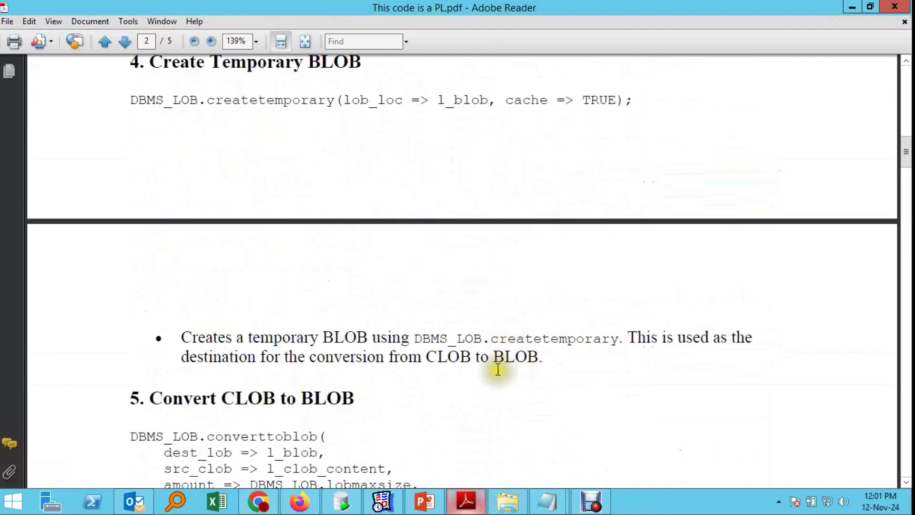
click(424, 501)
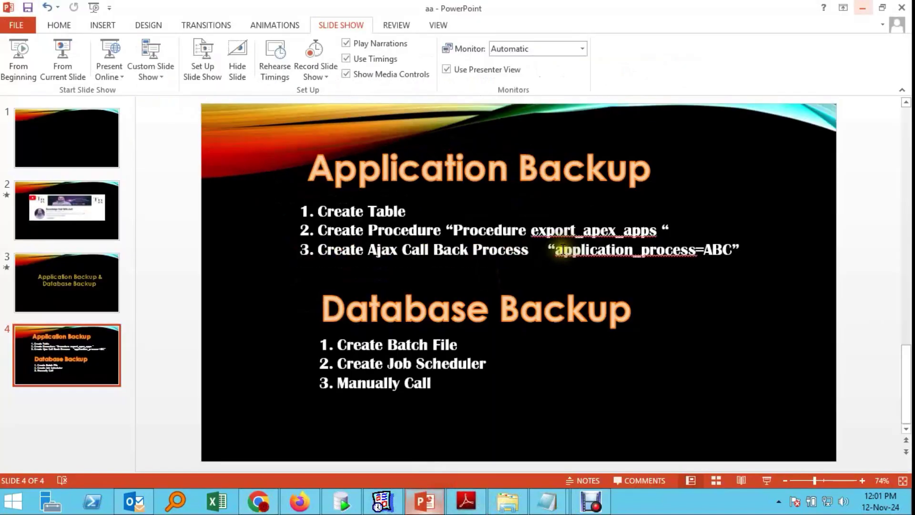
drag(563, 249, 734, 251)
key(ctrl+c)
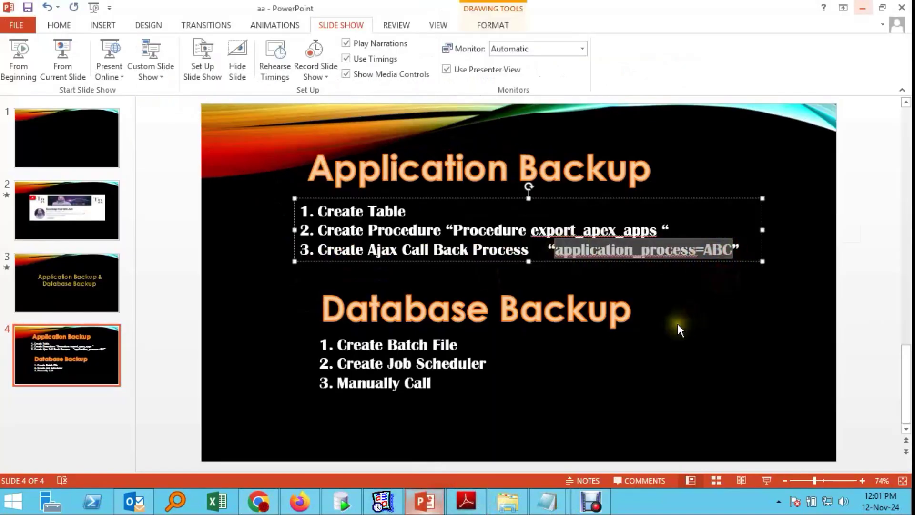
Step: Paste application_process=ABC as the Request in the button's link target
click(258, 502)
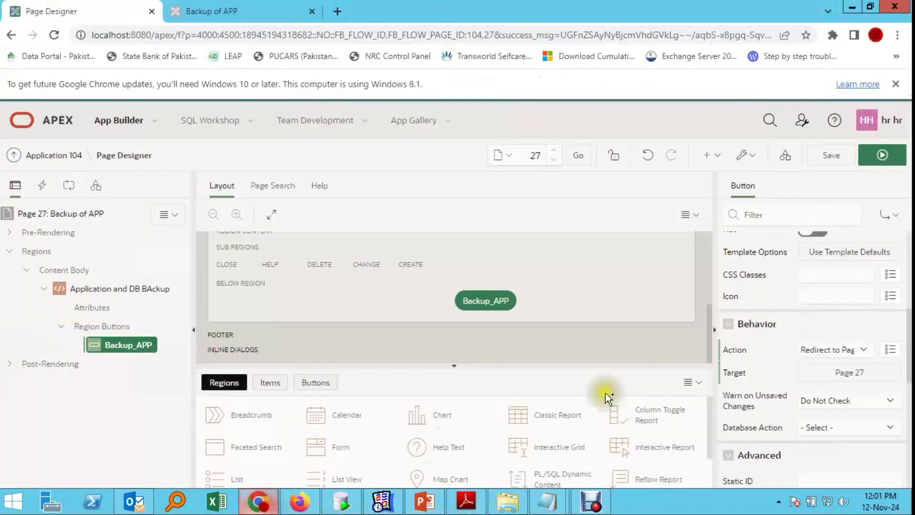
click(843, 381)
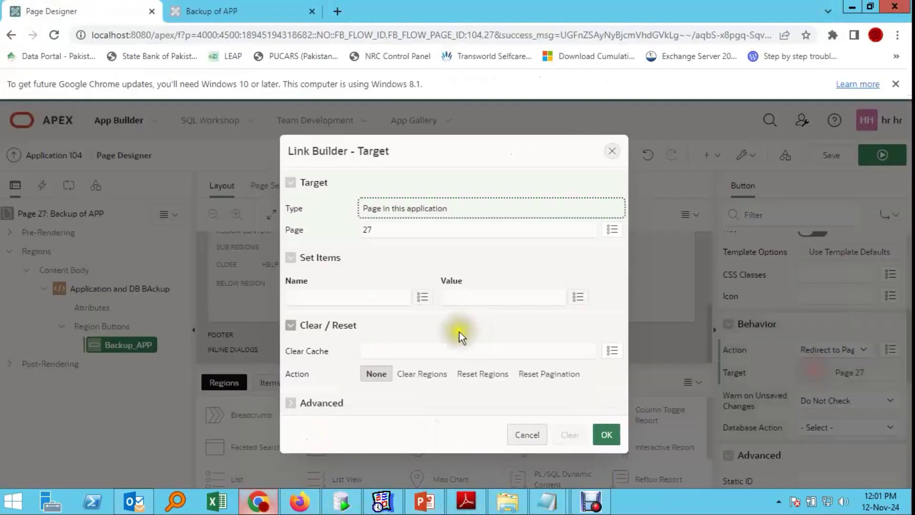
click(295, 403)
scroll(350, 379, down, 1)
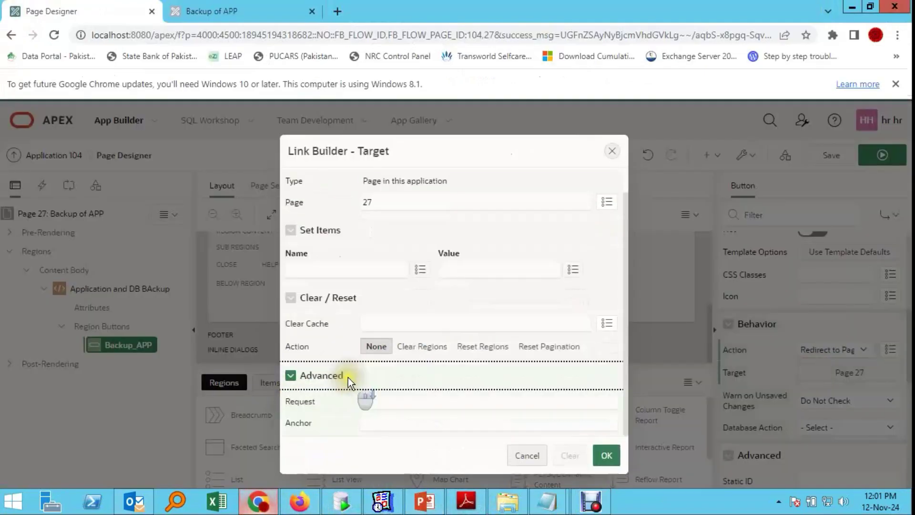
click(409, 402)
key(ctrl+v)
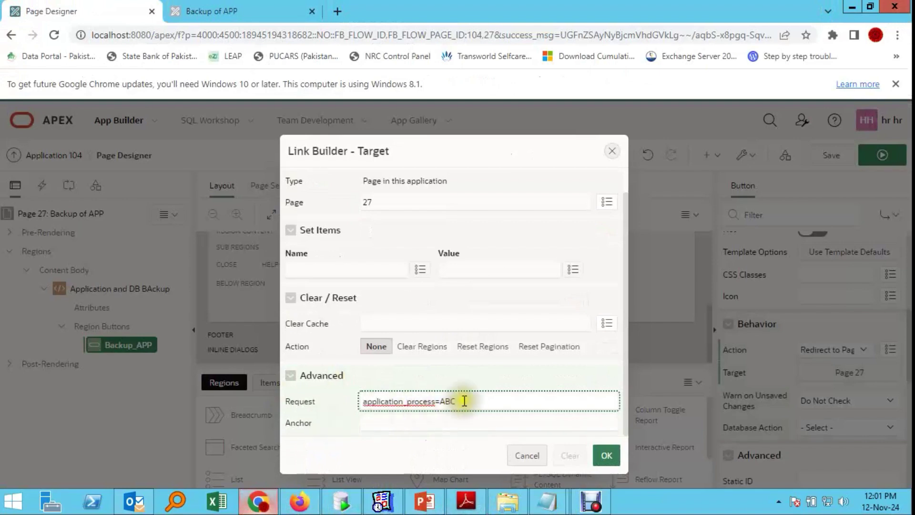
click(606, 456)
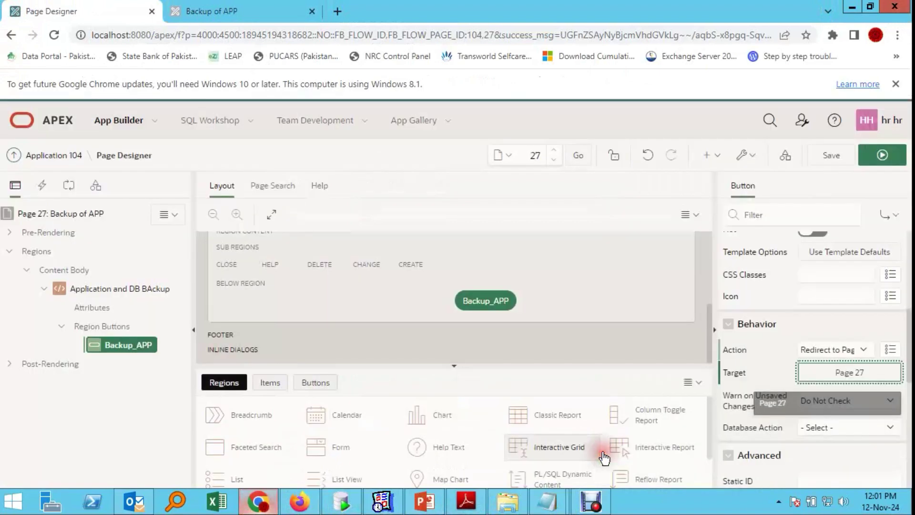
Step: Recheck the ABC process and the button's application_process=ABC request, then save the page
click(72, 187)
click(51, 310)
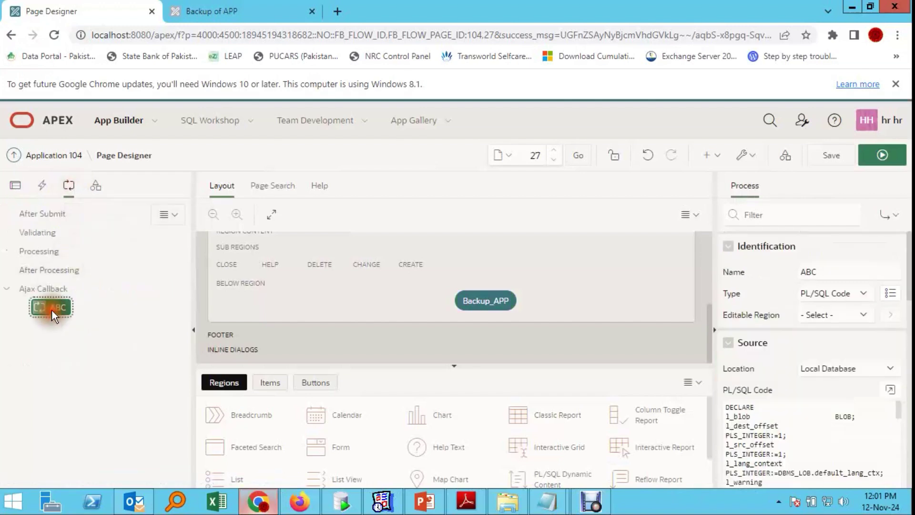
click(484, 303)
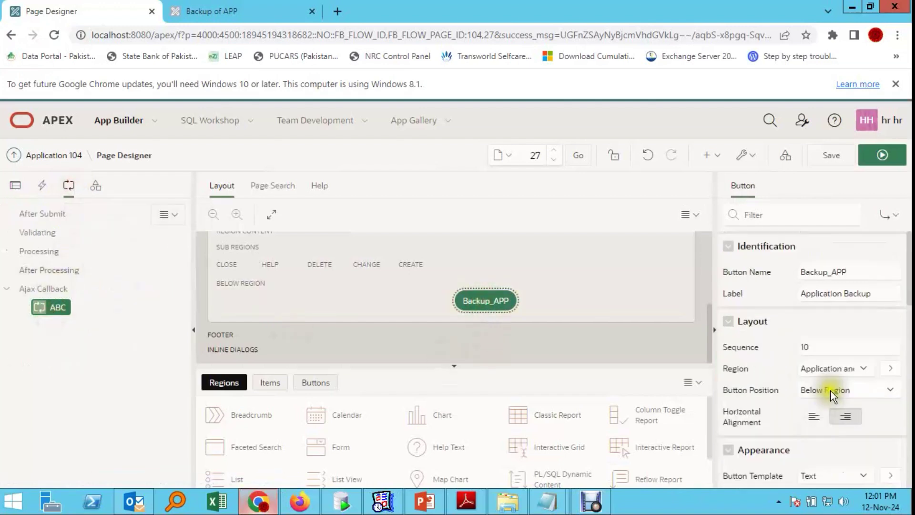
scroll(834, 401, down, 3)
scroll(827, 386, down, 4)
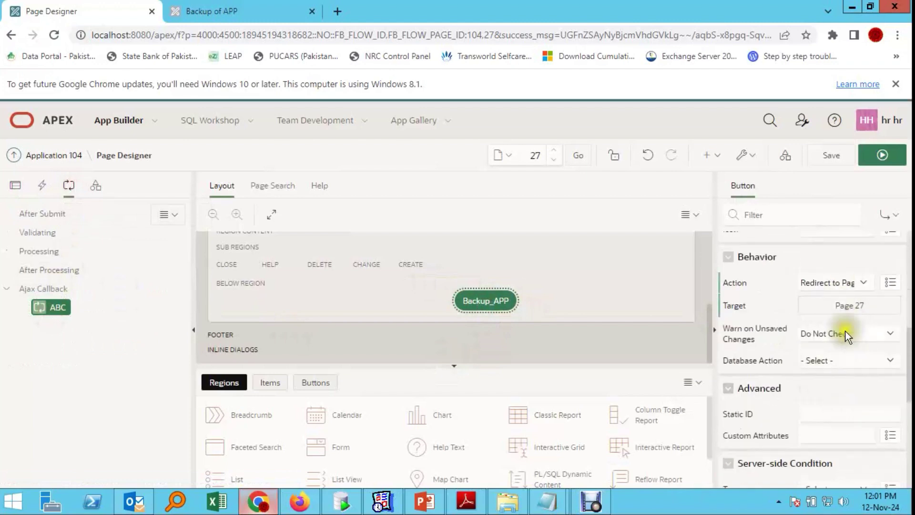
click(852, 307)
scroll(418, 411, down, 1)
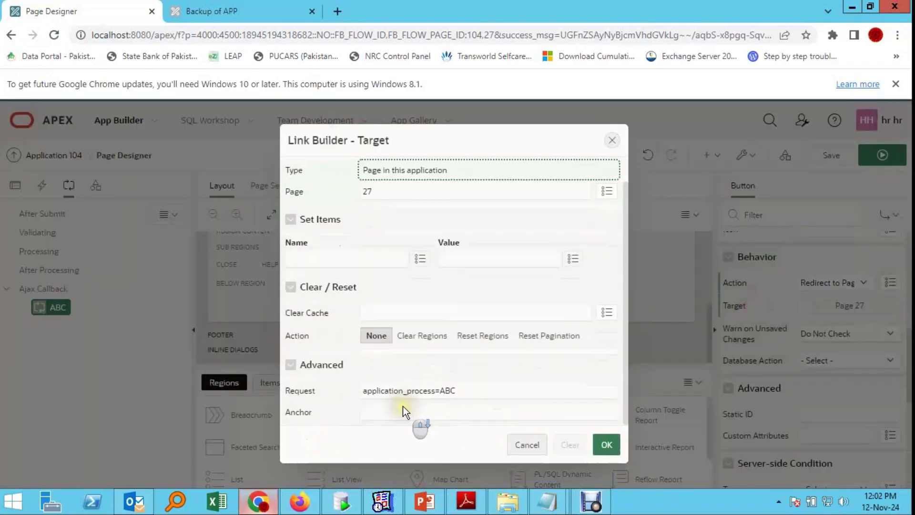
drag(471, 391, 388, 404)
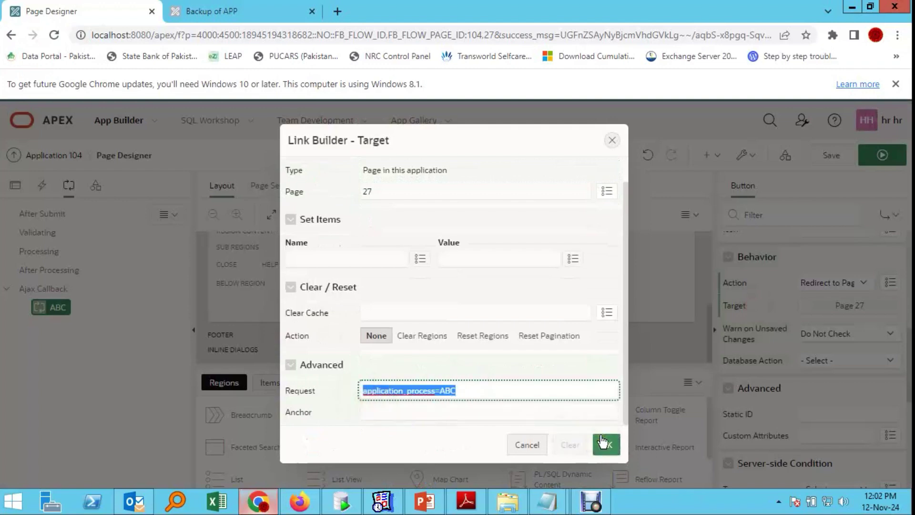
click(610, 448)
click(609, 449)
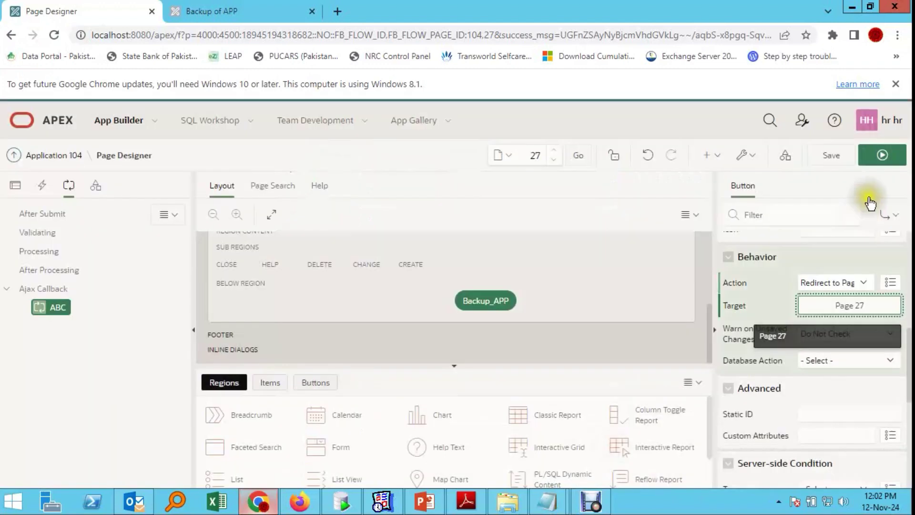
click(811, 155)
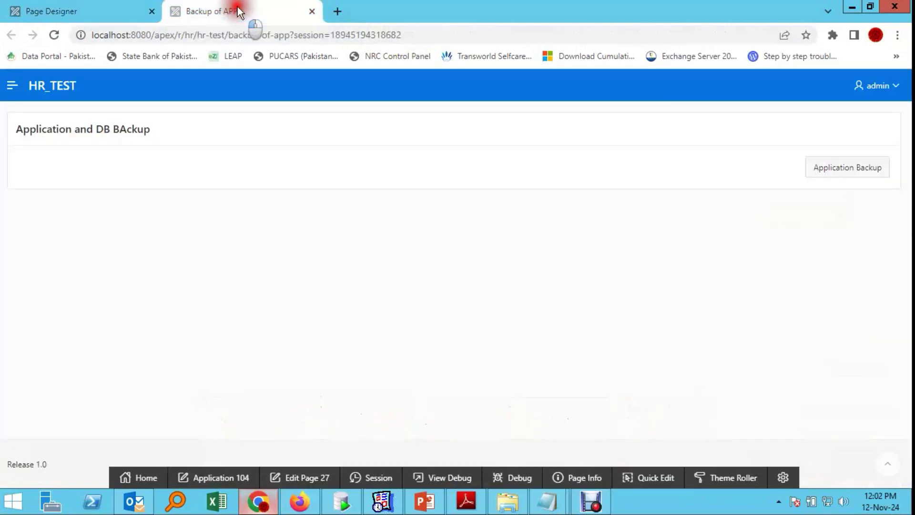
Step: Reload the Backup of APP page, run Application Backup, and show 104_HR_TEST (2).sql in its folder
click(237, 6)
click(61, 36)
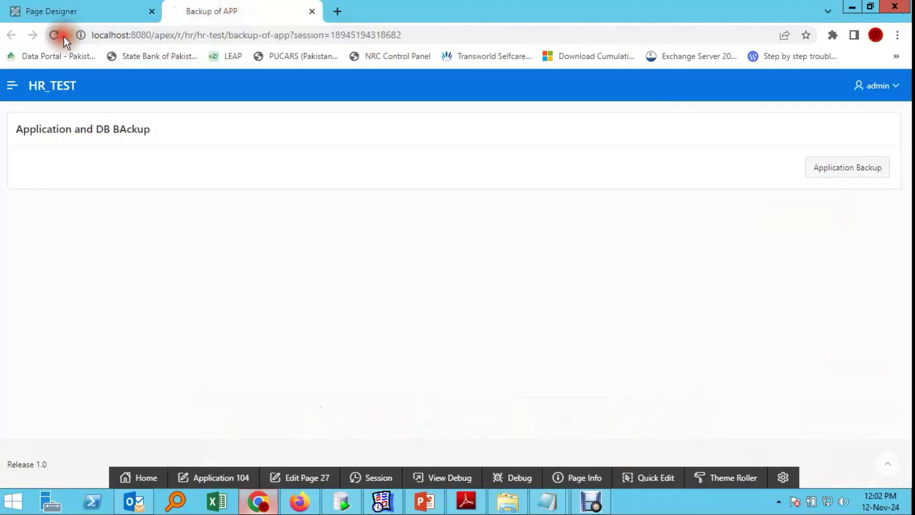
click(850, 172)
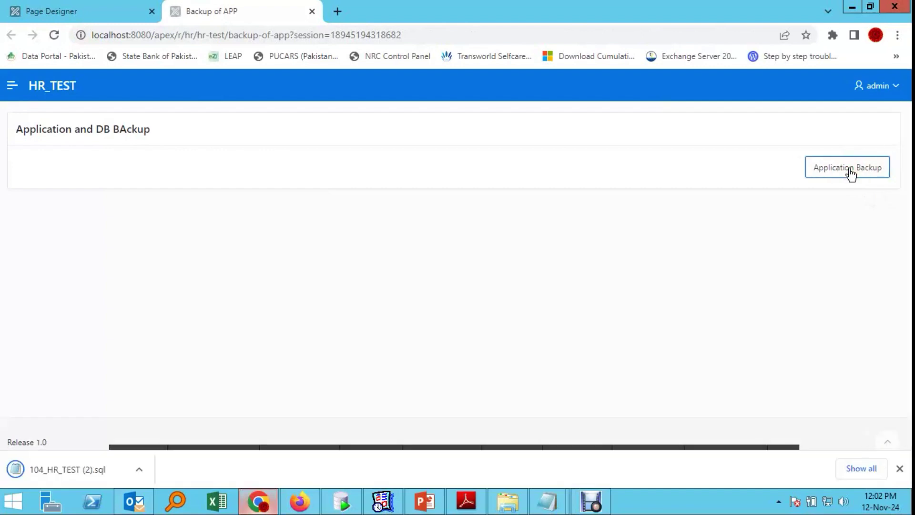
click(139, 469)
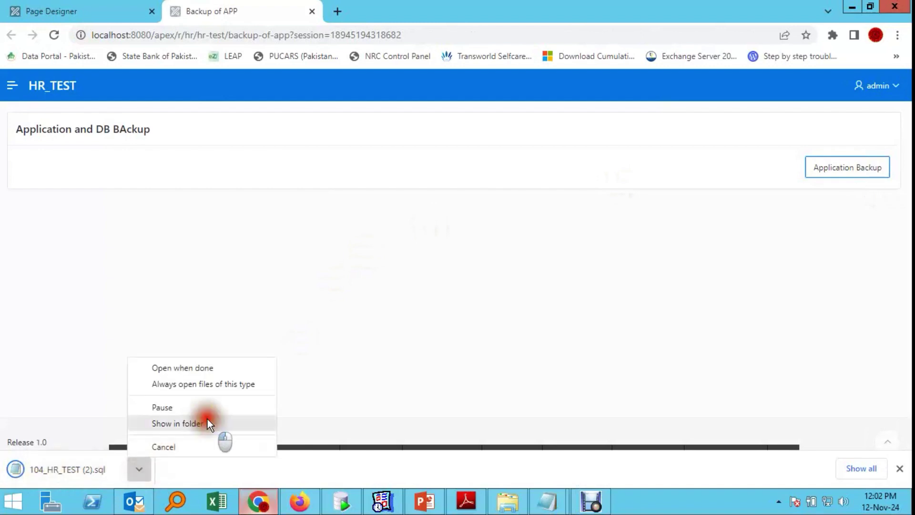
click(207, 423)
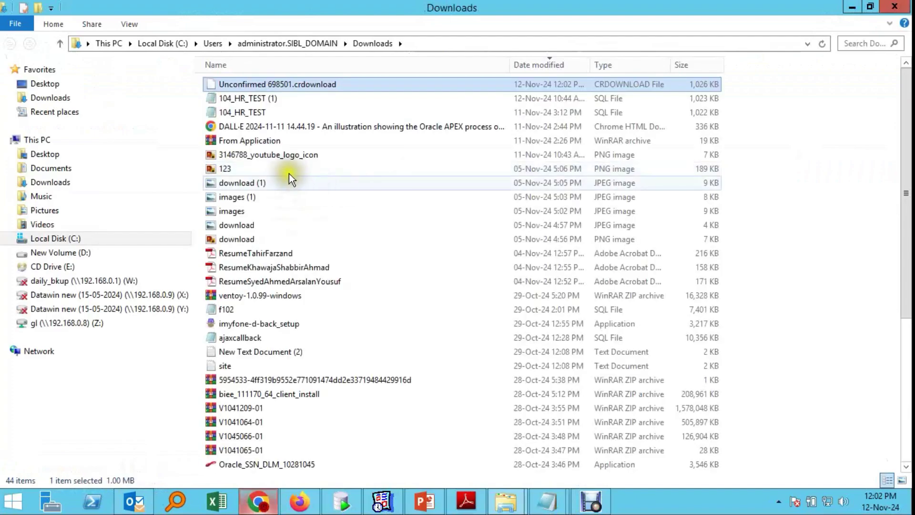
Step: Delete the partial and older 104_HR_TEST exports from Downloads
click(242, 113)
shift+click(244, 86)
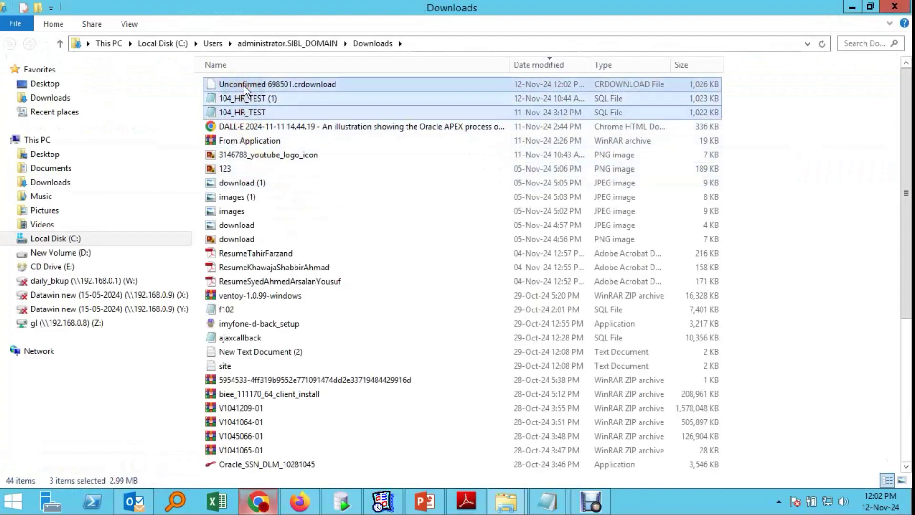
key(Delete)
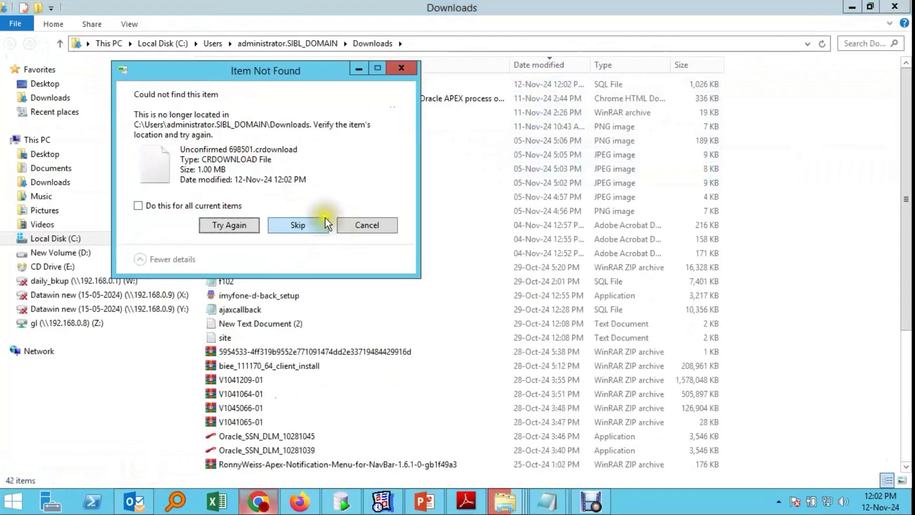
click(314, 225)
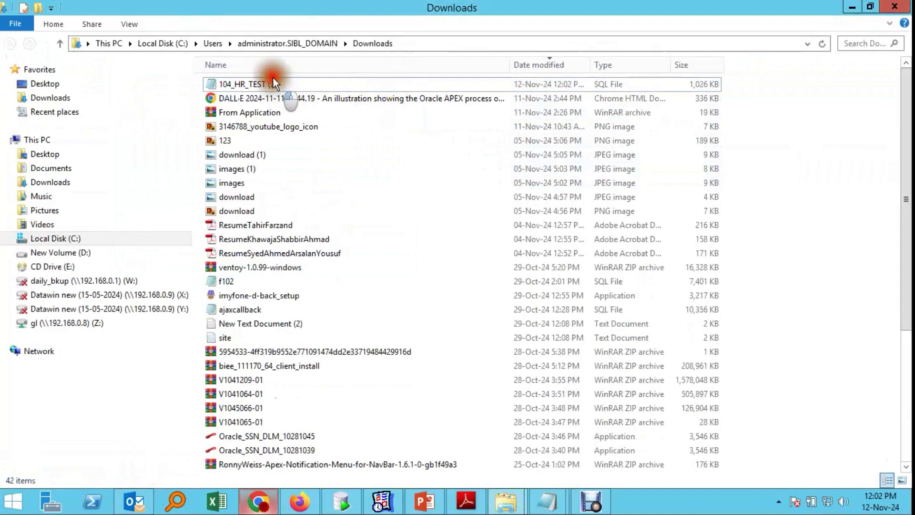
click(273, 79)
key(Delete)
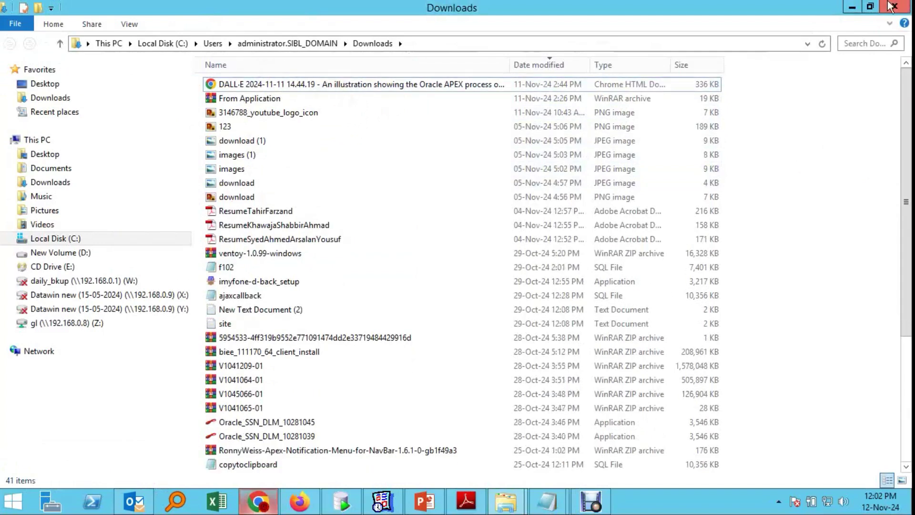
click(896, 10)
Step: Rerun Application Backup and confirm the fresh 104_HR_TEST SQL file reaches 1,026 KB
click(839, 174)
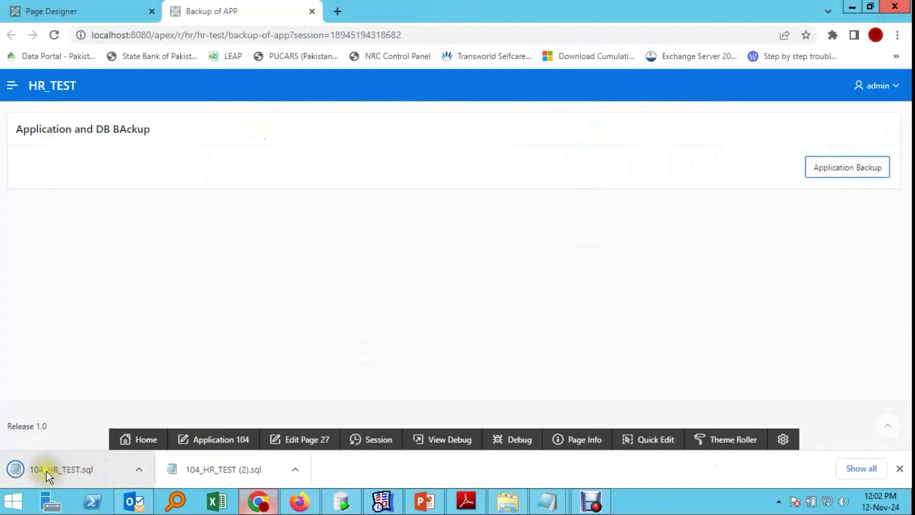
click(143, 470)
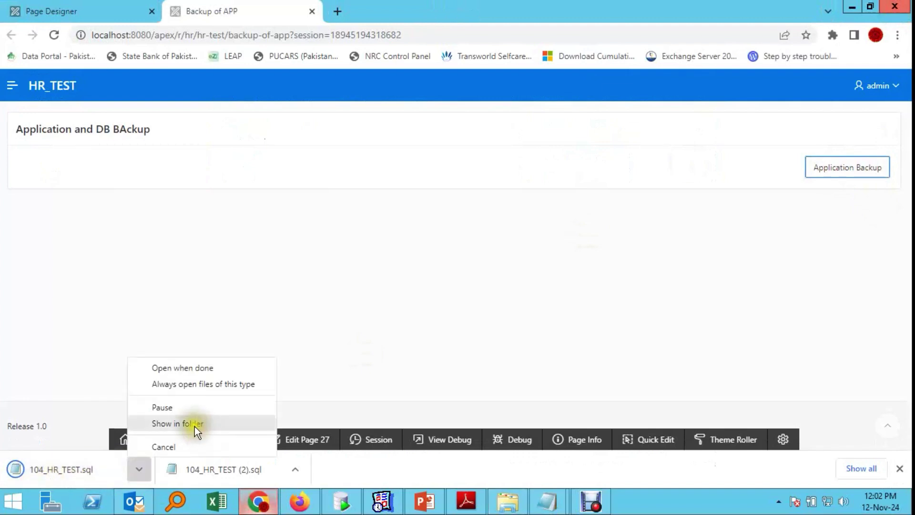
click(194, 424)
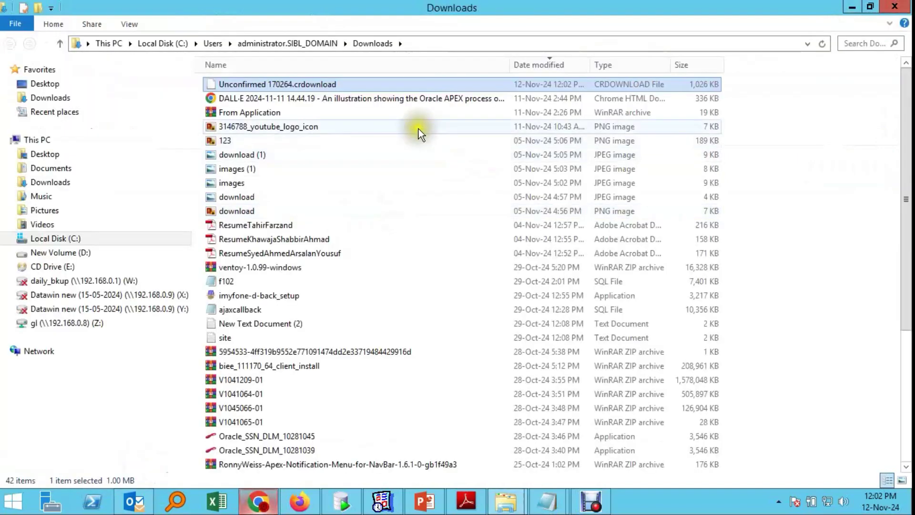
click(825, 44)
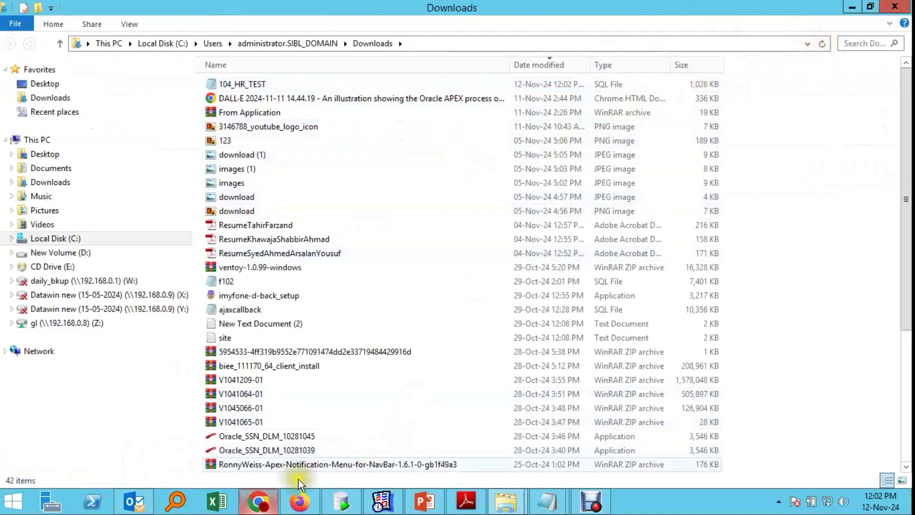
click(258, 501)
Step: Export application 104 with APEX's built-in Export Application
click(73, 9)
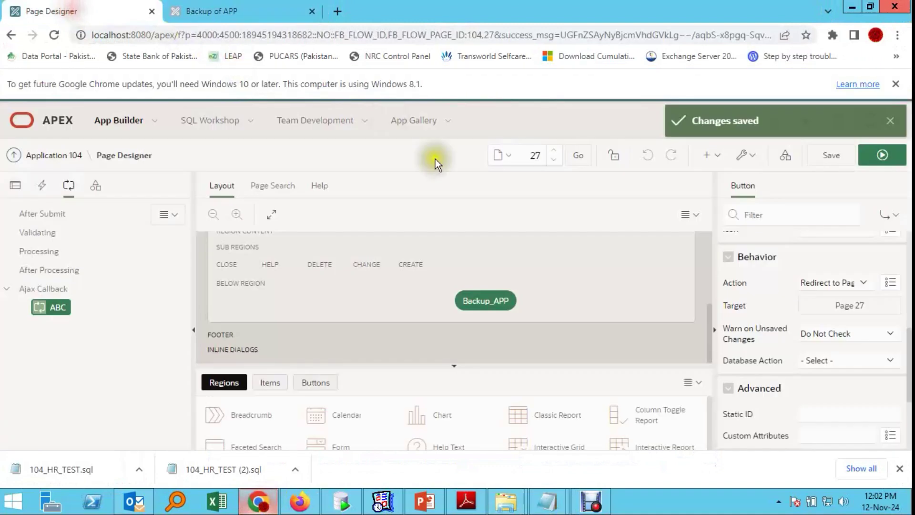
click(38, 155)
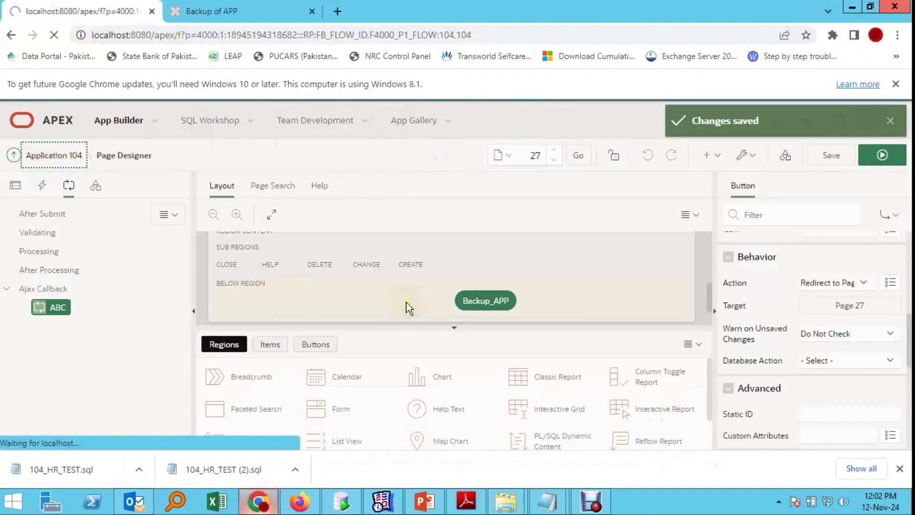
click(708, 273)
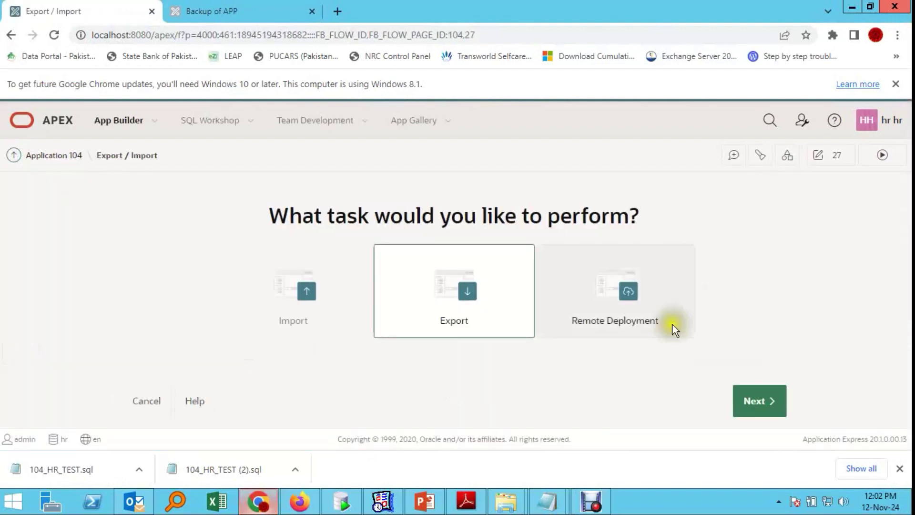
click(758, 403)
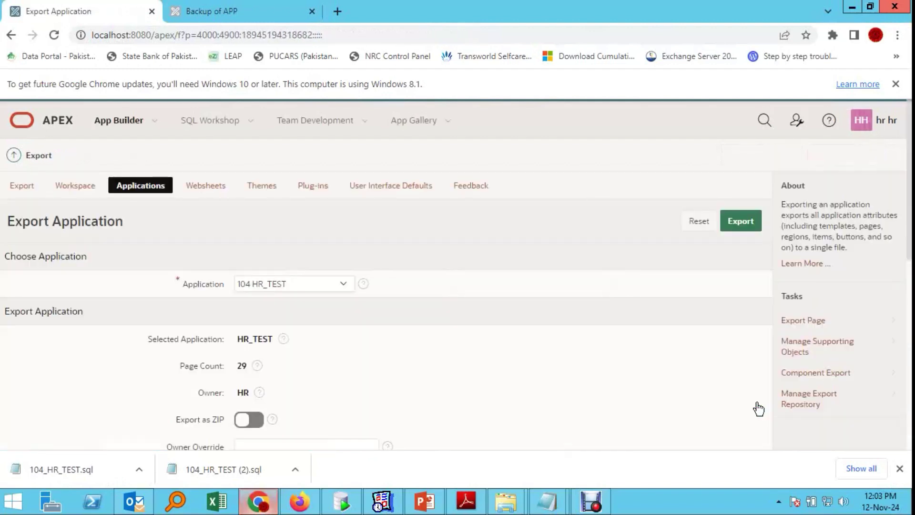
click(742, 222)
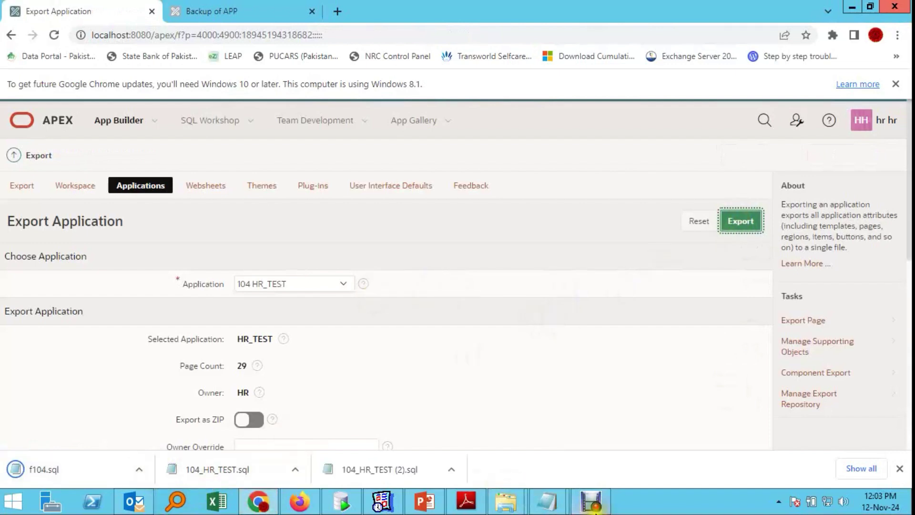
Step: Show f104.sql in Downloads and compare its 1,026 KB size with the backup file
click(597, 501)
click(662, 304)
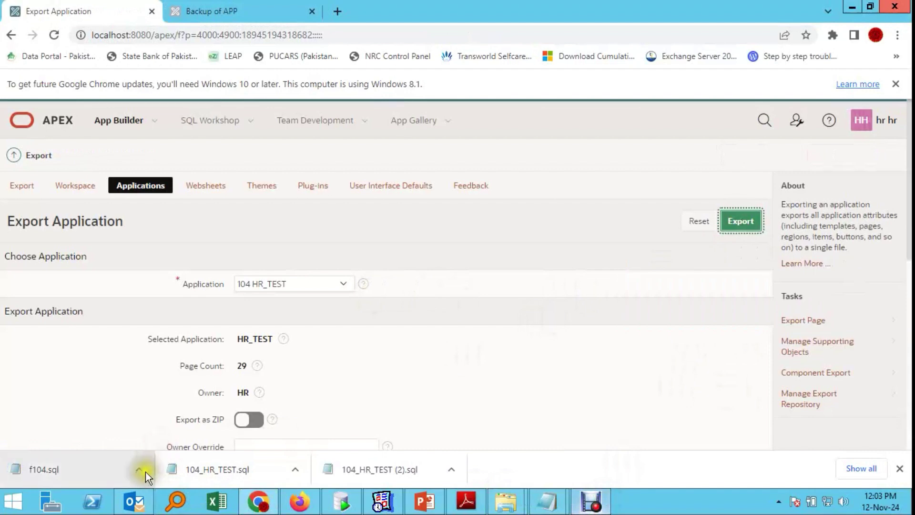
click(145, 471)
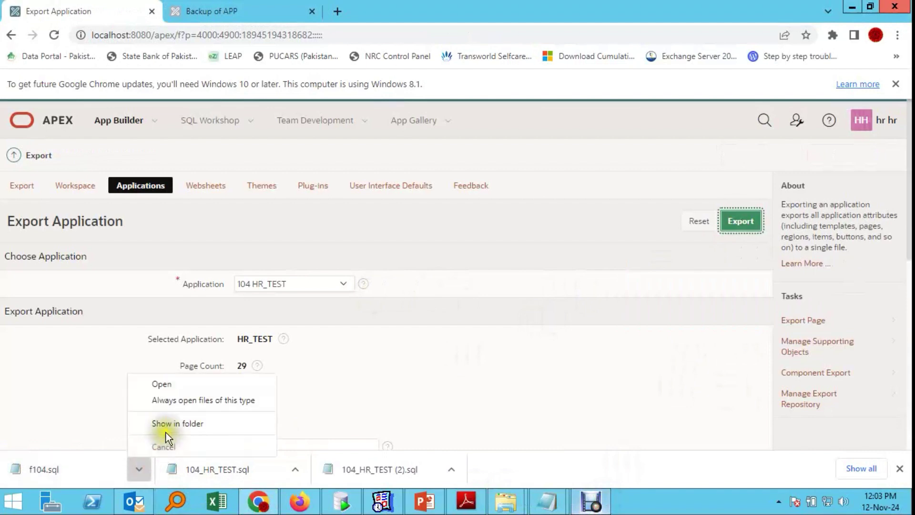
click(162, 422)
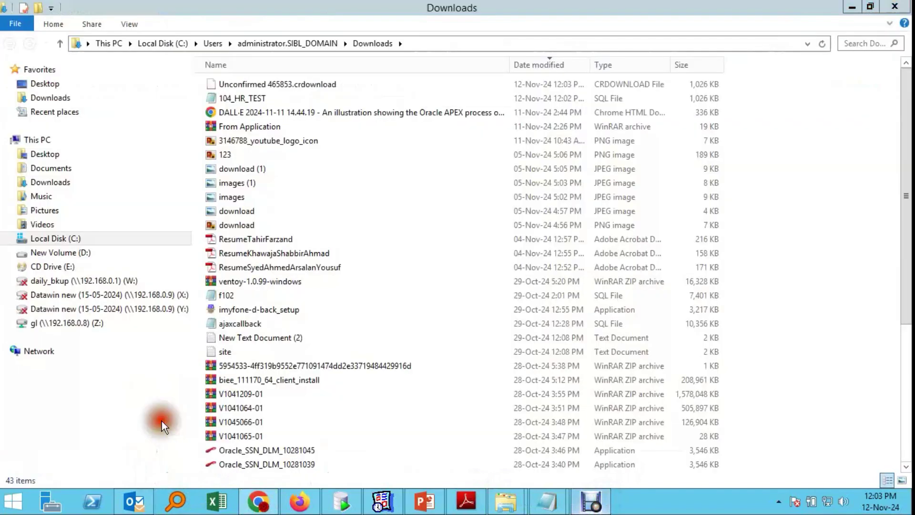
click(823, 46)
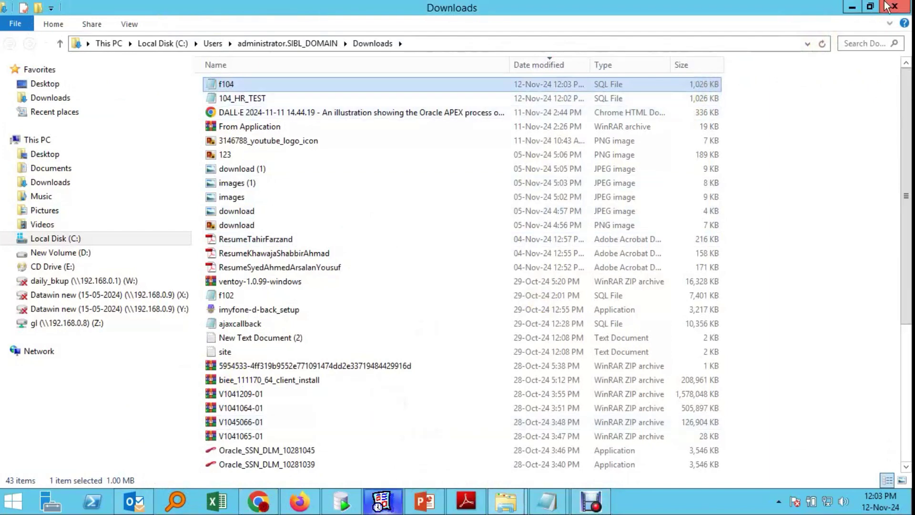
click(859, 6)
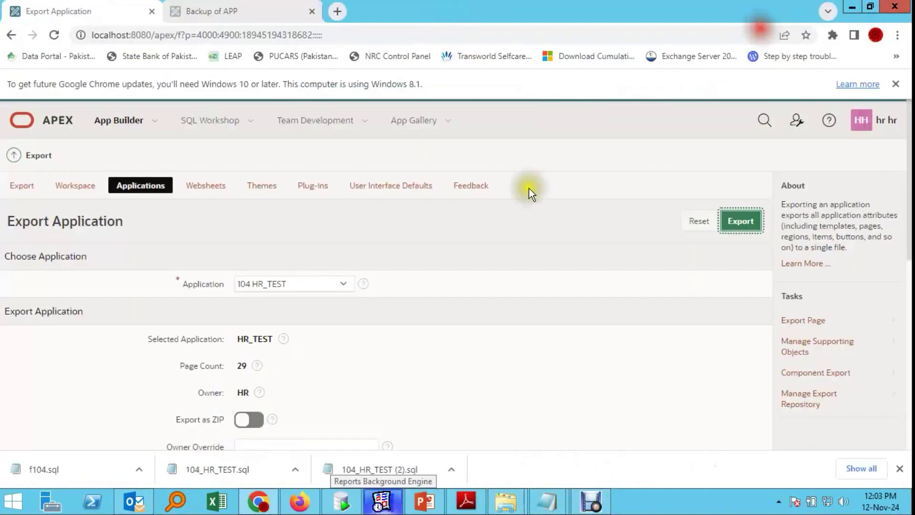
Step: Open page 27 Backup of APP of the HR_TEST application in Page Designer
click(246, 14)
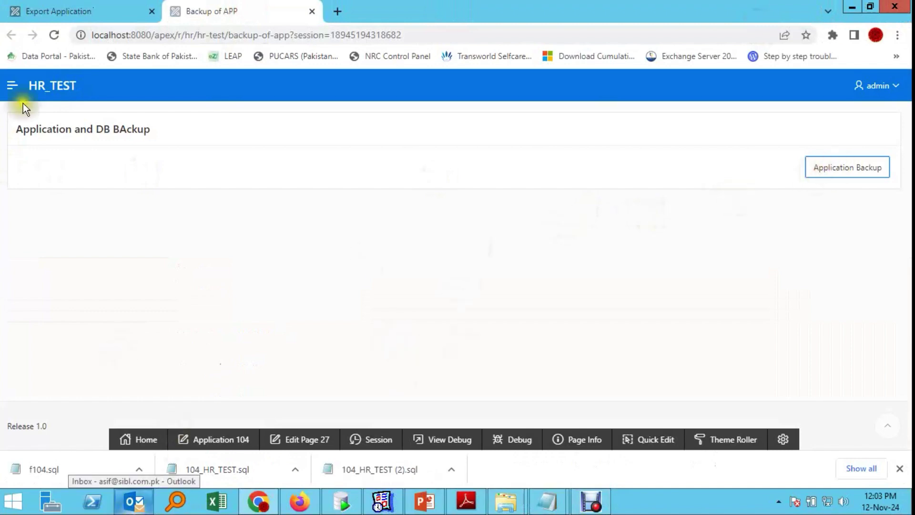
click(54, 11)
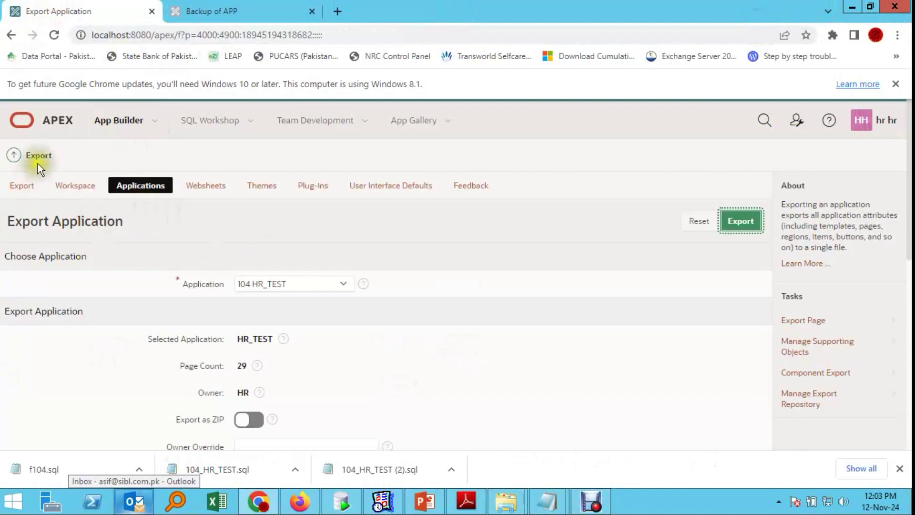
click(120, 121)
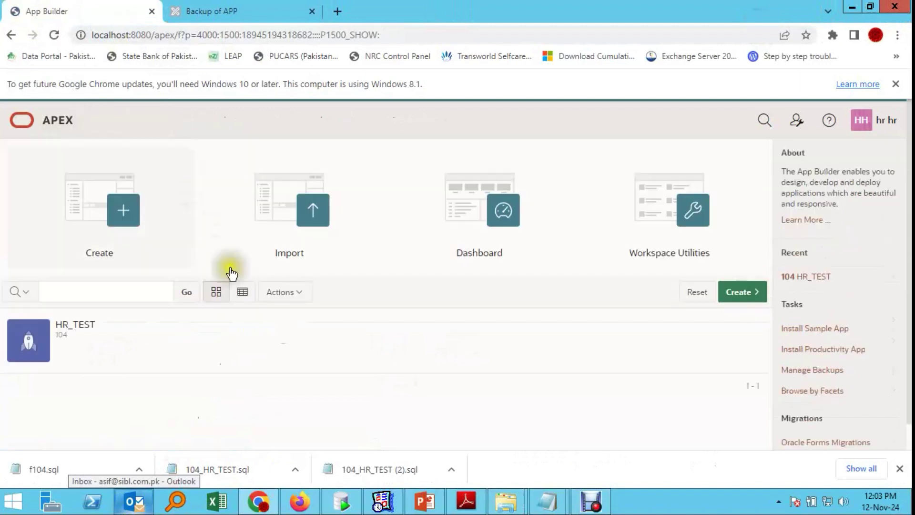
click(74, 328)
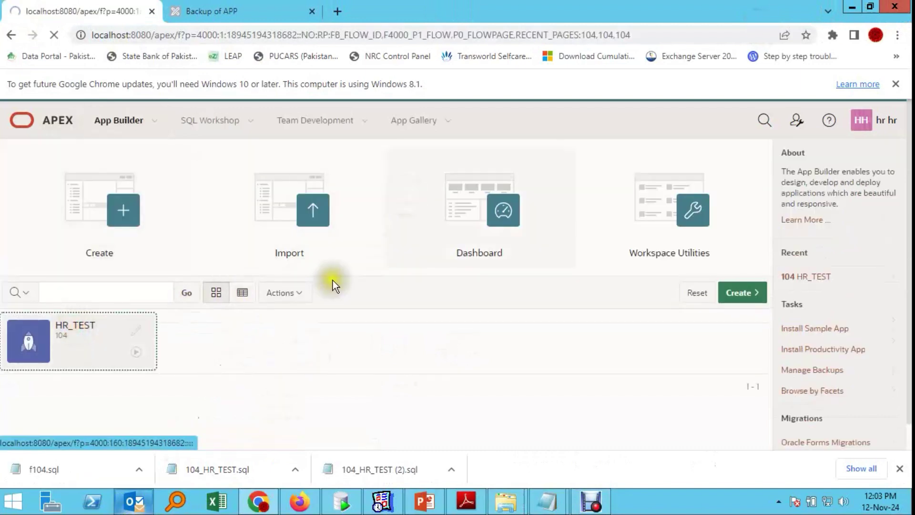
scroll(333, 286, down, 5)
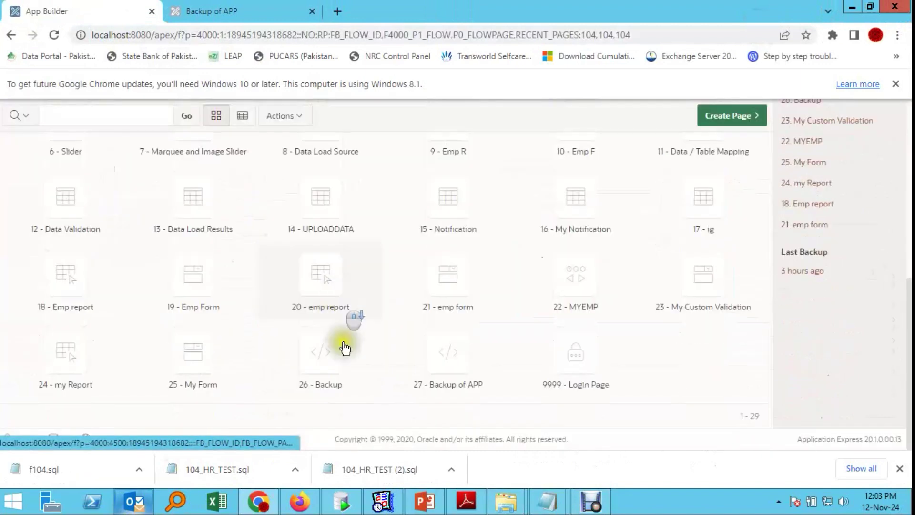
click(465, 369)
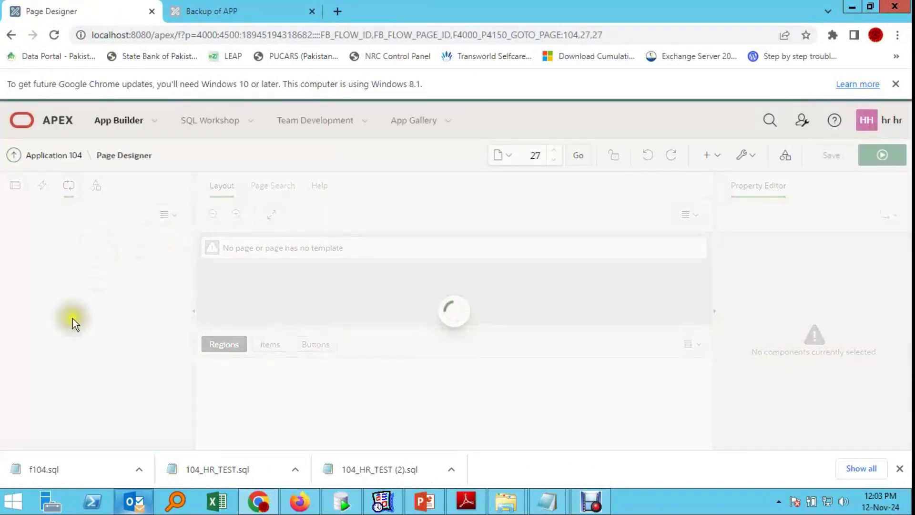
Step: Show the ABC Ajax callback's PL/SQL code, highlighting the export_apex_apps(:APP_ID) call
click(38, 308)
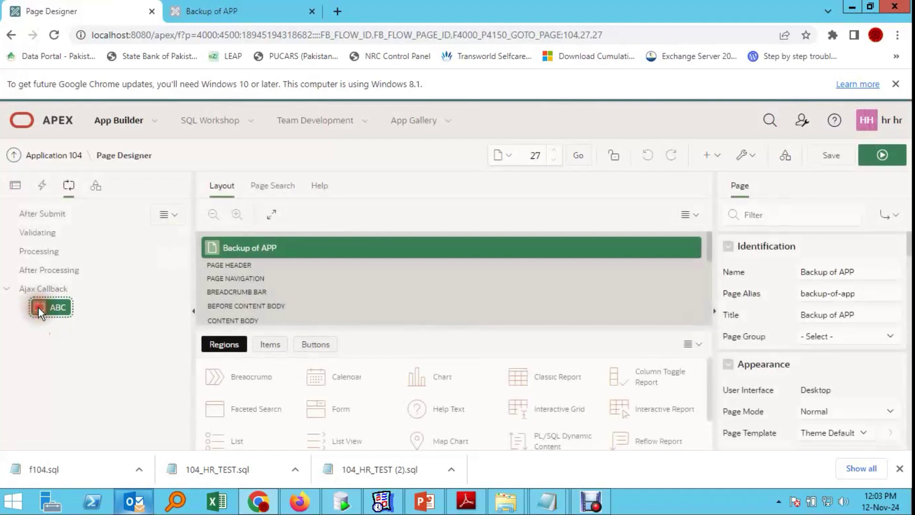
click(891, 388)
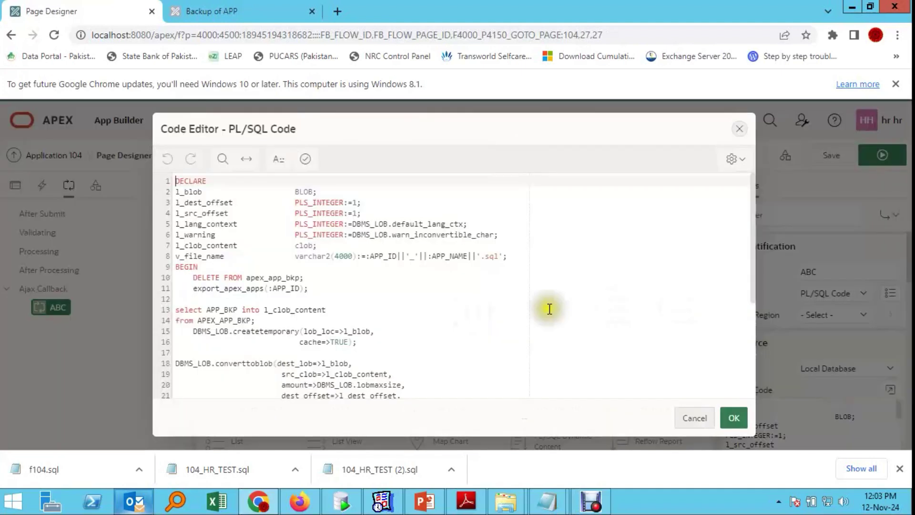
scroll(358, 315, down, 5)
scroll(353, 329, up, 2)
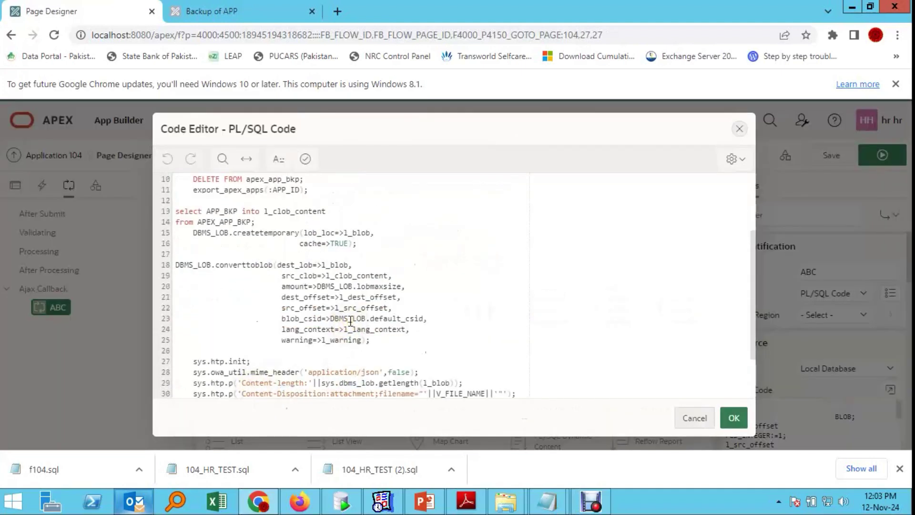
scroll(350, 322, up, 3)
scroll(355, 325, down, 2)
scroll(351, 321, up, 2)
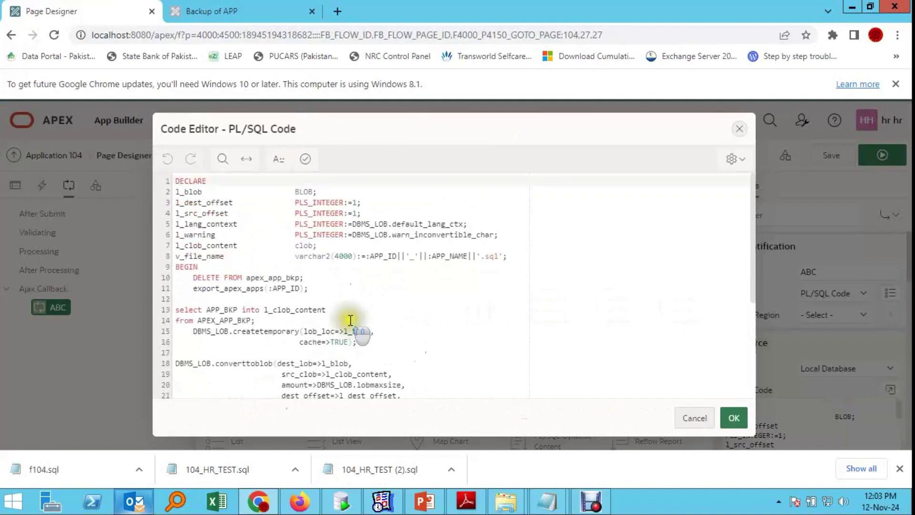
drag(192, 292, 311, 289)
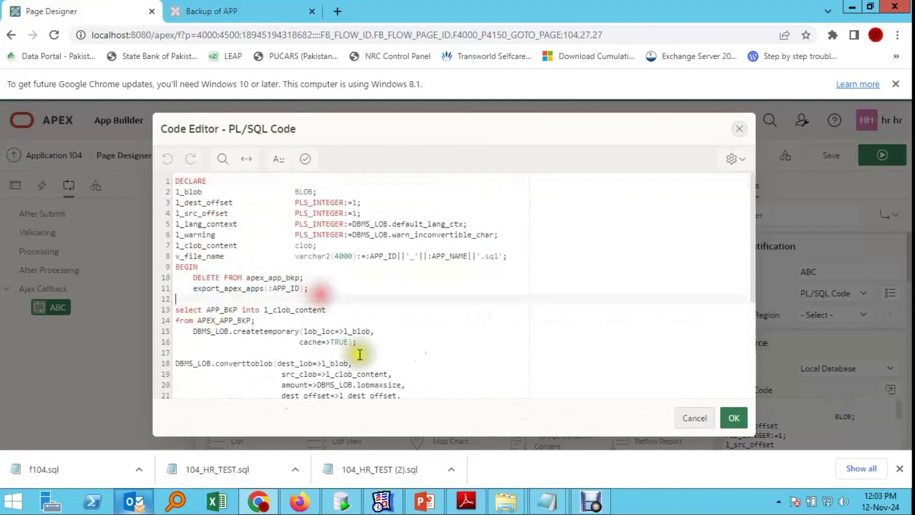
click(186, 289)
click(558, 507)
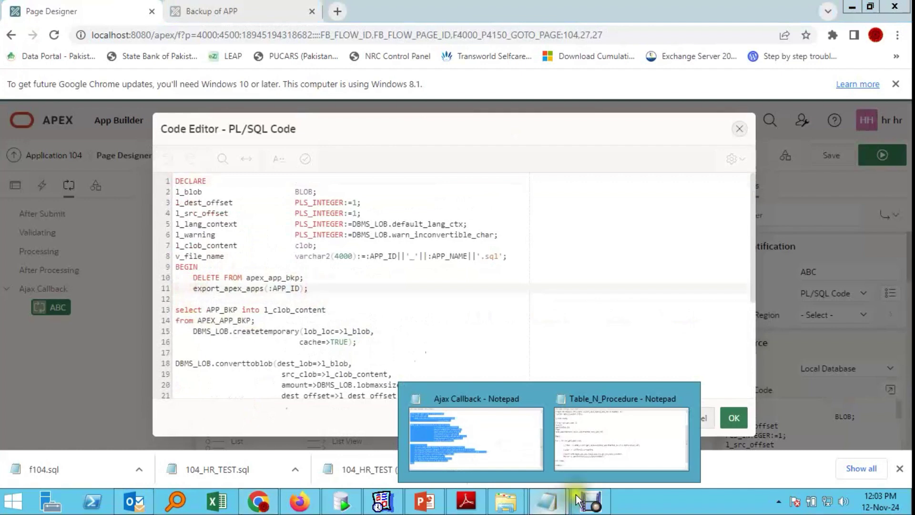
Step: Review the Table_N_Procedure script, highlighting the export_apex_apps procedure declaration
click(619, 439)
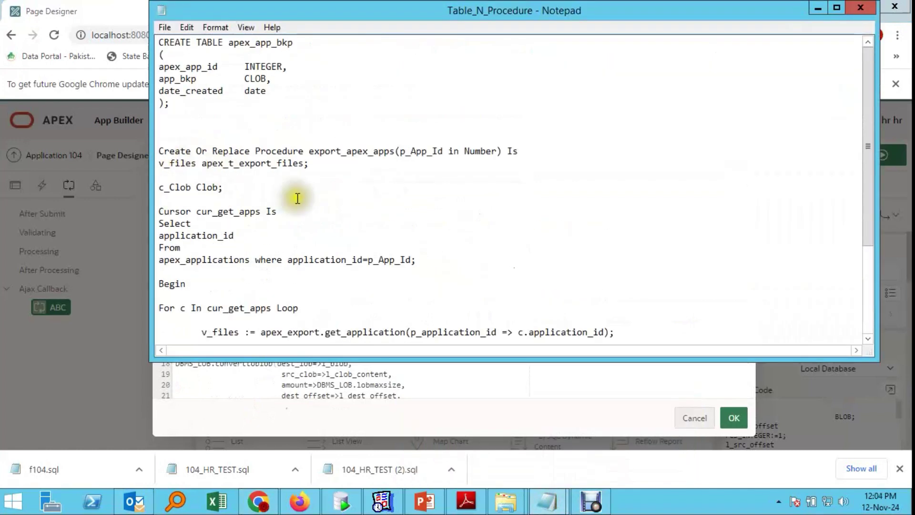
scroll(299, 199, down, 2)
scroll(299, 199, down, 2)
scroll(303, 202, up, 4)
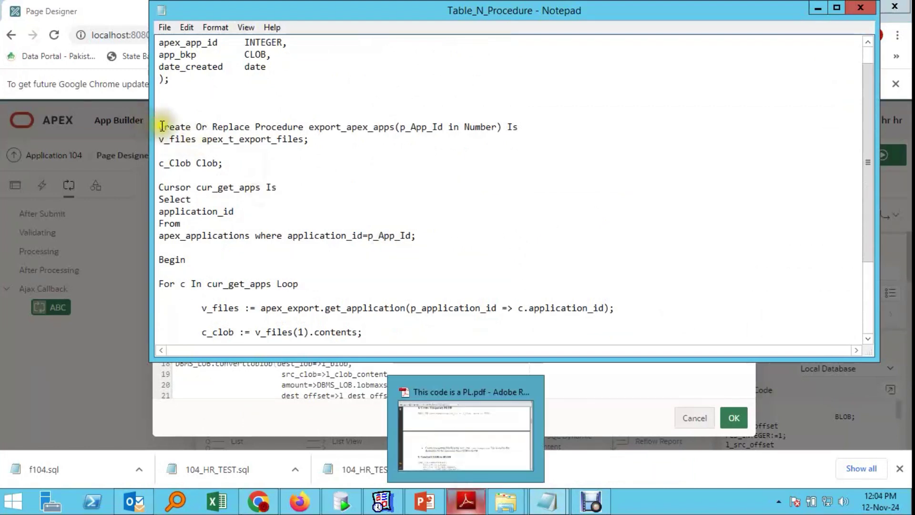
drag(182, 132, 274, 139)
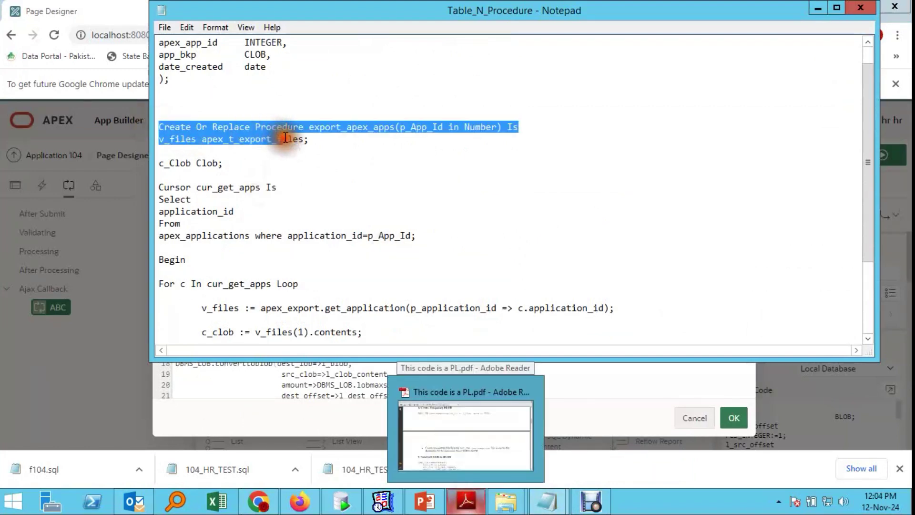
click(352, 129)
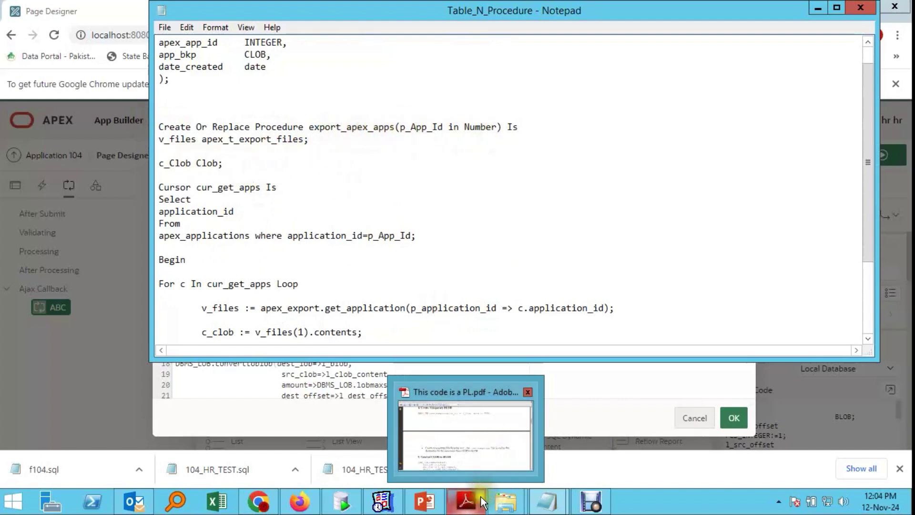
Step: Scroll the PL/SQL explanation PDF to the export_apex_apps Procedure section on page 4
click(439, 284)
click(475, 459)
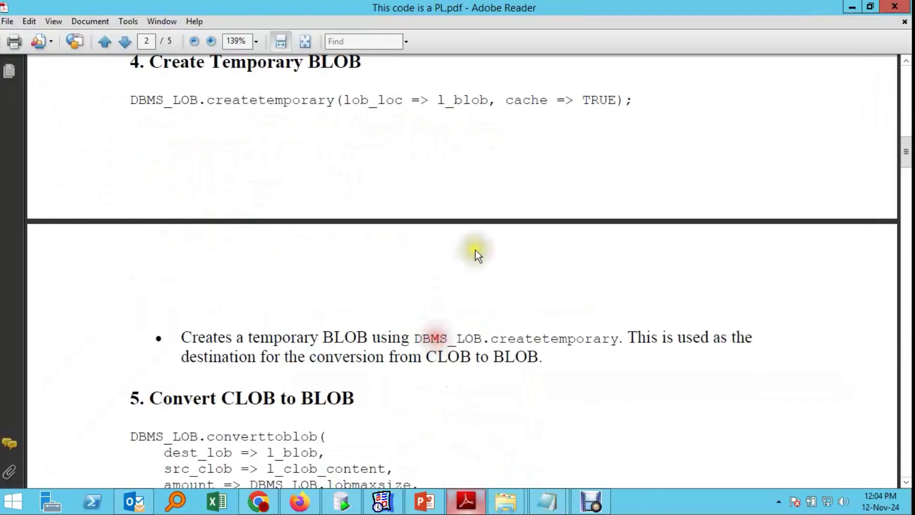
scroll(477, 252, down, 15)
scroll(511, 253, down, 20)
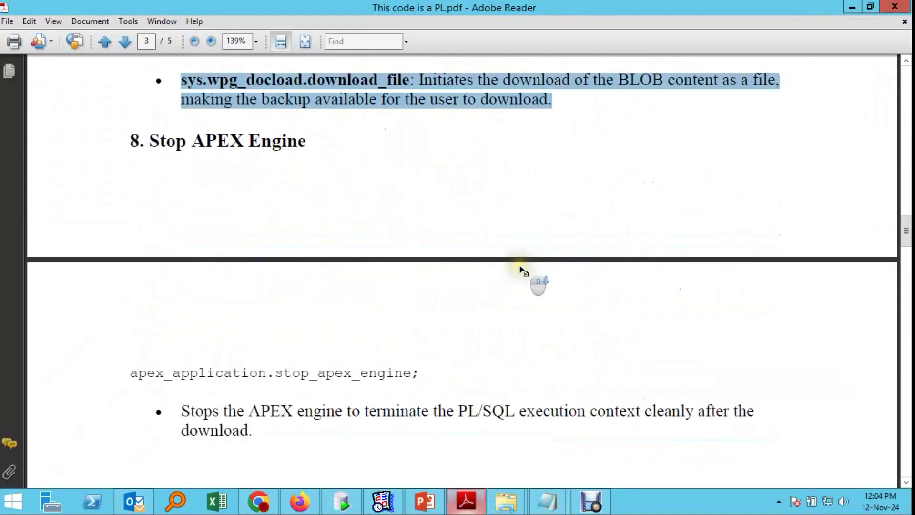
scroll(531, 266, down, 10)
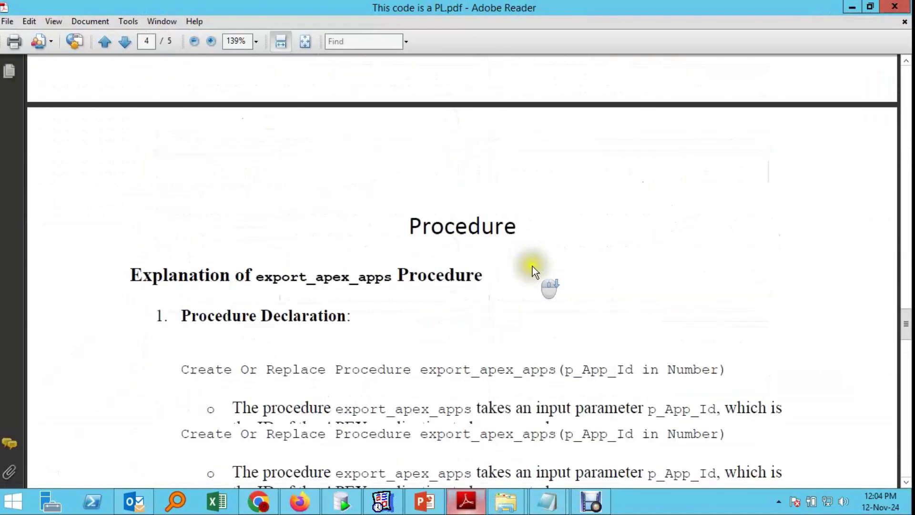
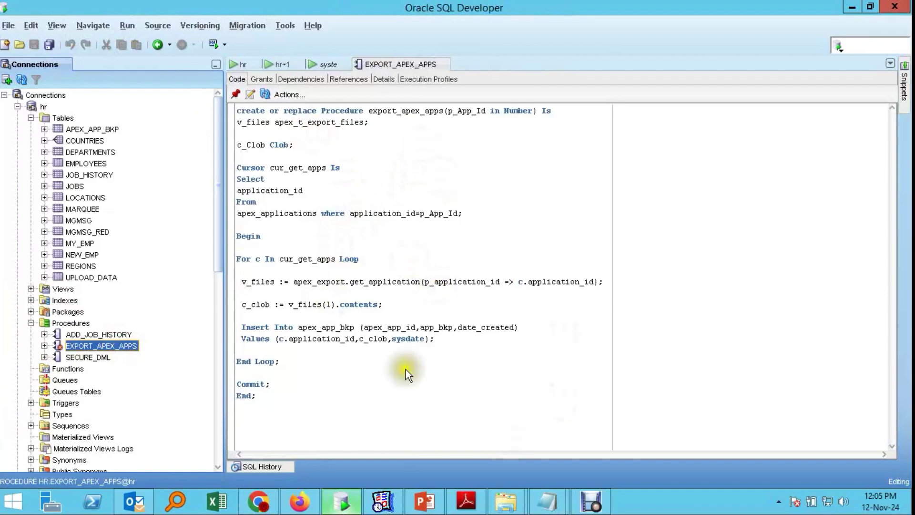
Step: Open APEX_APP_BKP's Data tab and check its backup row: application 104, created 12-NOV-24
click(97, 129)
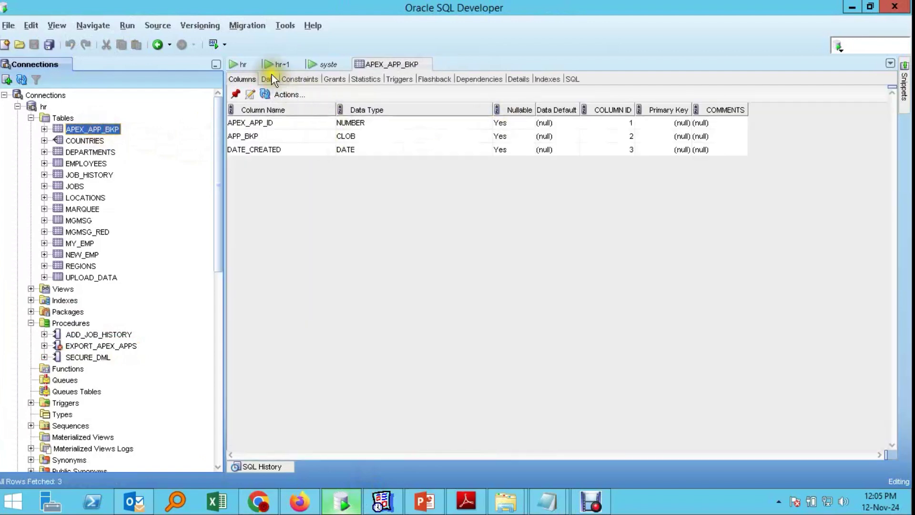
click(271, 77)
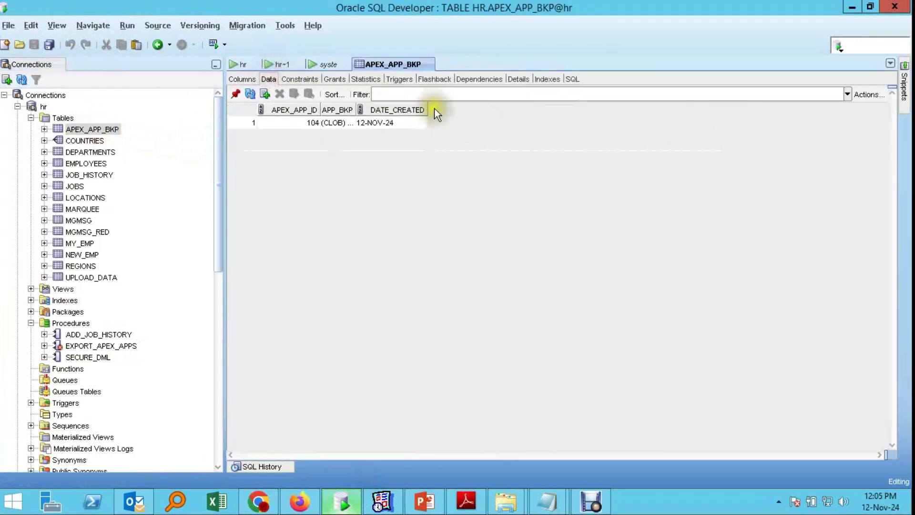
click(405, 122)
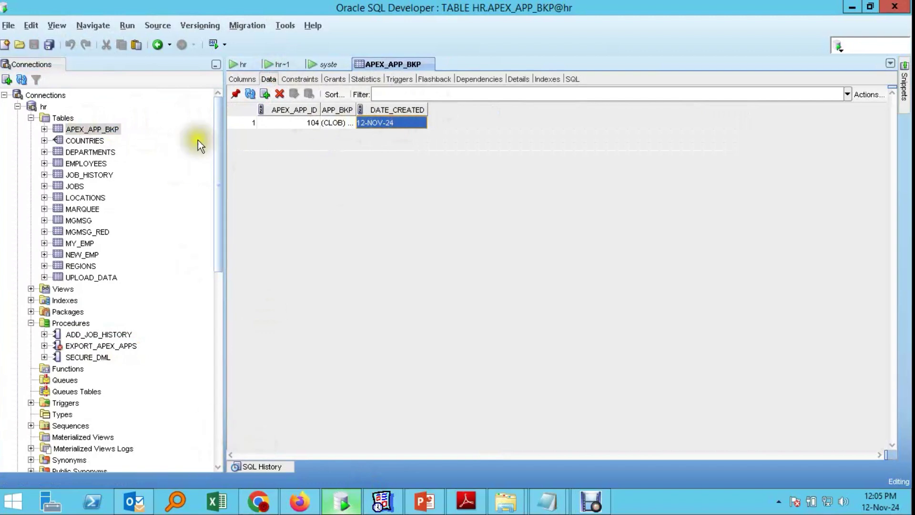
click(287, 123)
click(404, 123)
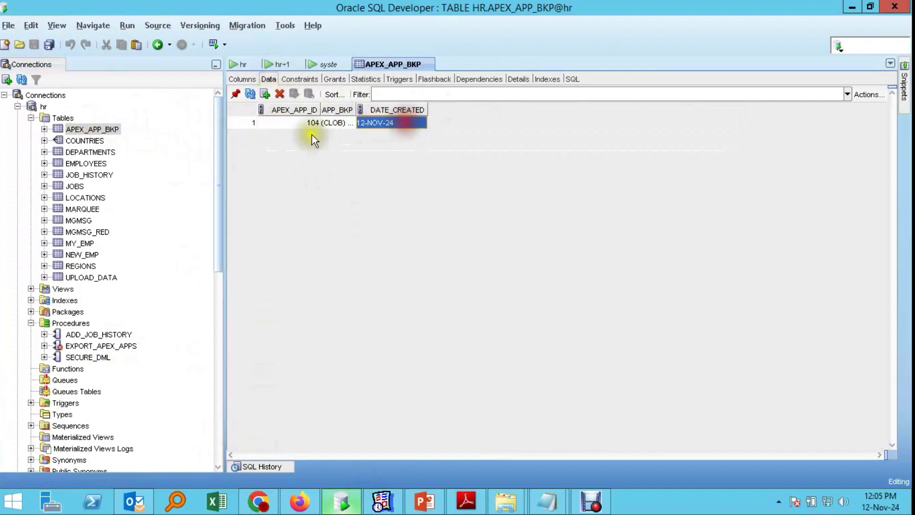
click(285, 122)
click(408, 123)
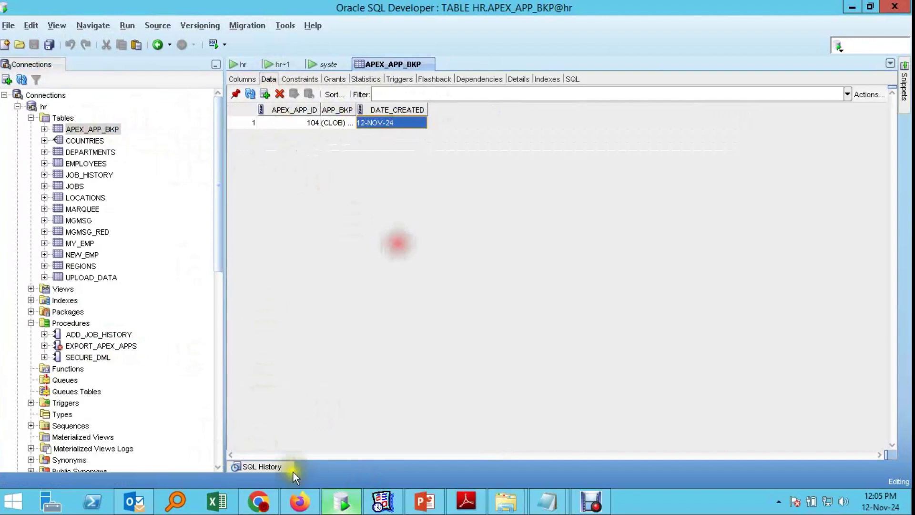
click(261, 502)
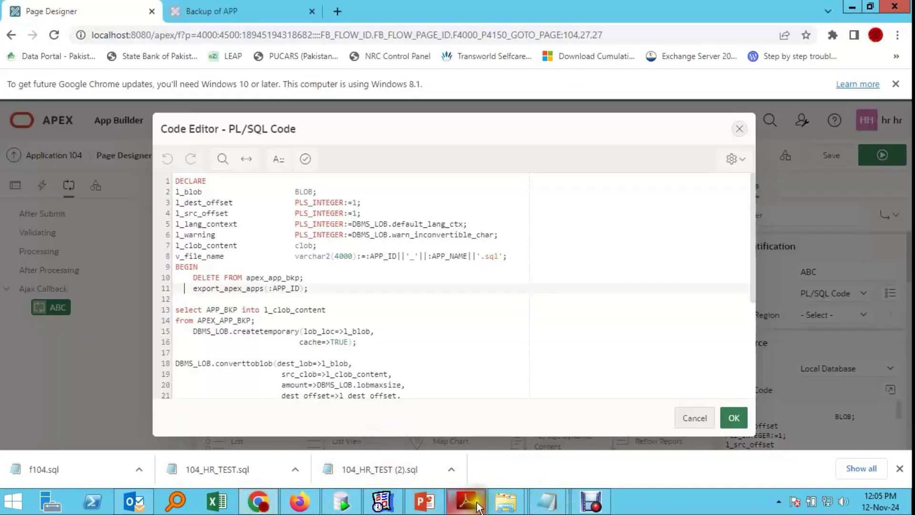
Step: Scroll through pages 4–5 of the procedure PDF, from the export call to the commit
click(467, 502)
scroll(476, 278, down, 10)
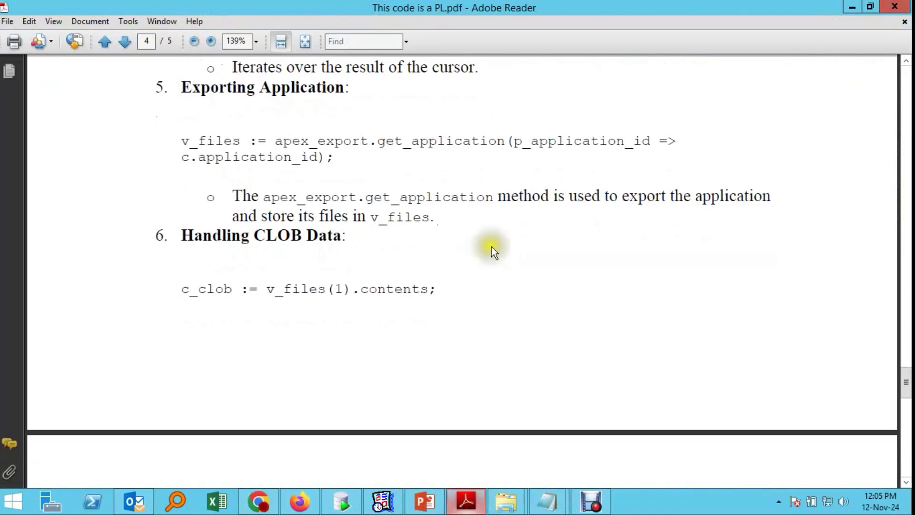
scroll(492, 247, down, 2)
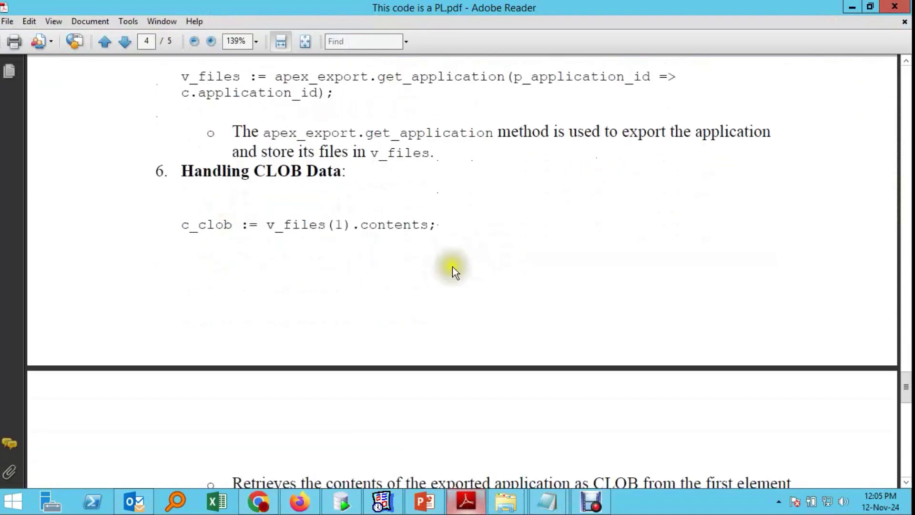
scroll(454, 268, down, 7)
scroll(458, 273, down, 4)
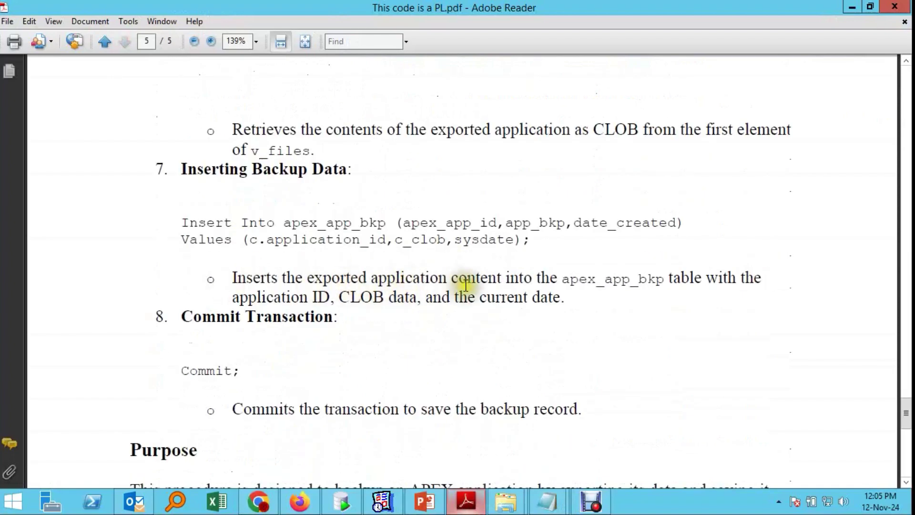
scroll(542, 283, down, 5)
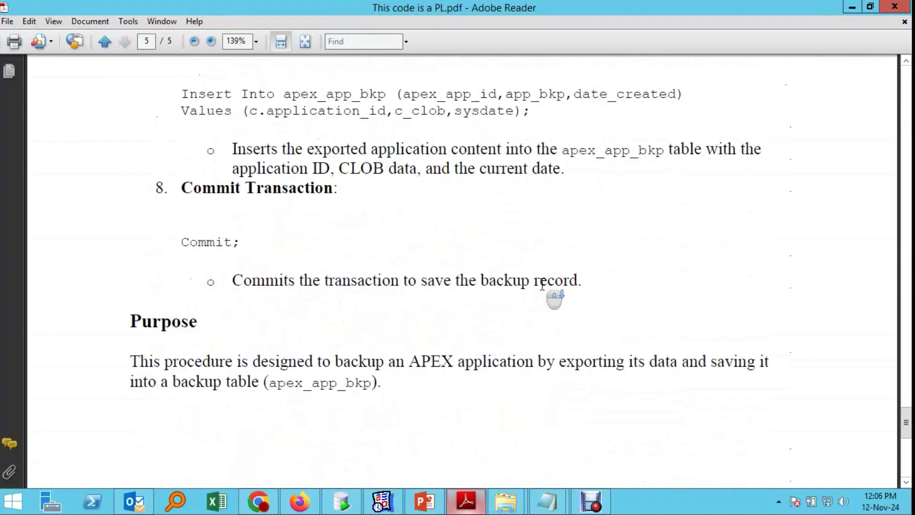
scroll(542, 284, up, 10)
scroll(542, 284, up, 10)
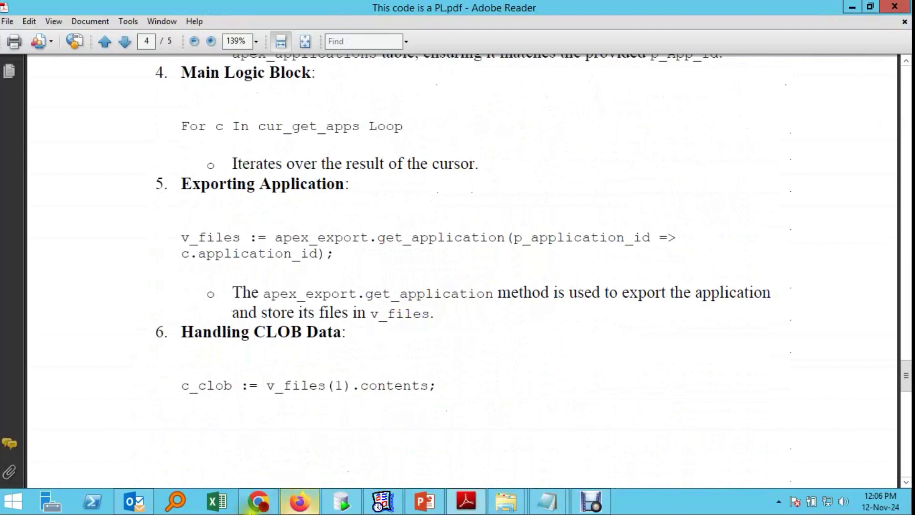
Step: Review the ABC callback's APEX_APP_BKP query and file download lines, then close the editor with OK
click(258, 501)
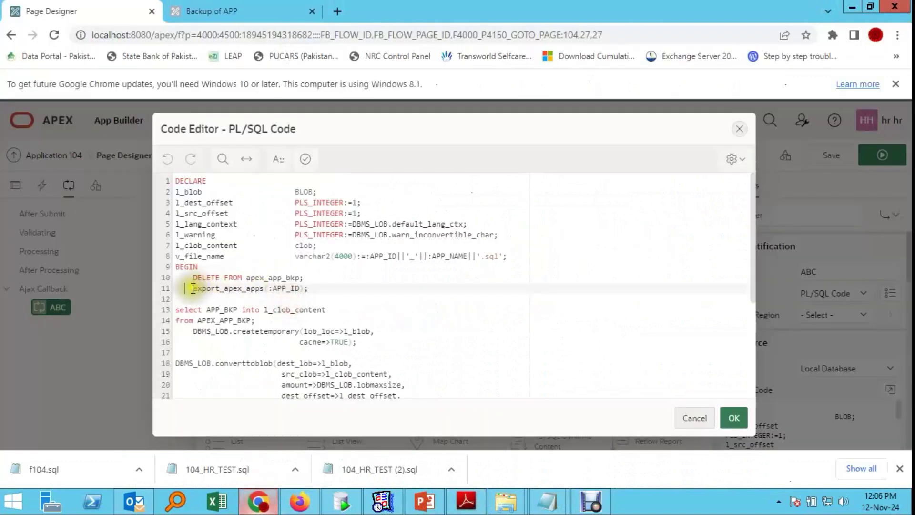
mouse_move(257, 321)
mouse_down()
mouse_move(290, 319)
mouse_move(187, 320)
mouse_move(200, 310)
mouse_move(175, 310)
mouse_up()
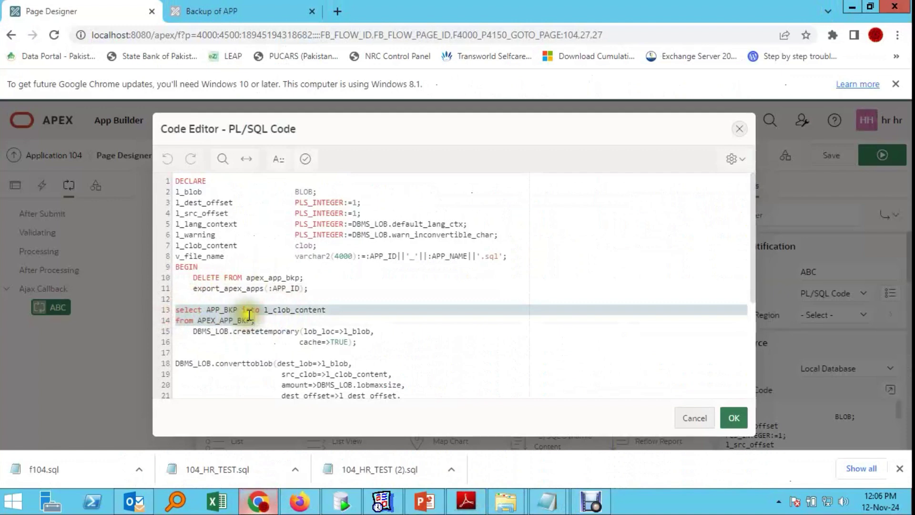
click(352, 310)
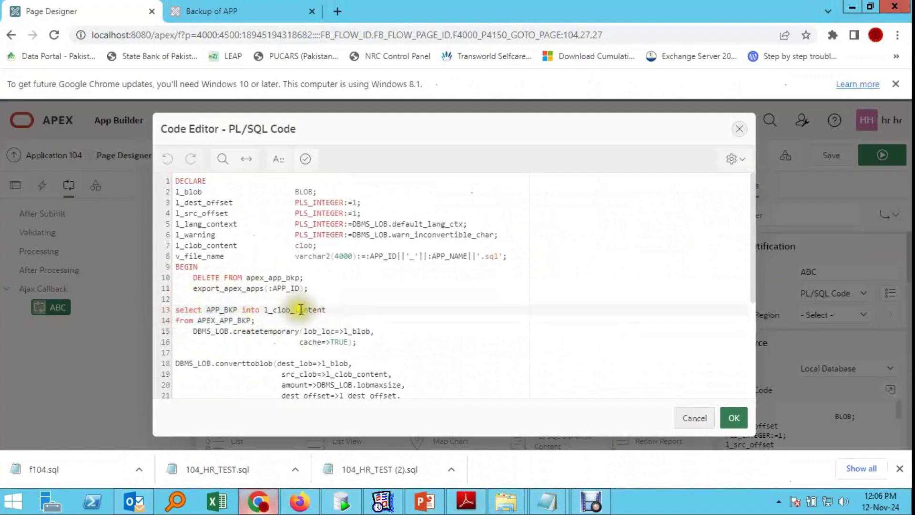
scroll(405, 293, down, 3)
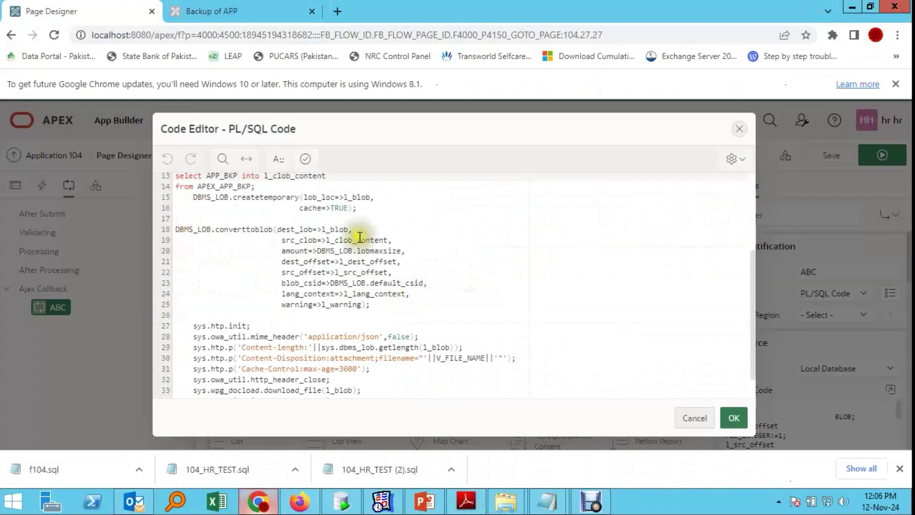
scroll(355, 337, down, 1)
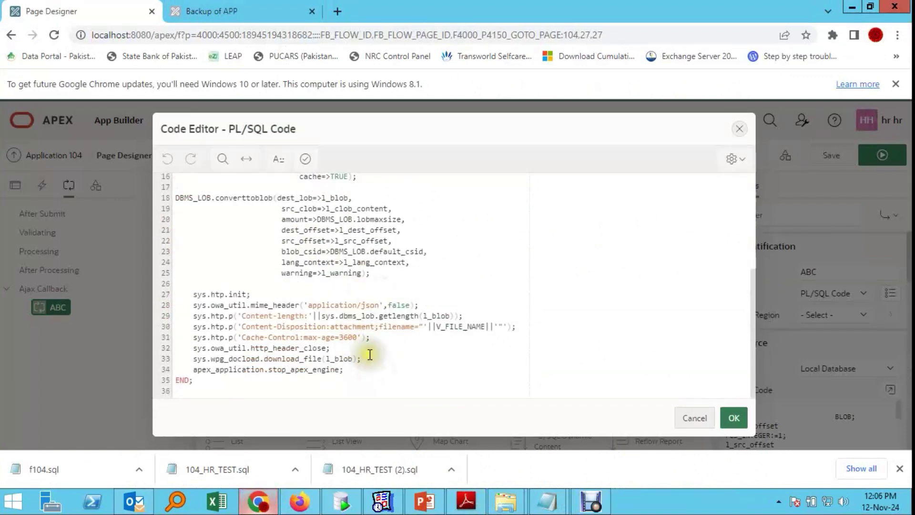
drag(362, 359, 177, 348)
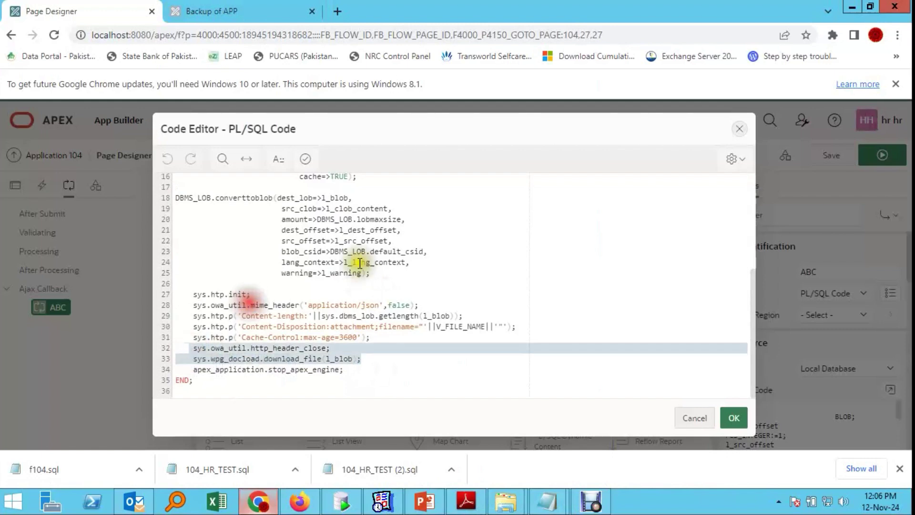
click(734, 418)
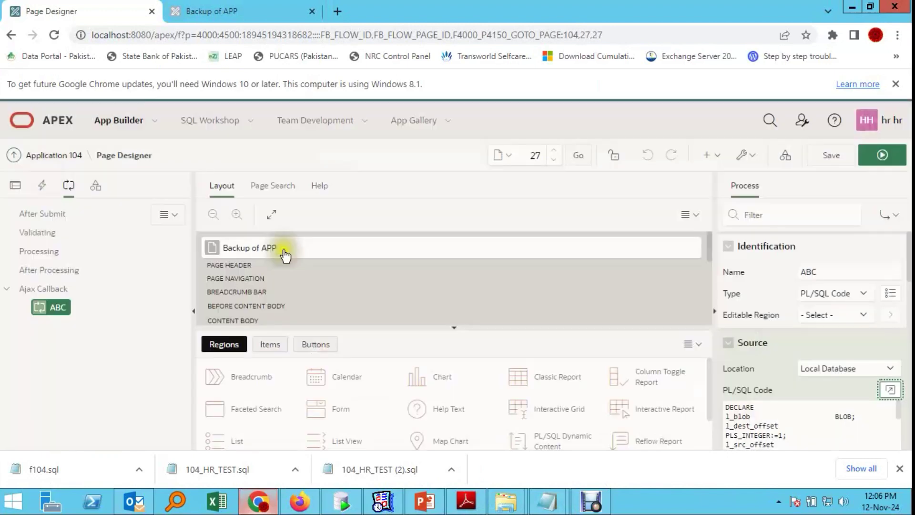
Step: Bring up slide 4 in PowerPoint and select its Application Backup steps list
click(466, 501)
click(425, 503)
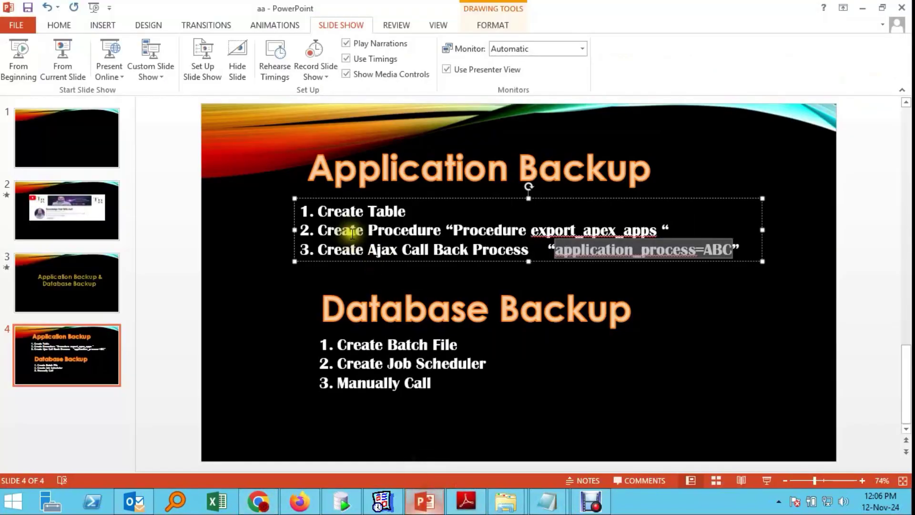
click(307, 286)
click(375, 250)
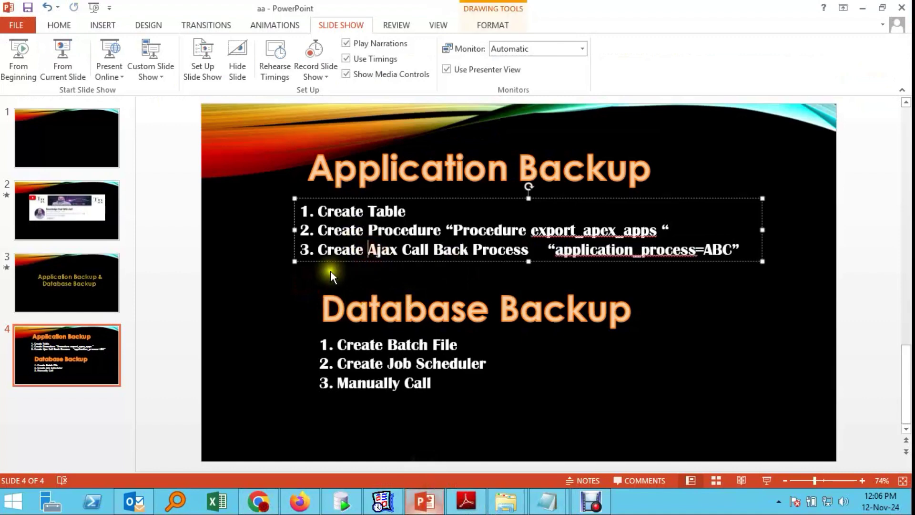
click(331, 271)
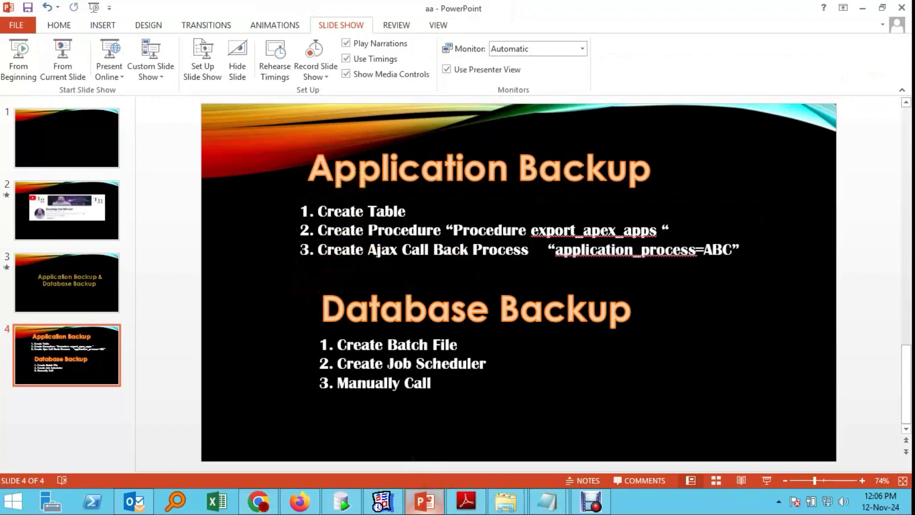
Step: Go over the Database Backup title and its steps on slide 4
click(333, 307)
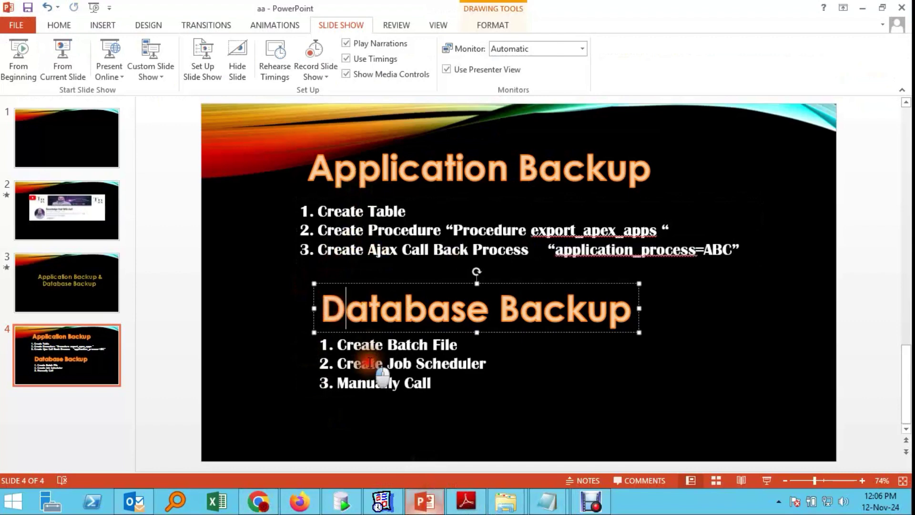
click(362, 363)
click(276, 325)
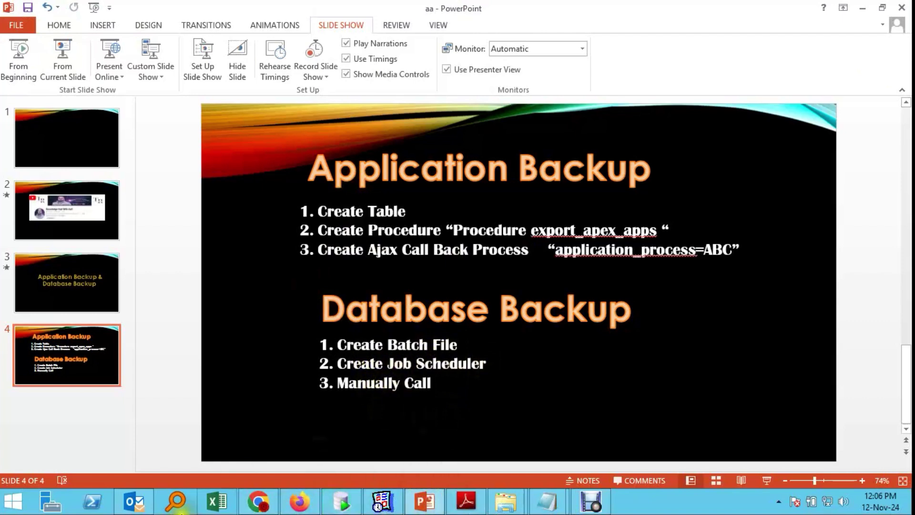
click(591, 501)
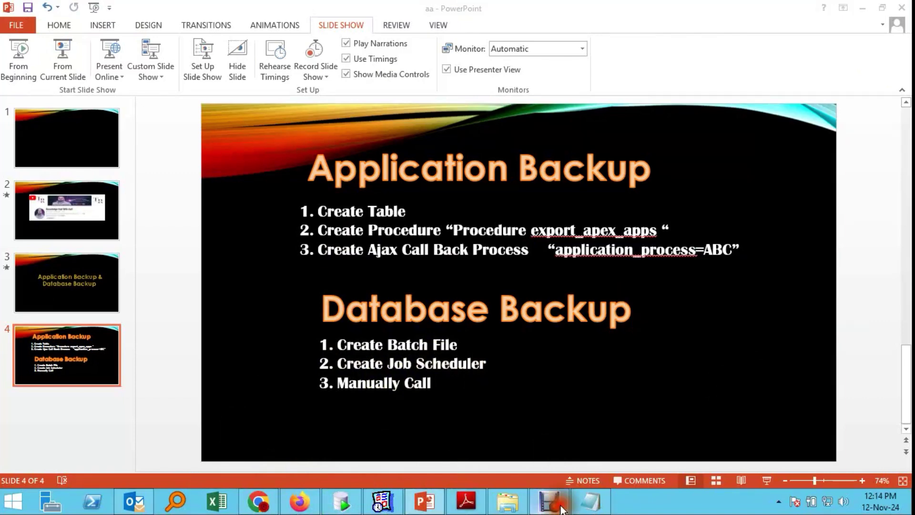
click(562, 505)
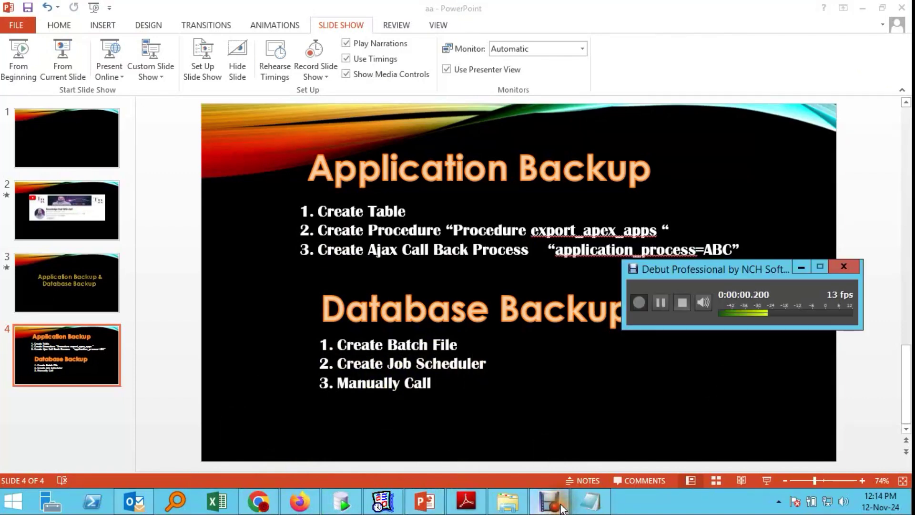
click(558, 501)
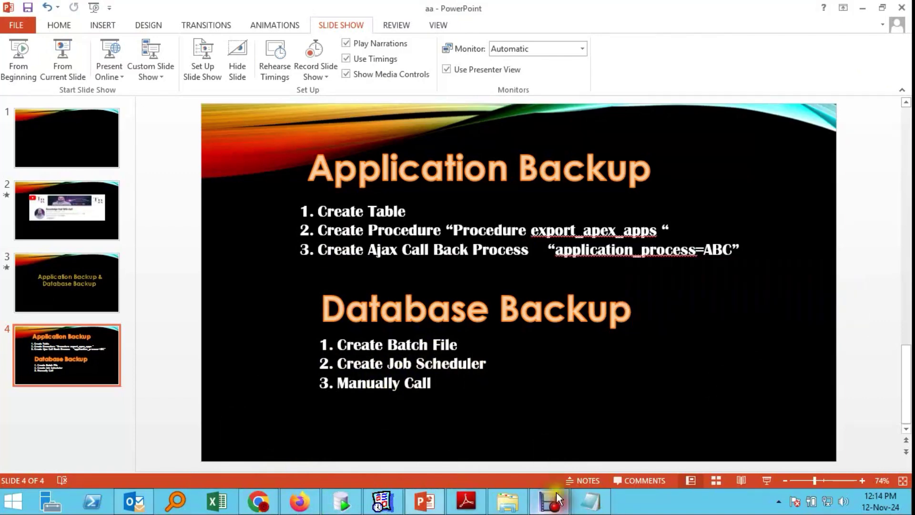
click(325, 310)
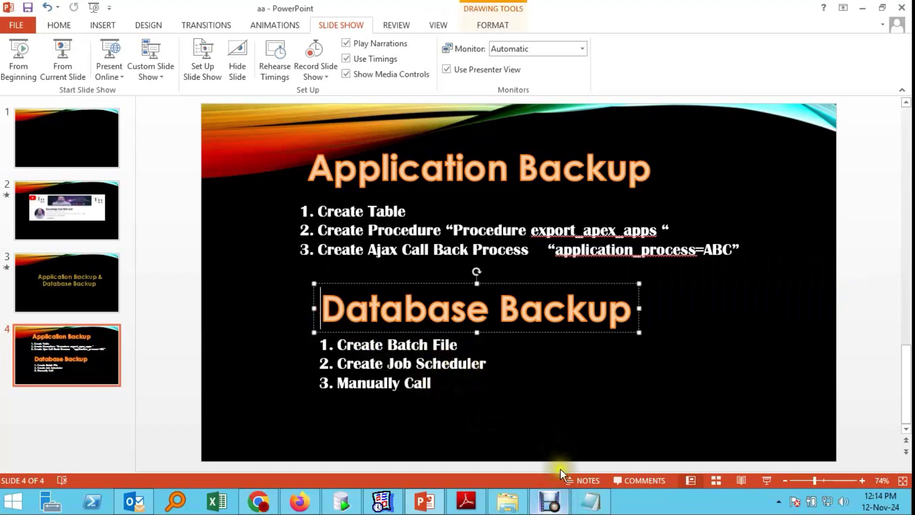
Step: Select the export_backup.bat lines (ORACLE_HOME, set PATH, exp.exe) in the JoBSchedular notes
click(591, 500)
click(341, 101)
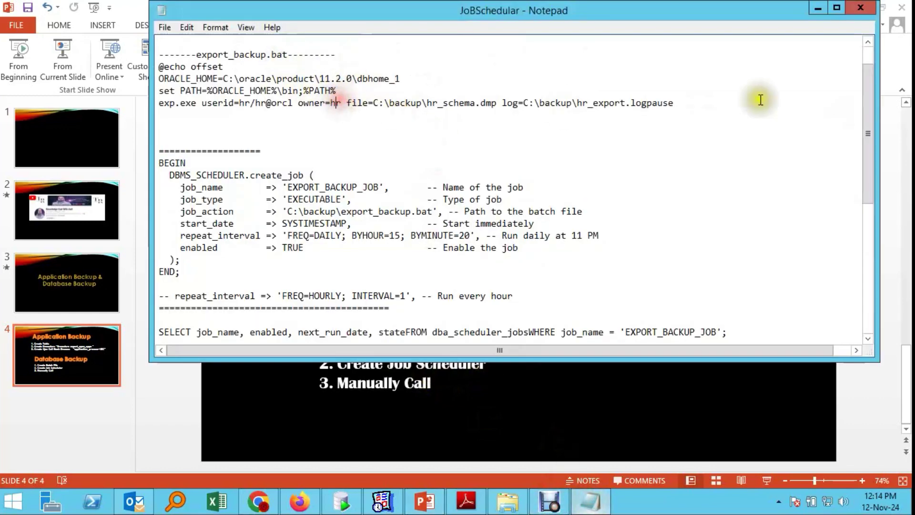
drag(676, 102, 151, 77)
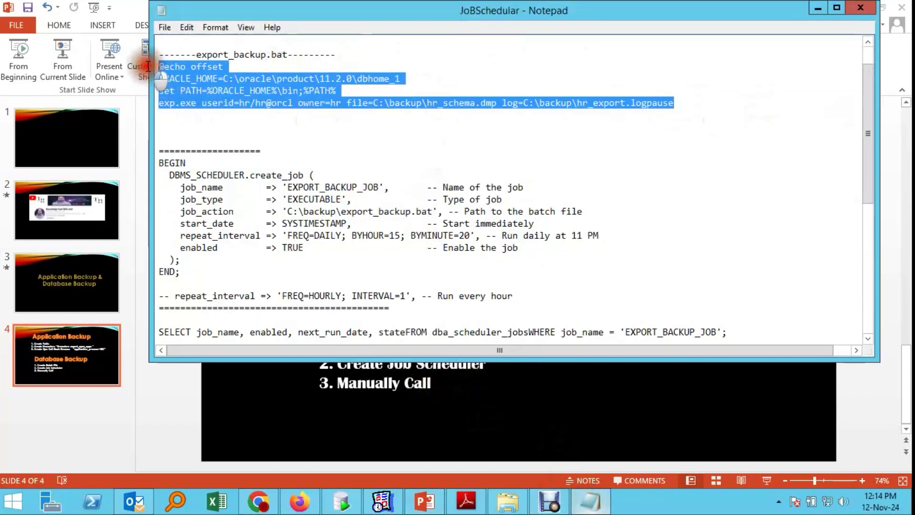
click(185, 115)
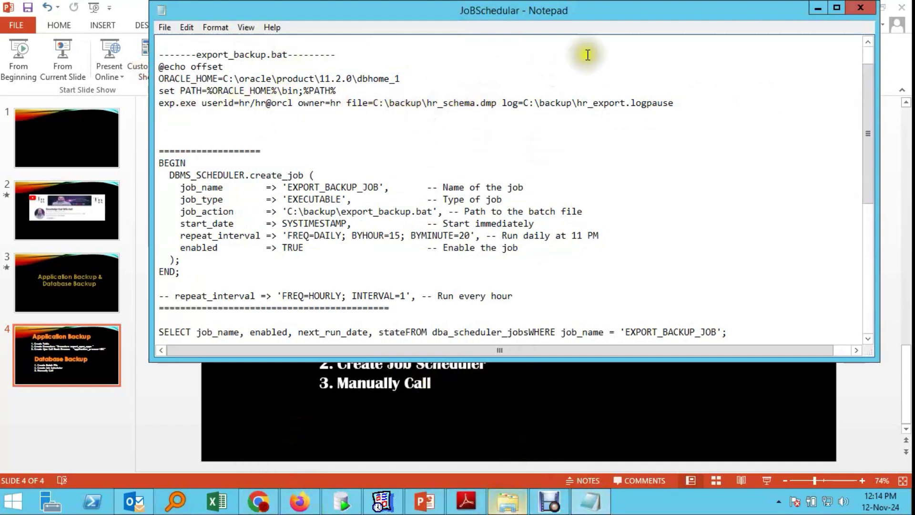
drag(688, 101, 108, 67)
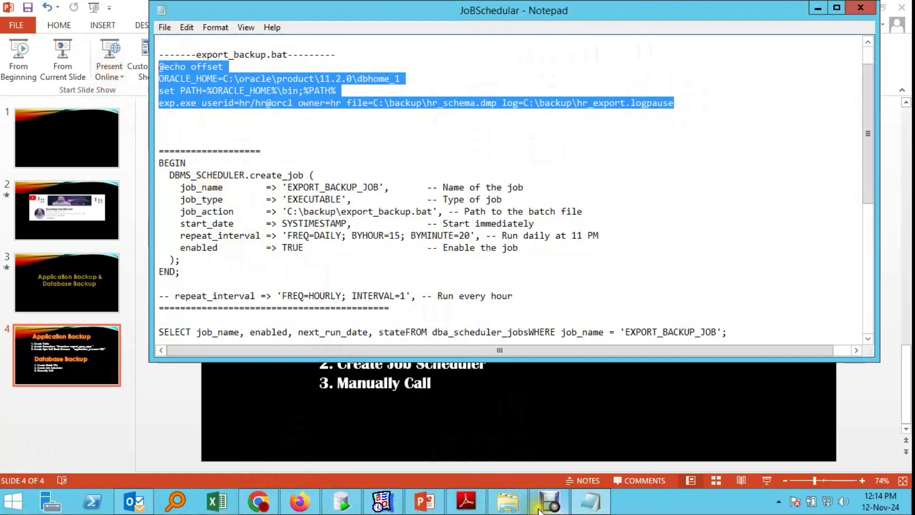
click(508, 501)
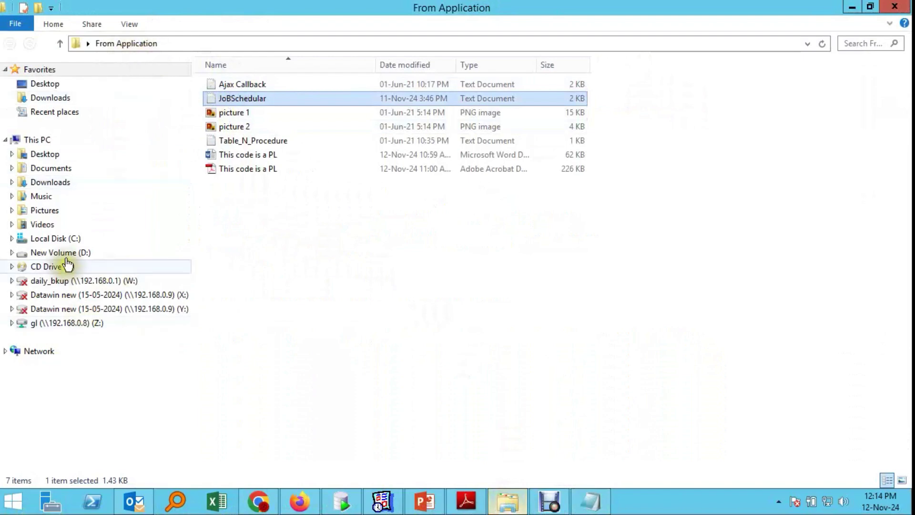
Step: Go to C:\Backup and open export_backup.bat with Edit
click(61, 237)
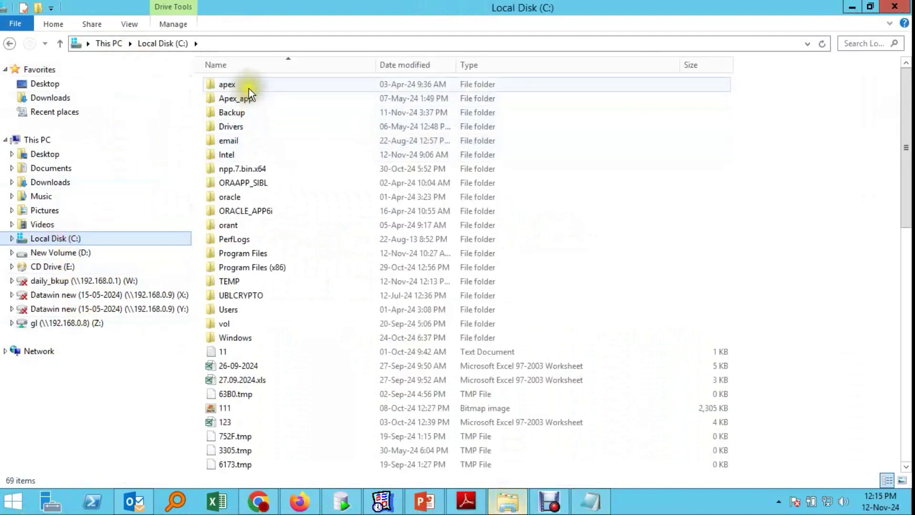
click(243, 113)
double_click(245, 112)
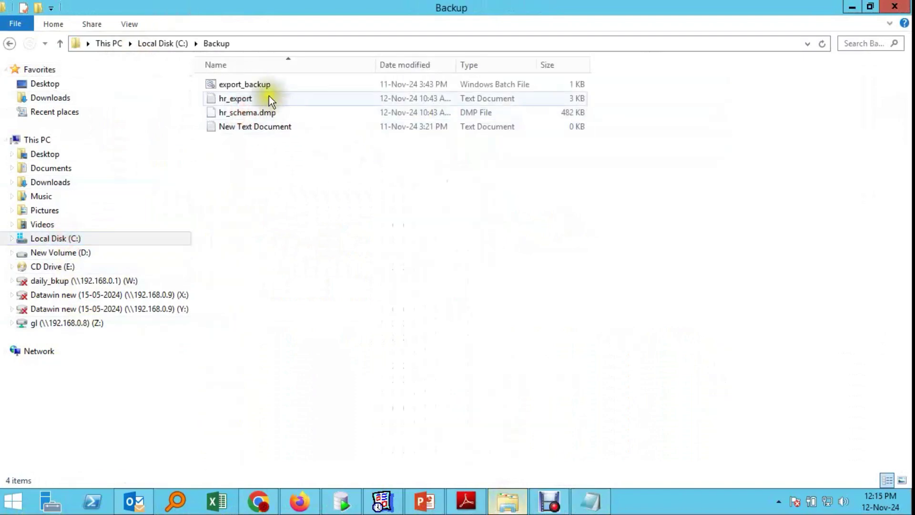
click(258, 87)
right_click(257, 86)
click(298, 112)
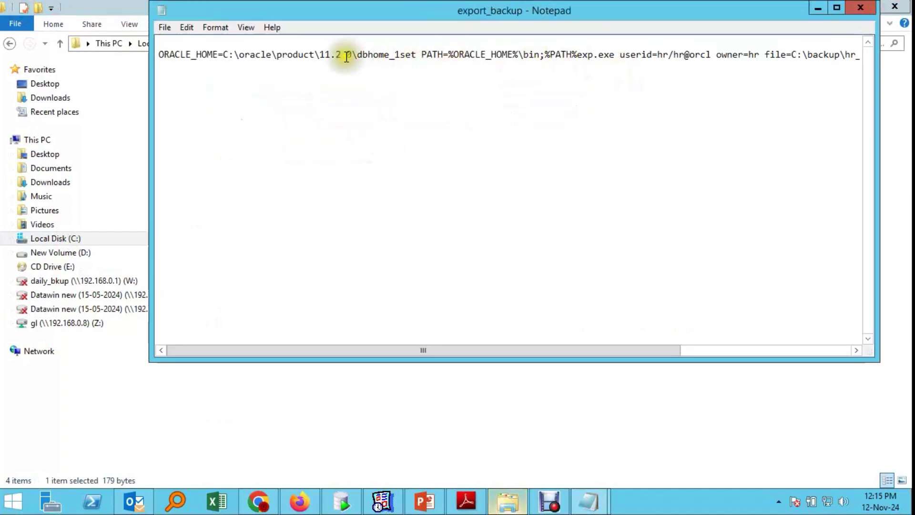
Step: Break the script so ORACLE_HOME is its own line and the next begins with set PATH=
click(423, 54)
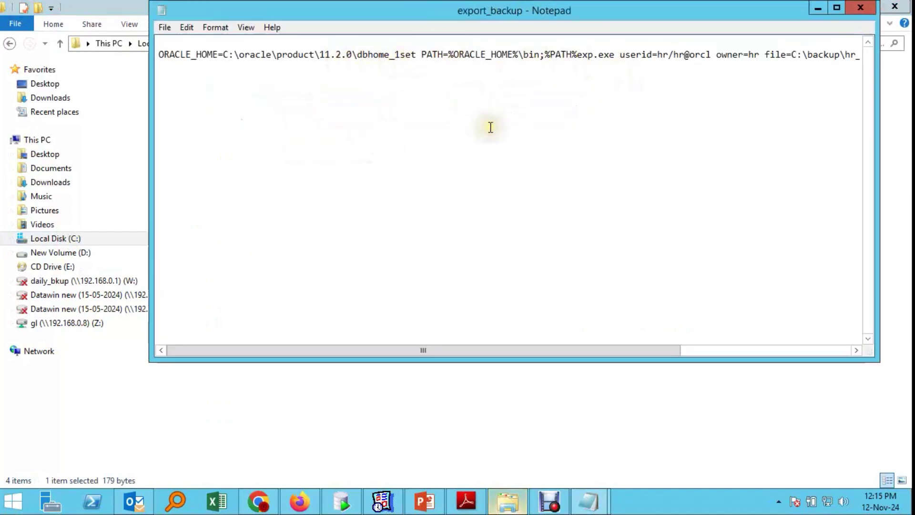
key(Return)
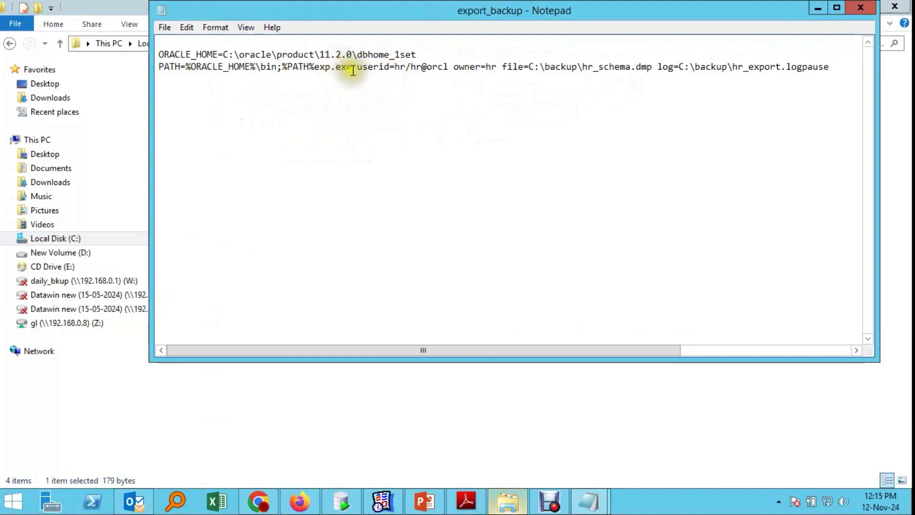
click(422, 52)
double_click(422, 52)
click(401, 54)
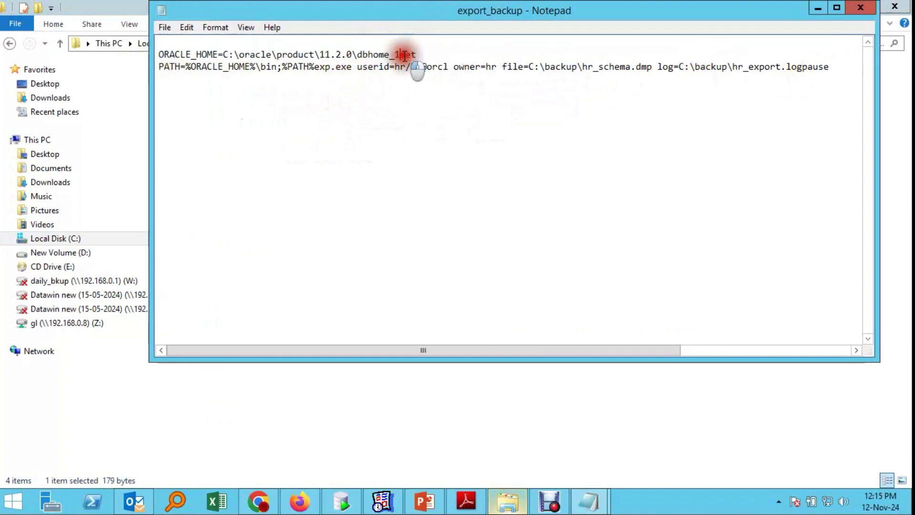
key(Return)
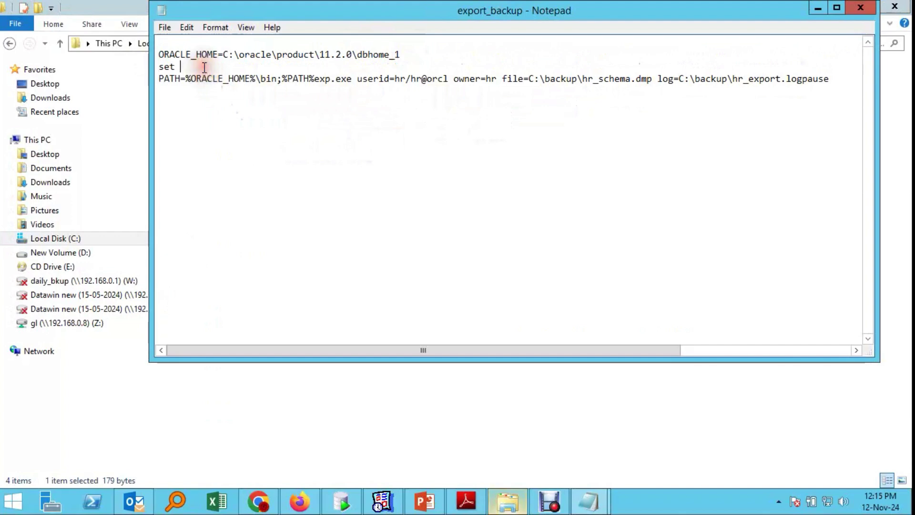
key(Delete)
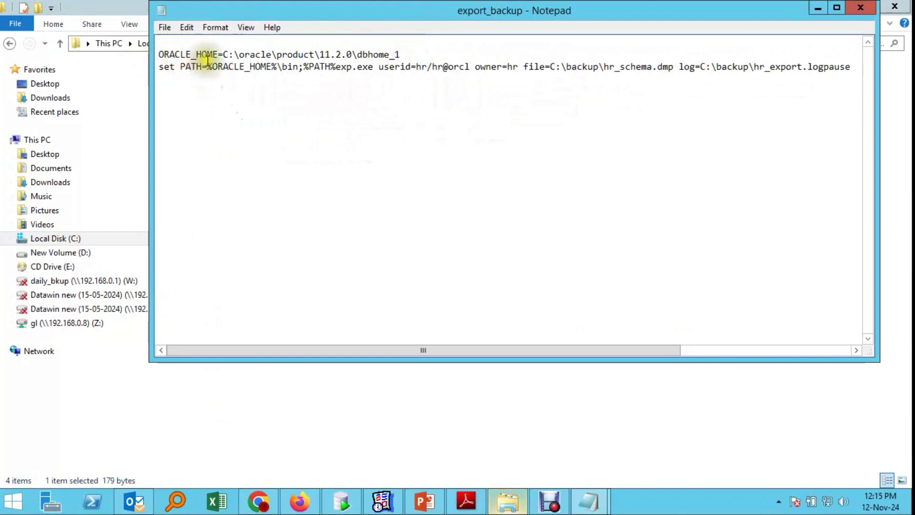
Step: Highlight the ORACLE_HOME line and the exp.exe text to check the result
drag(423, 55, 210, 46)
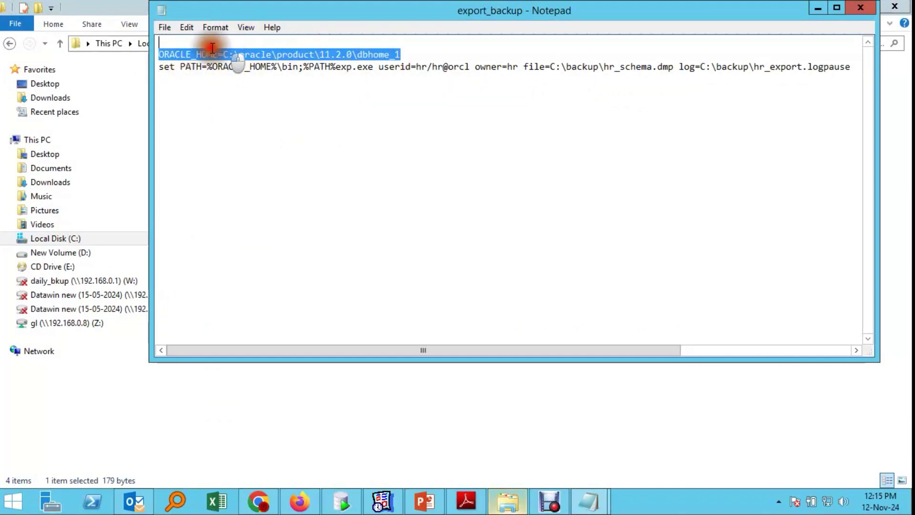
click(286, 107)
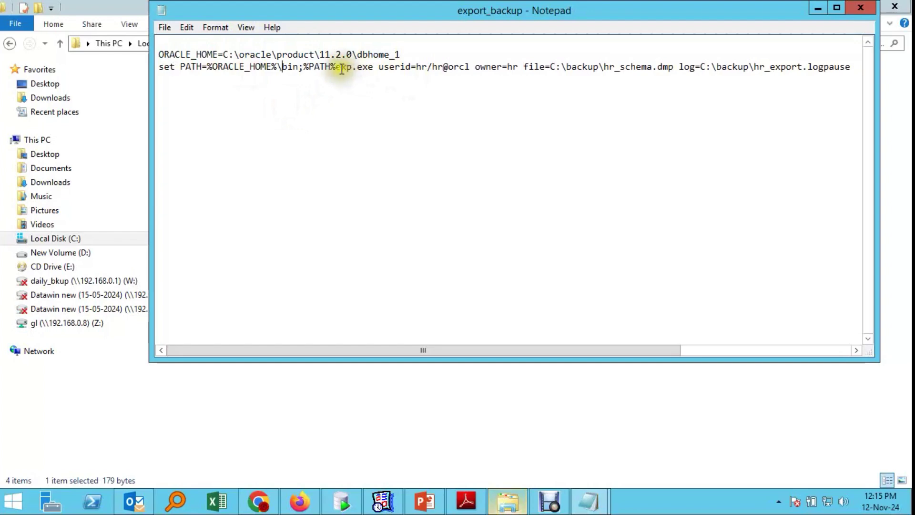
drag(336, 67, 158, 55)
click(378, 67)
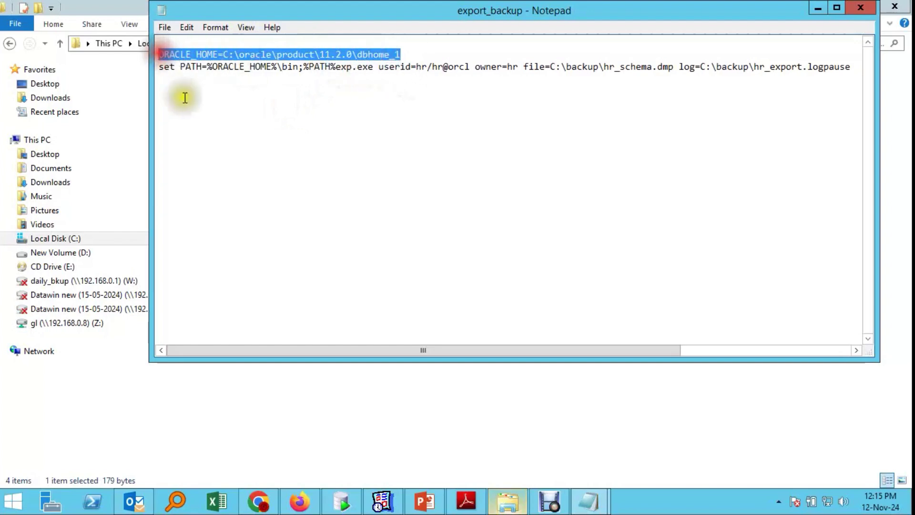
click(180, 66)
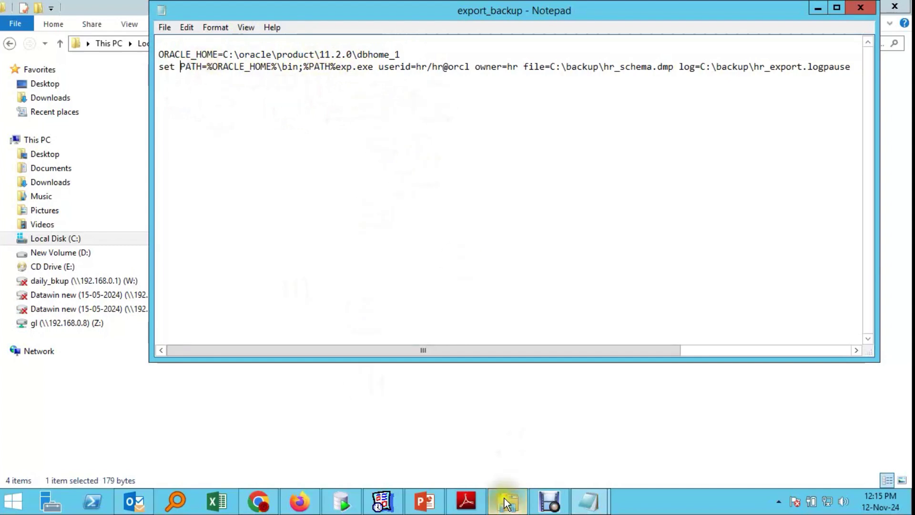
Step: Switch to the JoBSchedular notes and highlight its ORACLE_HOME and set PATH lines
click(588, 502)
click(525, 431)
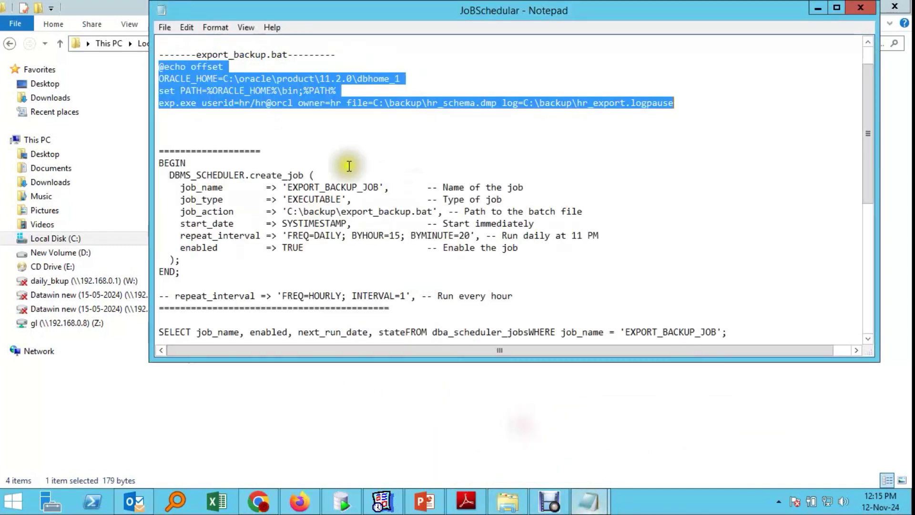
click(246, 135)
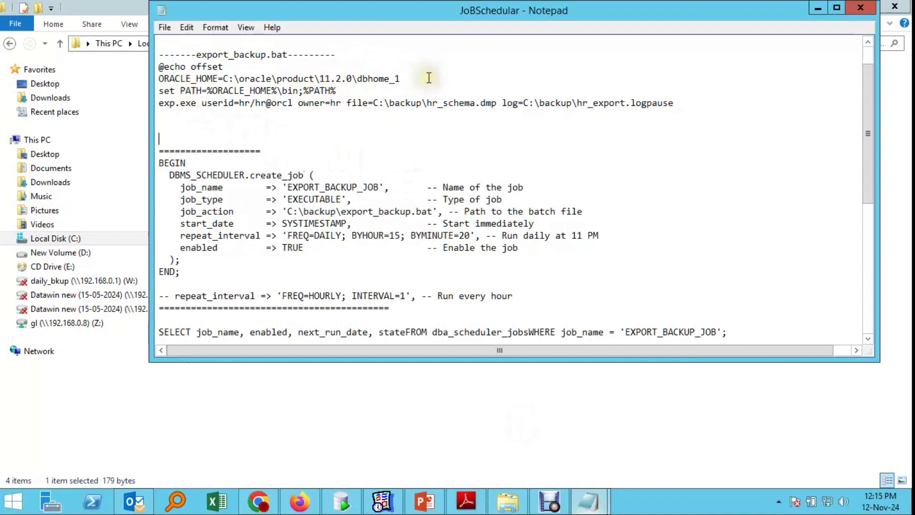
drag(422, 79, 159, 97)
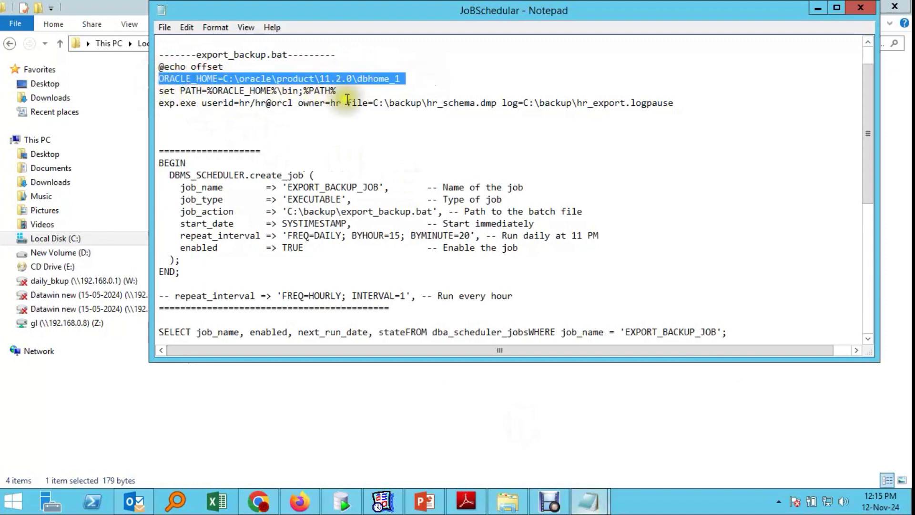
drag(340, 90, 292, 105)
click(162, 103)
click(285, 113)
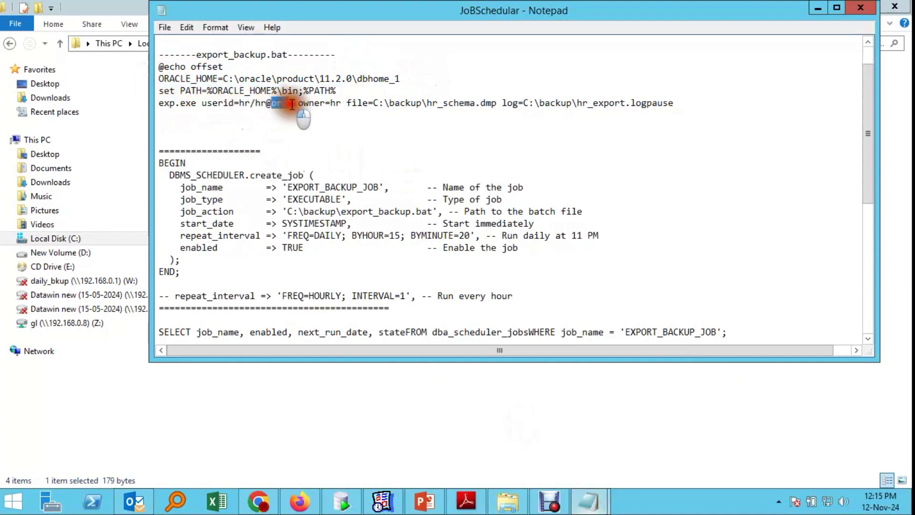
click(329, 123)
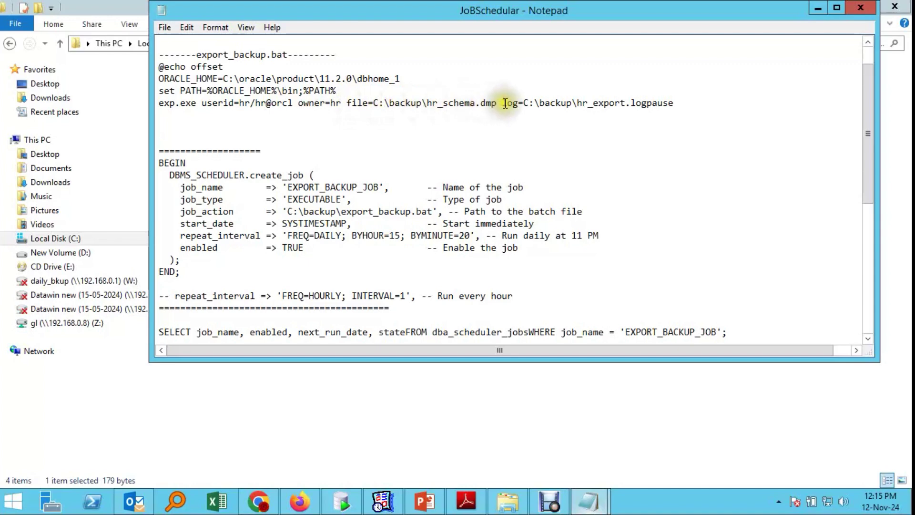
Step: Highlight the exp.exe hr_schema.dmp and log= parts, then select all four batch-script lines
click(498, 102)
drag(498, 102, 159, 102)
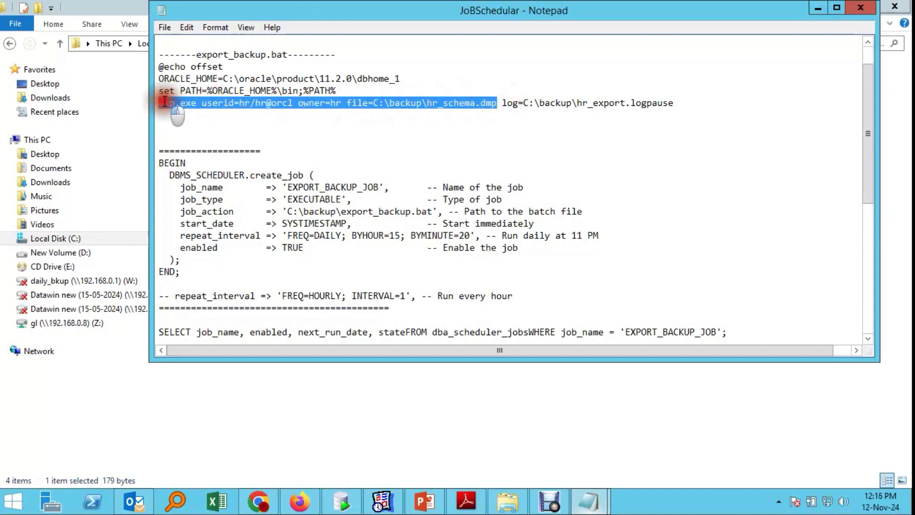
click(505, 123)
click(502, 103)
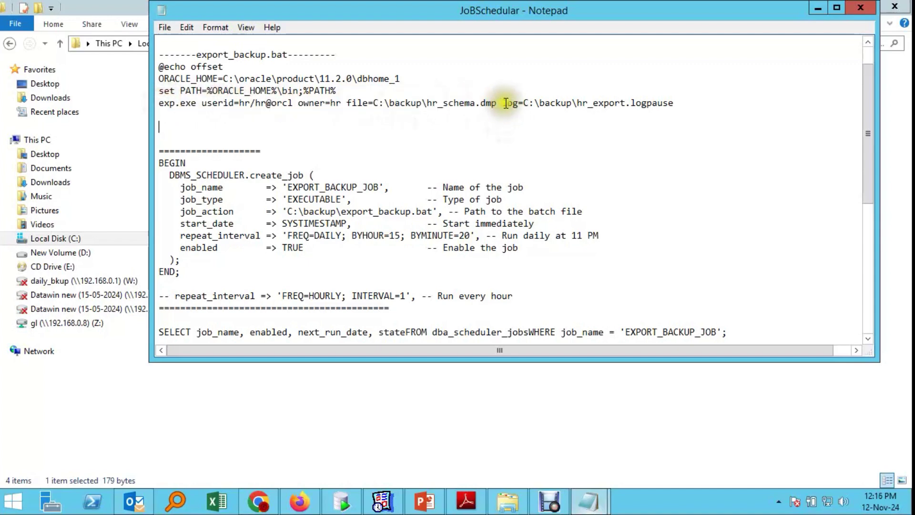
drag(506, 103, 687, 102)
click(481, 124)
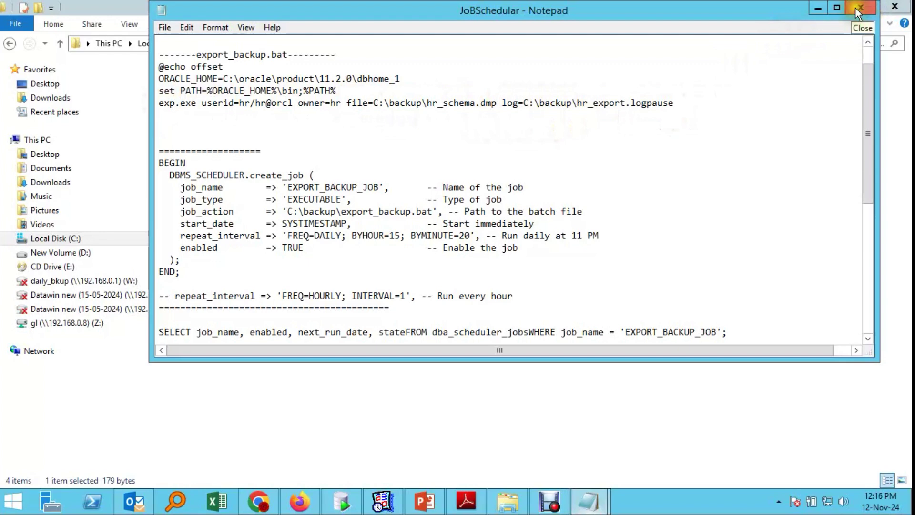
drag(692, 103, 66, 67)
key(ctrl+c)
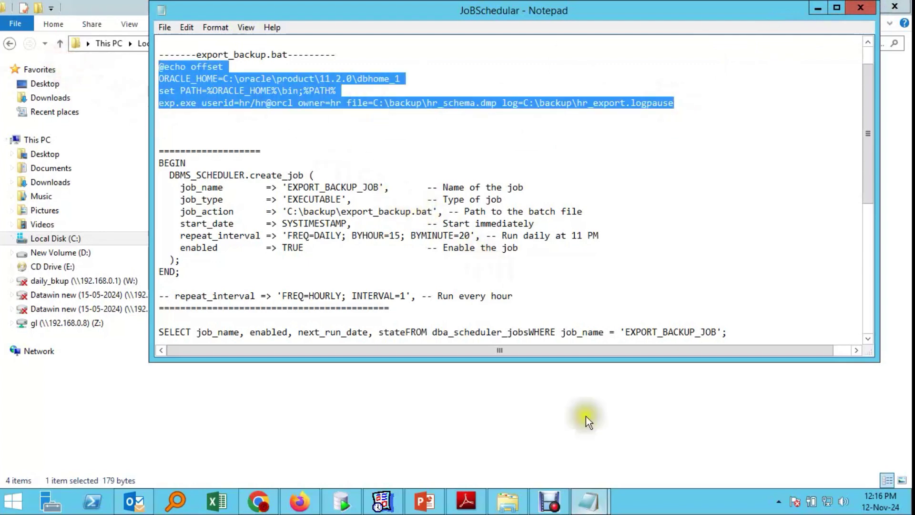
Step: Show the desktop and paste the batch script into New Text Document
right_click(672, 508)
click(734, 448)
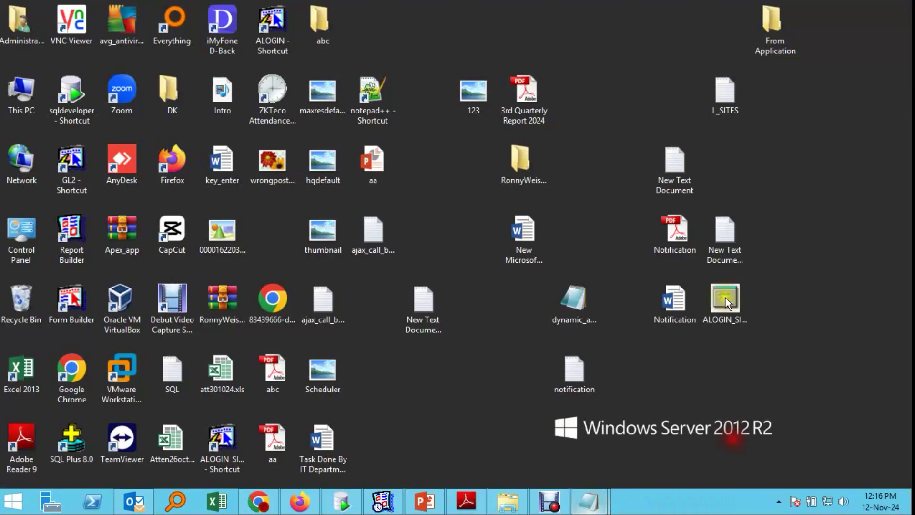
double_click(682, 162)
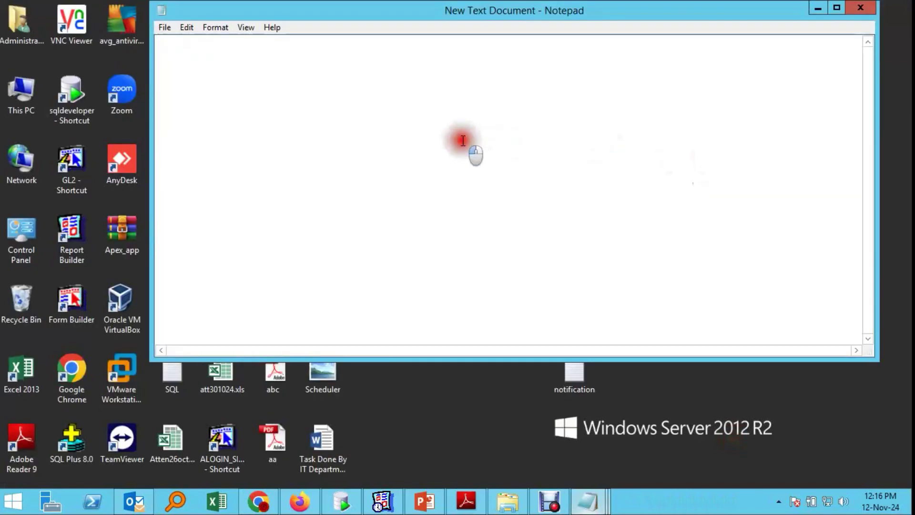
key(ctrl+v)
Step: Start a Save As with type All Files and name abc.b, cancel, and close without saving
key(alt+f)
key(a)
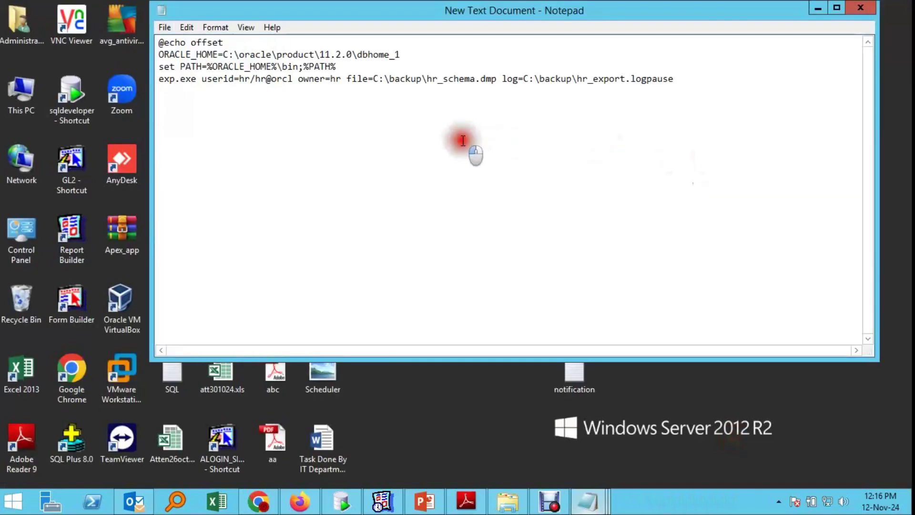
click(319, 300)
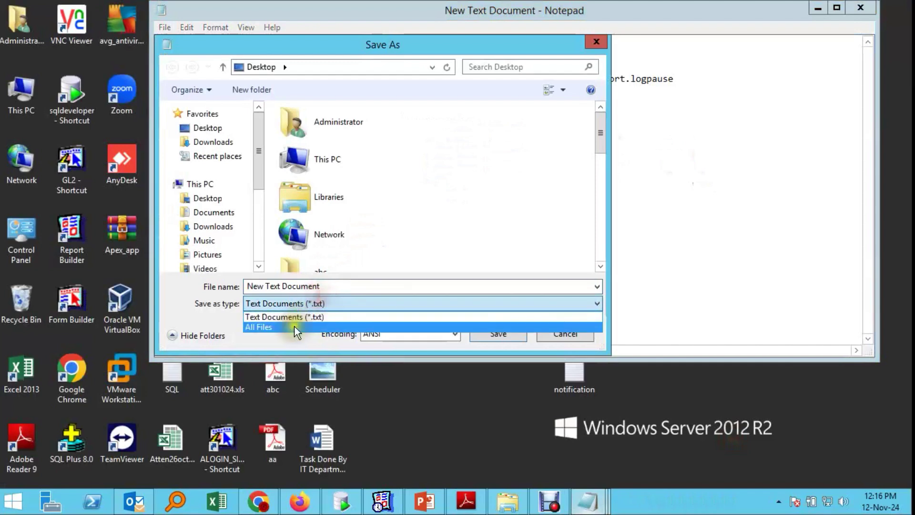
click(295, 324)
text(abc.bat)
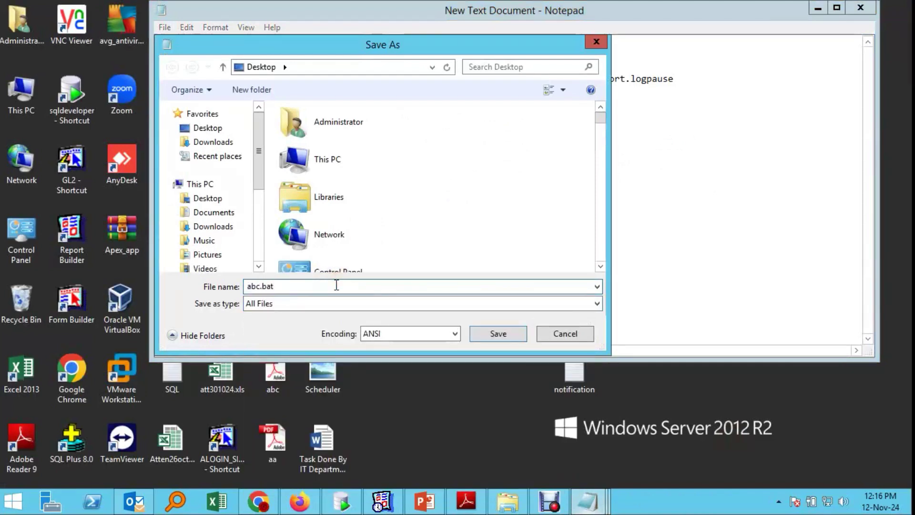
click(563, 336)
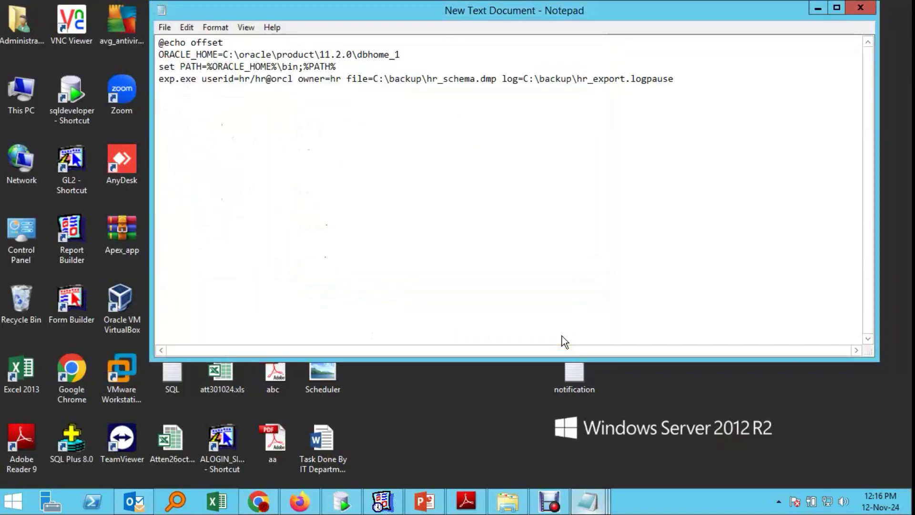
click(861, 7)
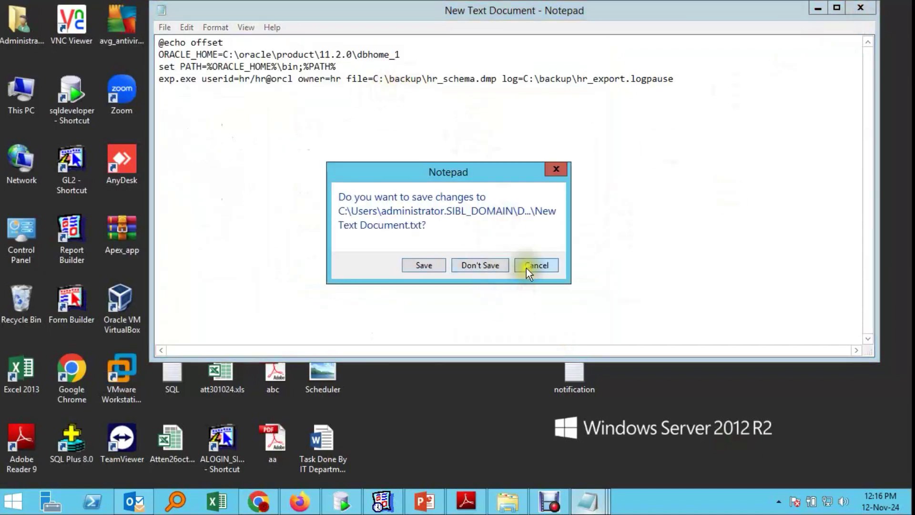
click(493, 264)
mouse_move(453, 505)
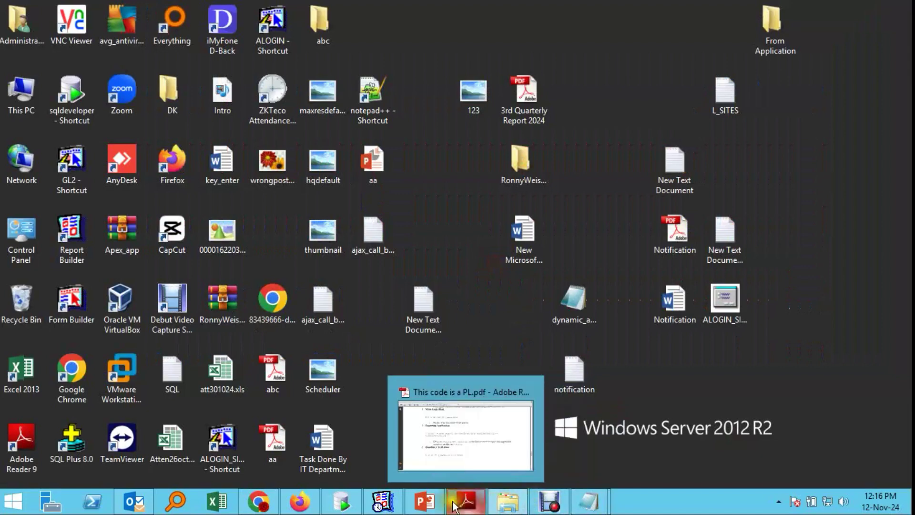
click(424, 501)
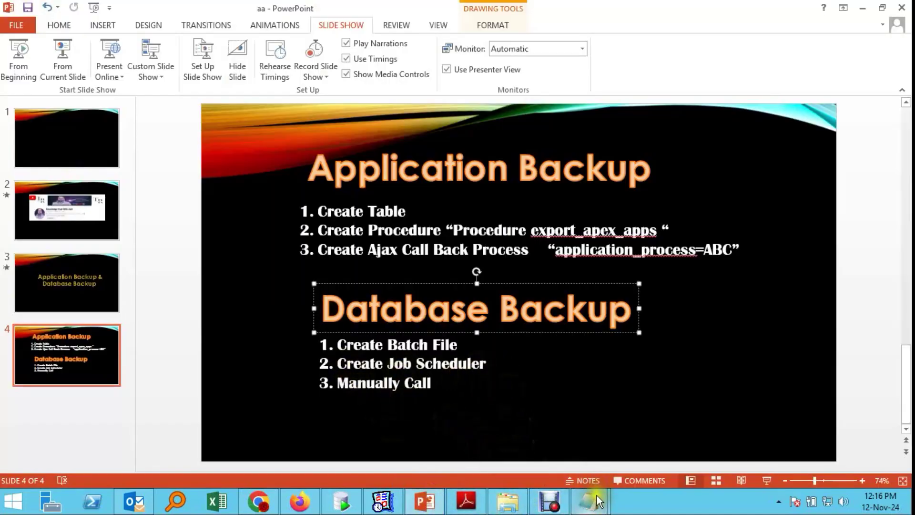
mouse_move(591, 504)
click(528, 431)
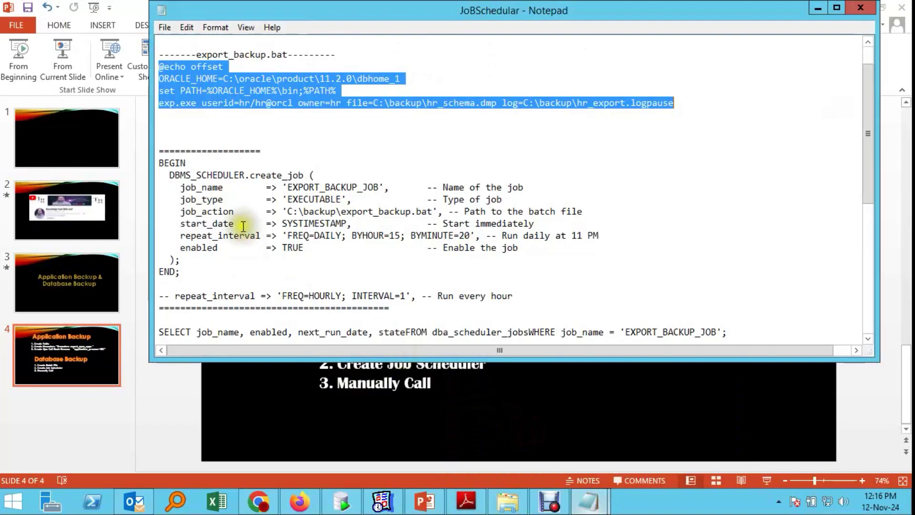
drag(160, 163, 218, 270)
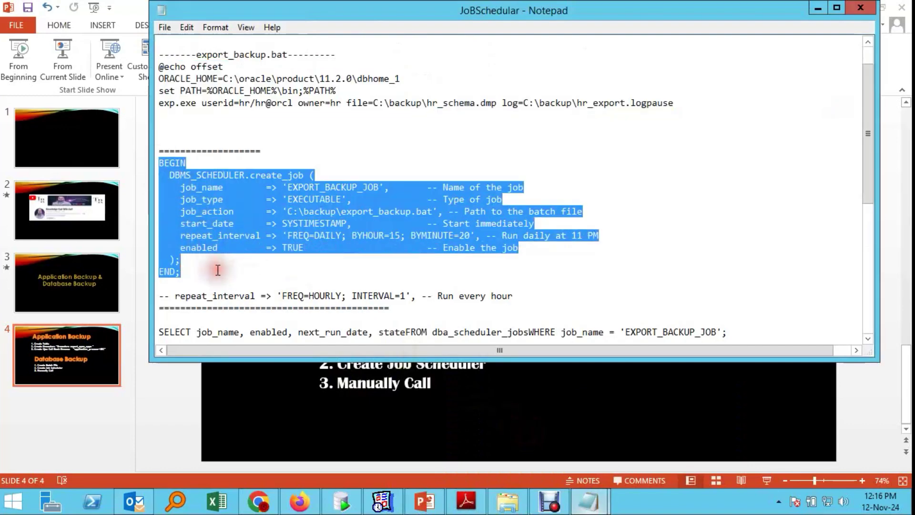
click(277, 263)
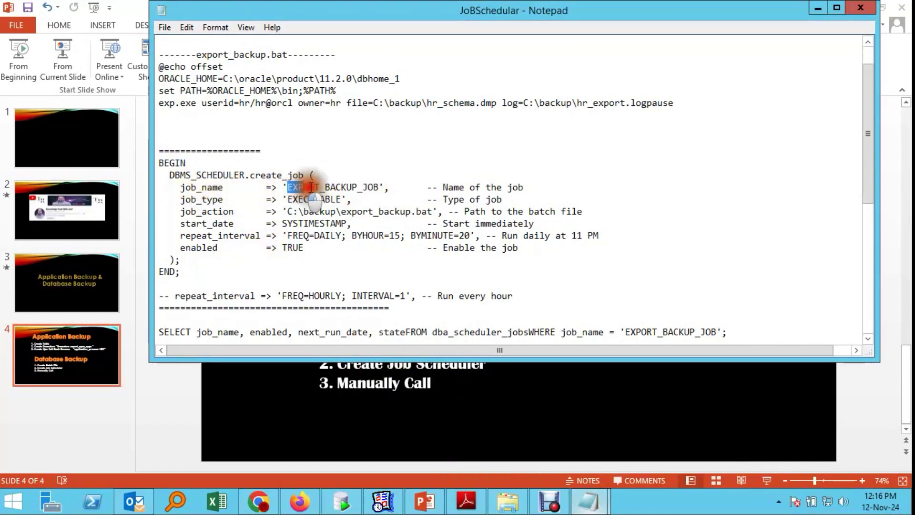
drag(288, 187, 379, 187)
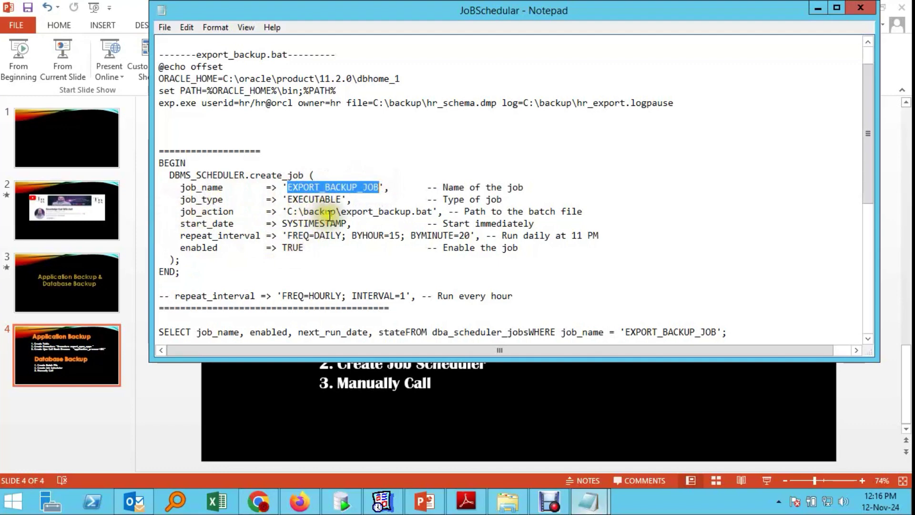
click(437, 211)
drag(437, 211, 294, 211)
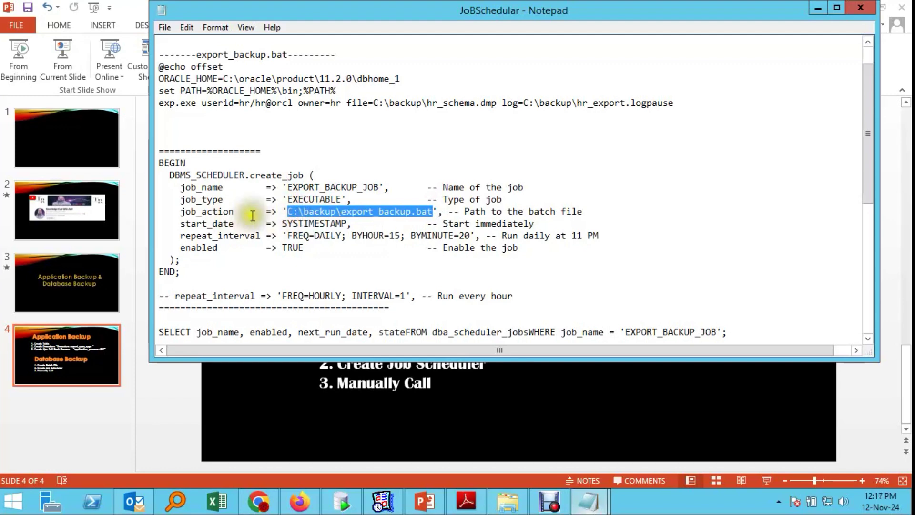
click(290, 211)
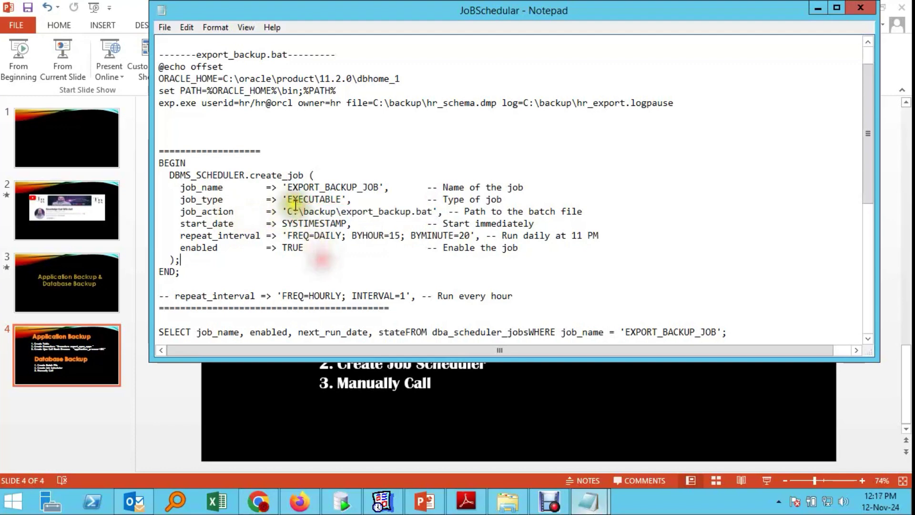
drag(291, 211, 435, 211)
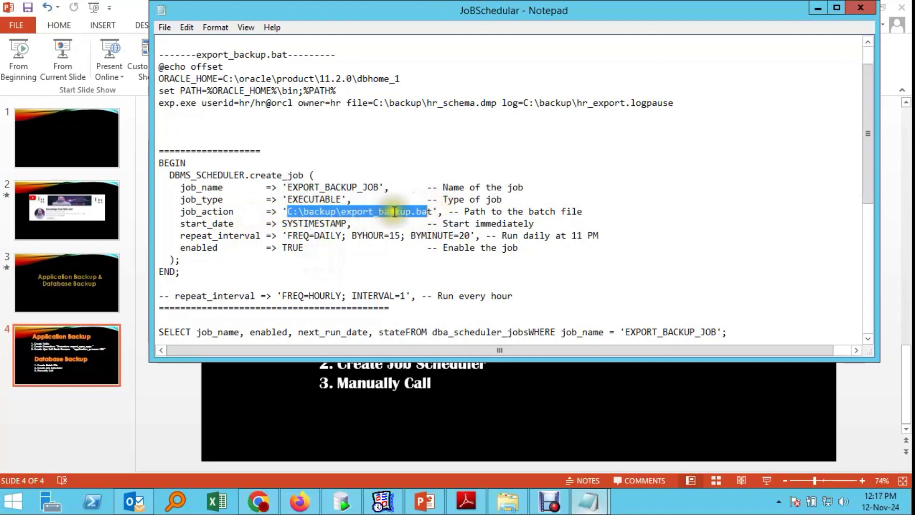
click(437, 212)
drag(437, 212, 379, 224)
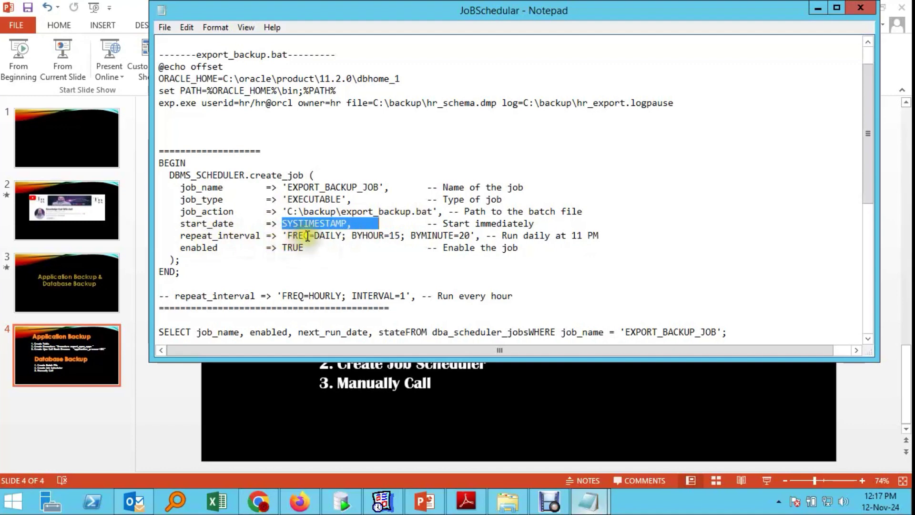
Step: Set repeat_interval to FREQ=DAILY; BYHOUR=12; BYMINUTE=25 and select the BEGIN…END create_job block
drag(316, 236, 388, 235)
click(368, 234)
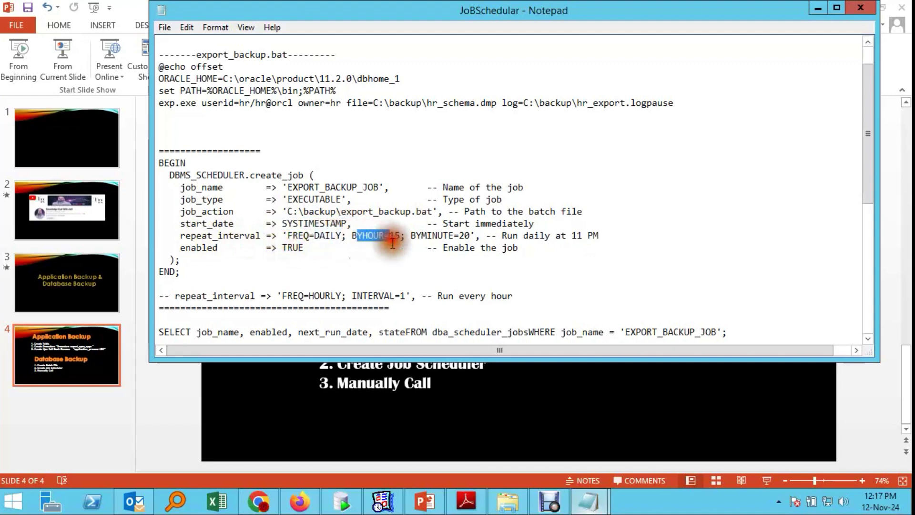
click(398, 236)
click(394, 235)
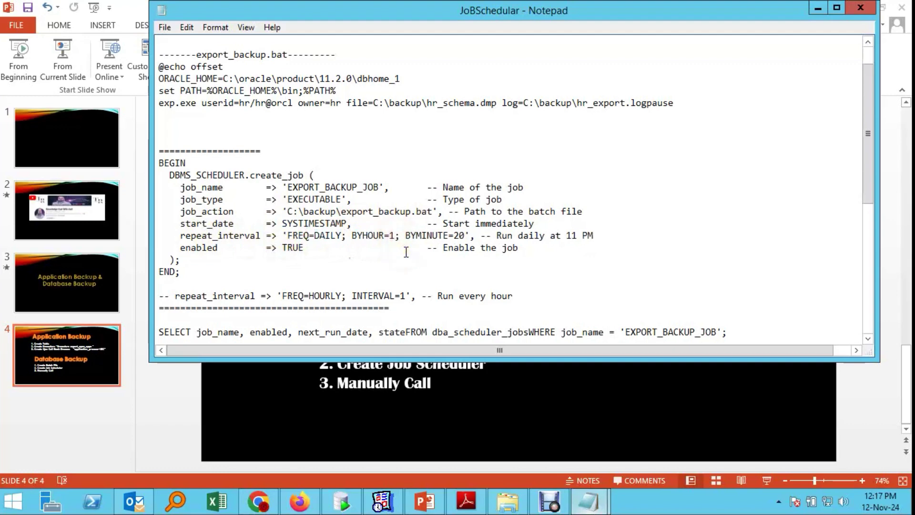
click(466, 236)
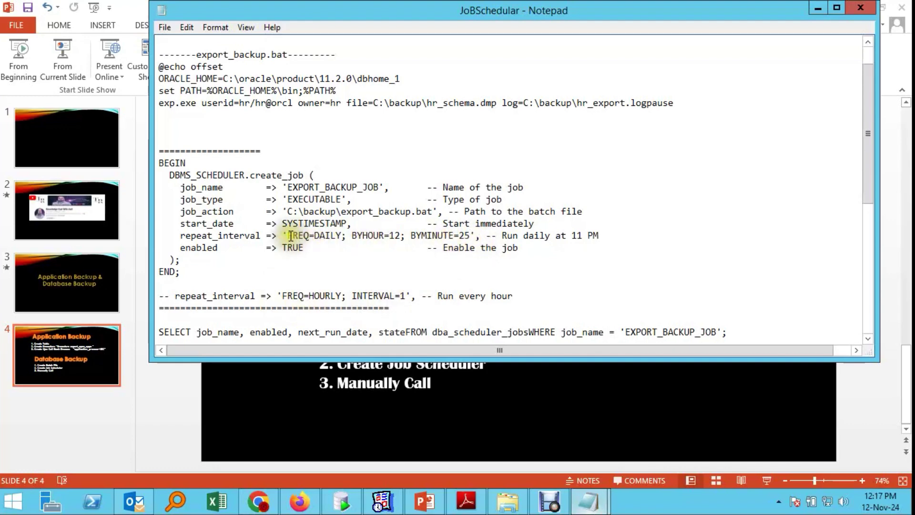
drag(289, 236, 368, 236)
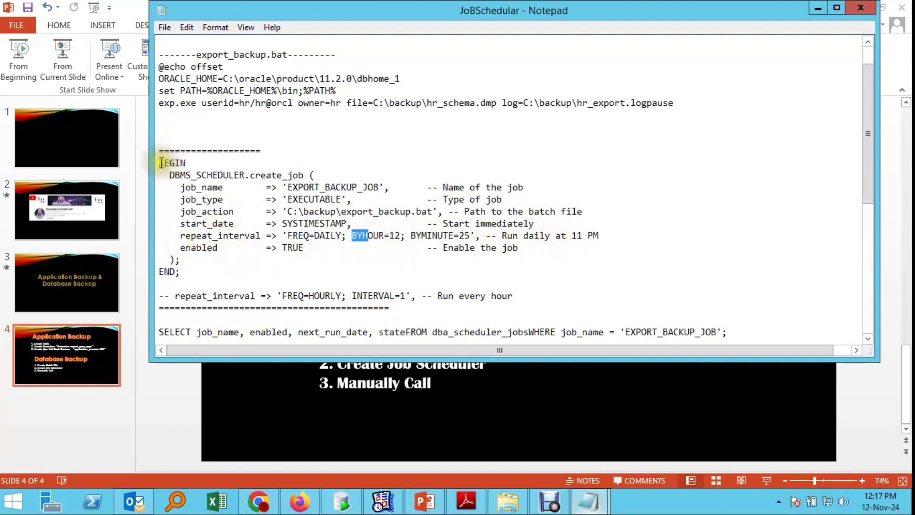
drag(162, 163, 217, 268)
key(ctrl+c)
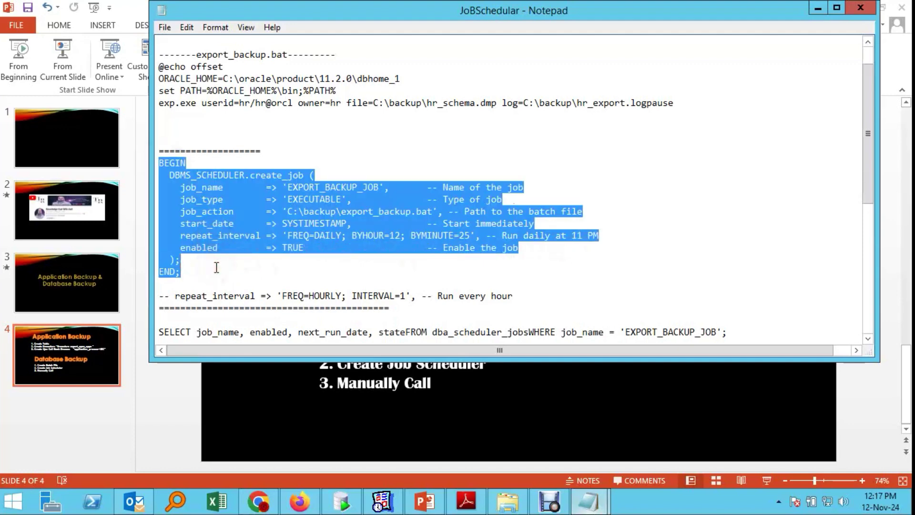
Step: Paste the create_job block into APEX SQL Commands and run it, which fails with ORA-27477
click(258, 502)
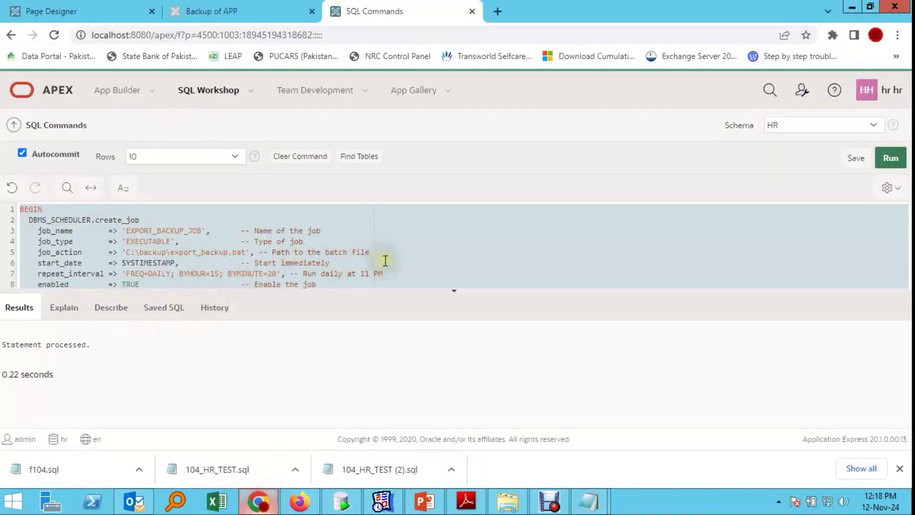
key(BackSpace)
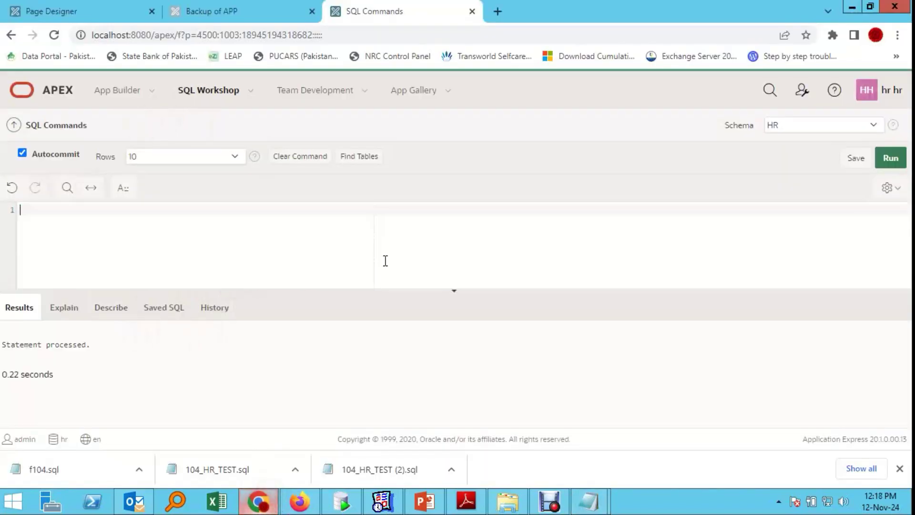
key(ctrl+v)
key(ctrl+a)
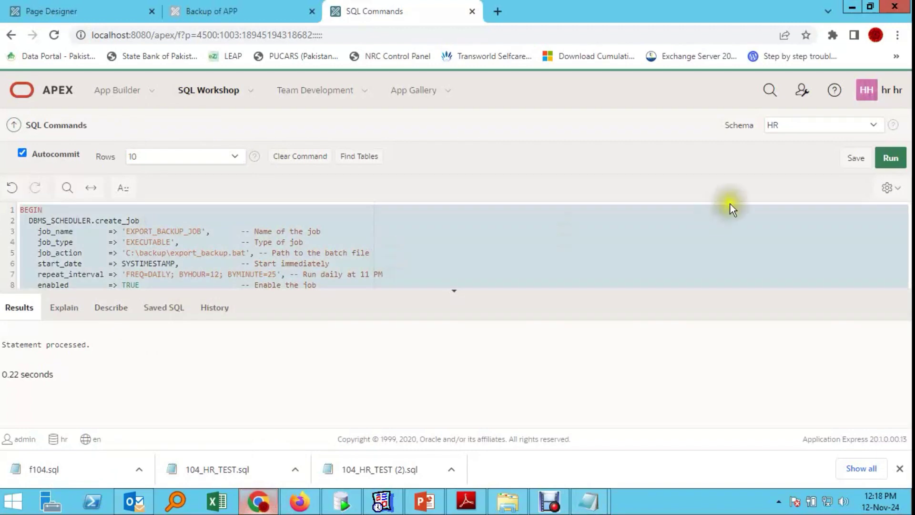
click(890, 159)
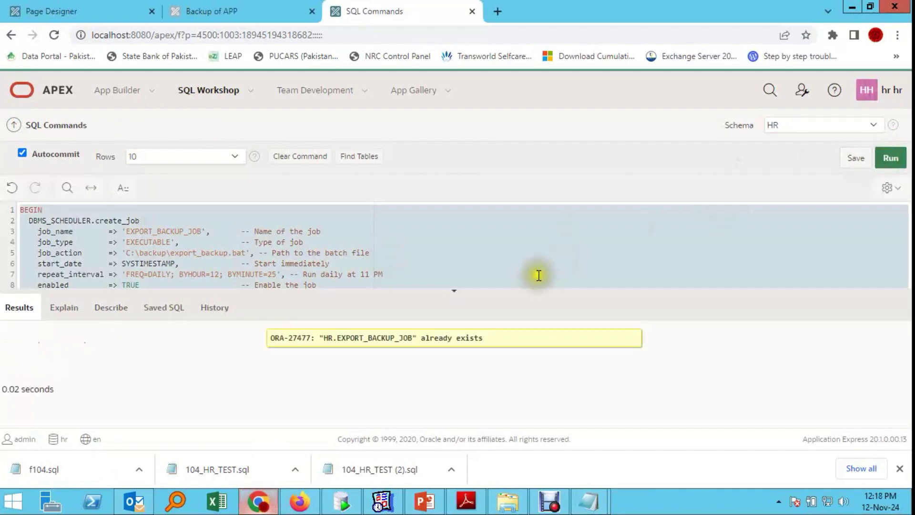
Step: Copy the drop_job block from the JoBSchedular notes and run it to drop EXPORT_BACKUP_JOB
mouse_move(590, 491)
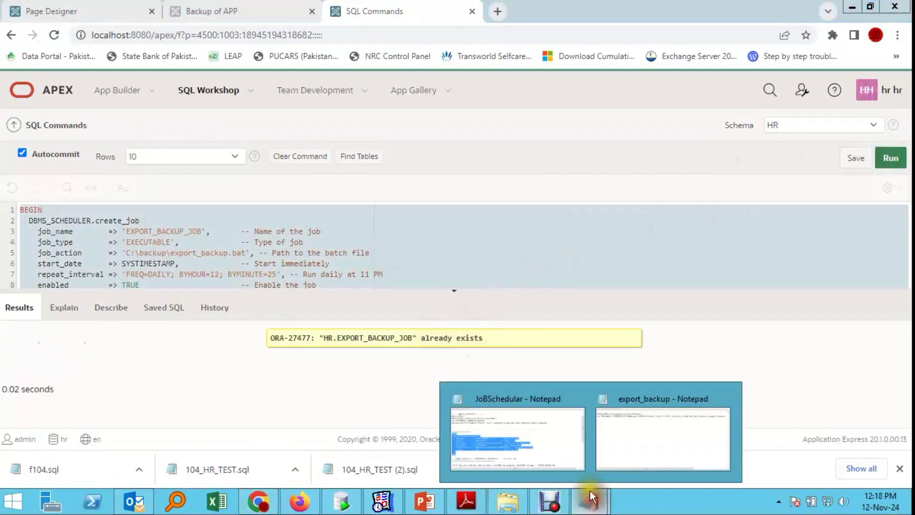
click(514, 444)
scroll(327, 246, down, 6)
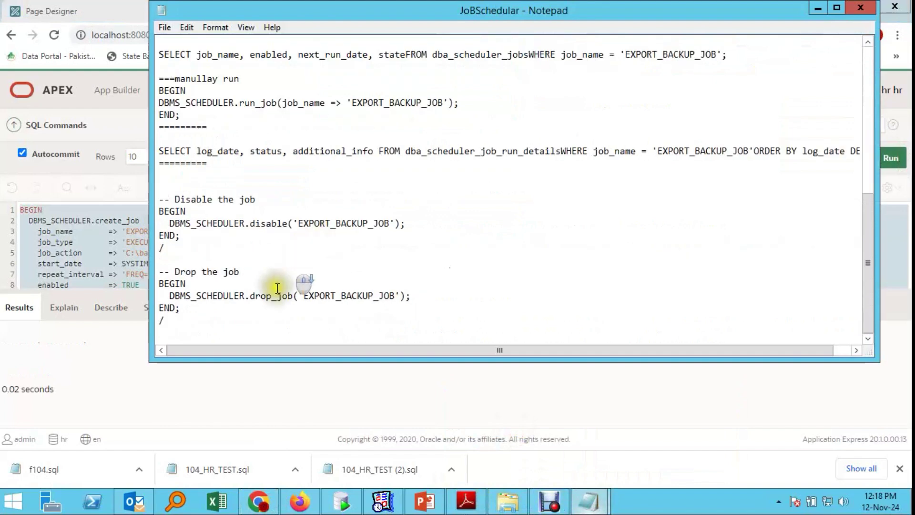
drag(159, 283, 191, 312)
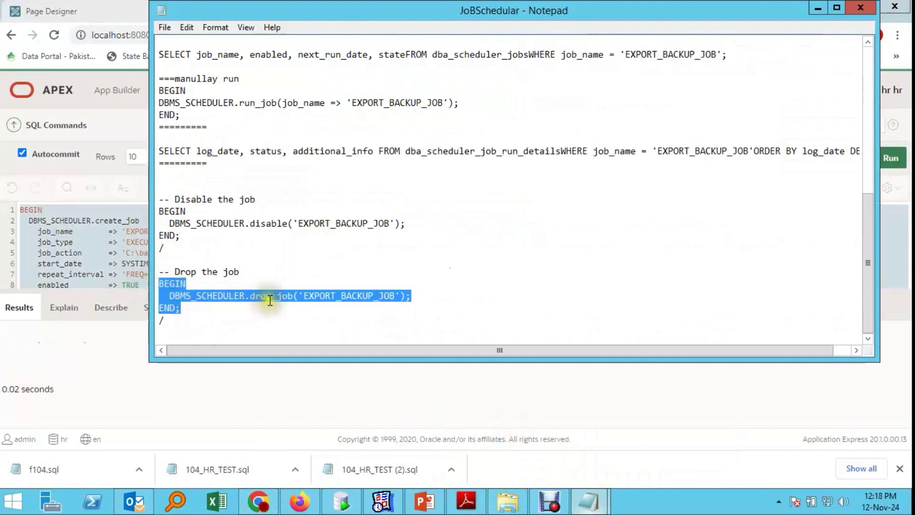
key(ctrl+c)
click(86, 260)
key(ctrl+a)
key(Delete)
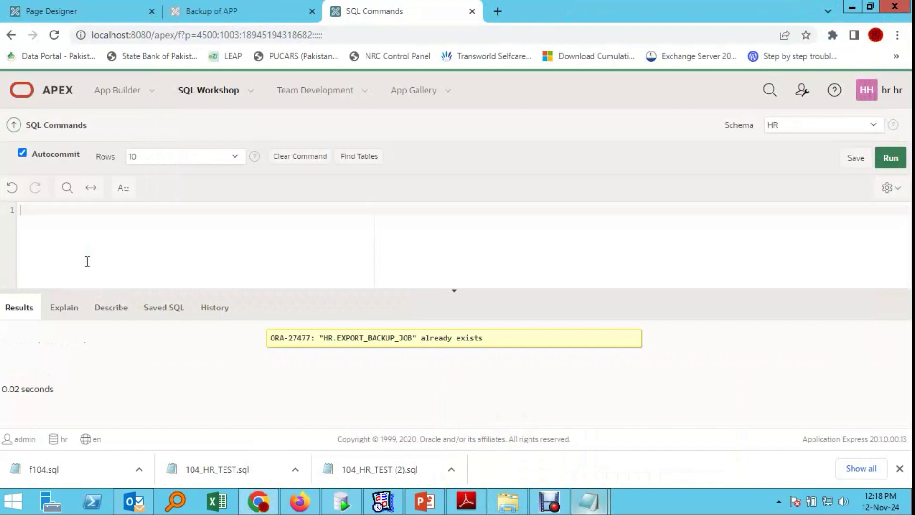
key(ctrl+v)
key(ctrl+a)
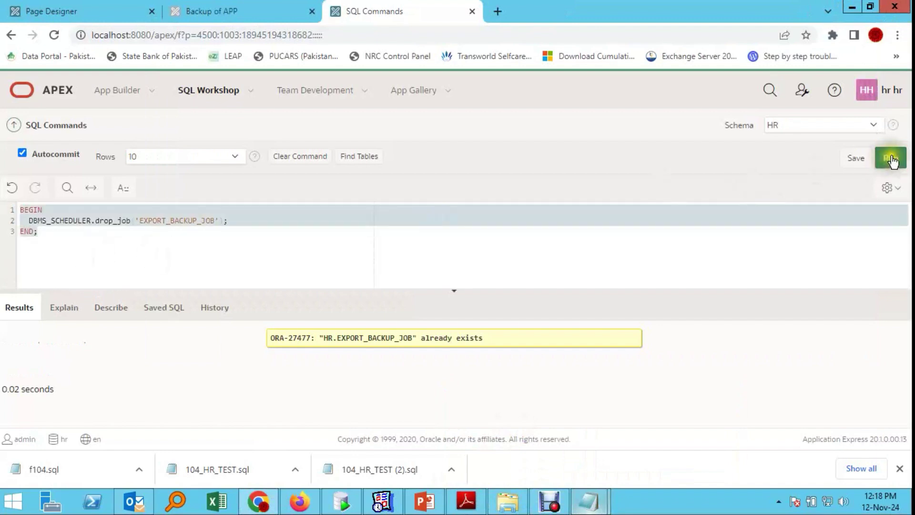
click(891, 158)
Step: Recopy the create_job block and run it again to recreate EXPORT_BACKUP_JOB, then return to PowerPoint
click(87, 233)
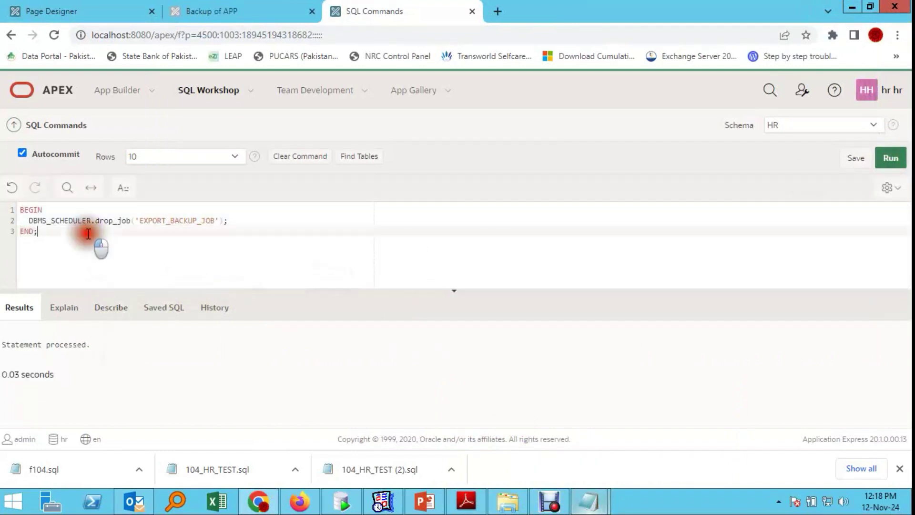
click(592, 502)
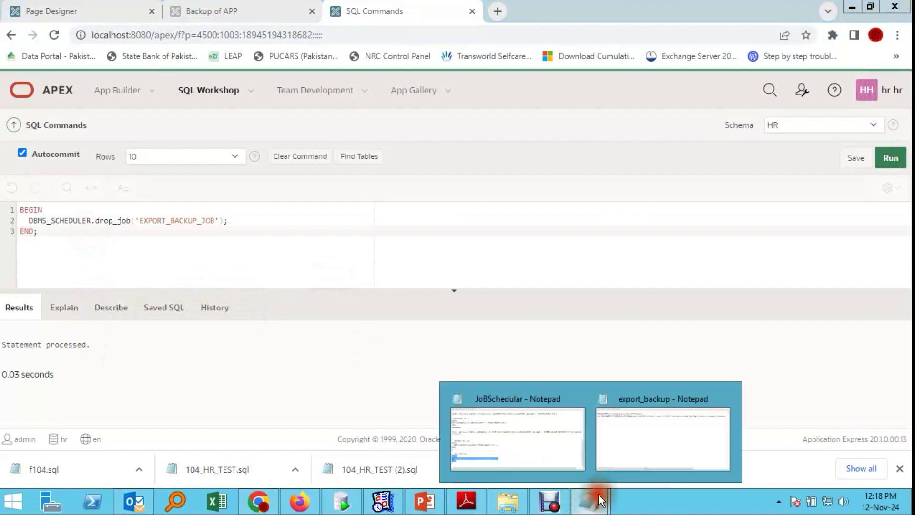
click(500, 416)
scroll(457, 270, up, 6)
scroll(457, 270, up, 4)
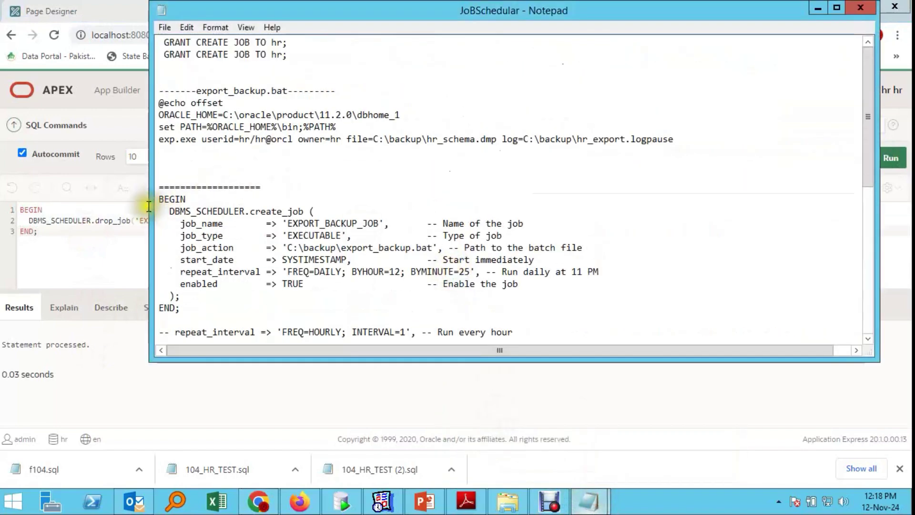
click(162, 199)
drag(162, 199, 217, 305)
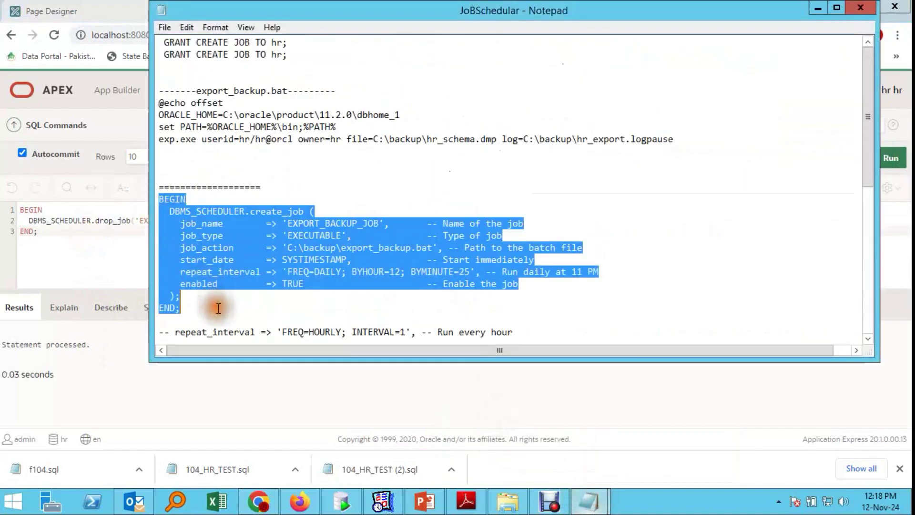
click(54, 253)
key(ctrl+a)
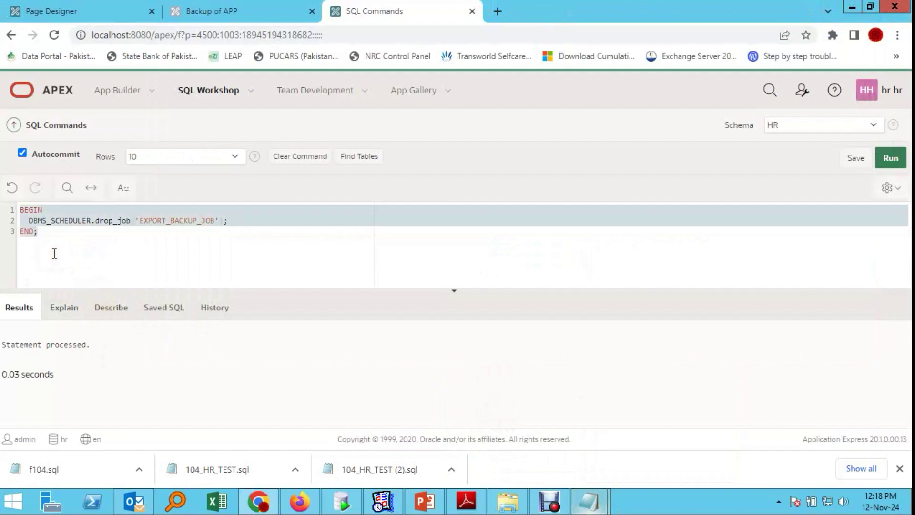
key(Delete)
key(ctrl+v)
click(890, 158)
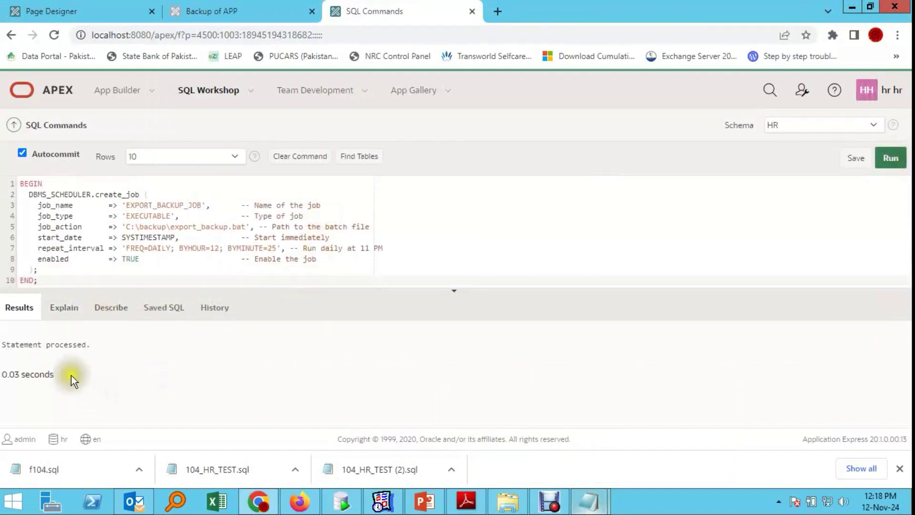
click(405, 401)
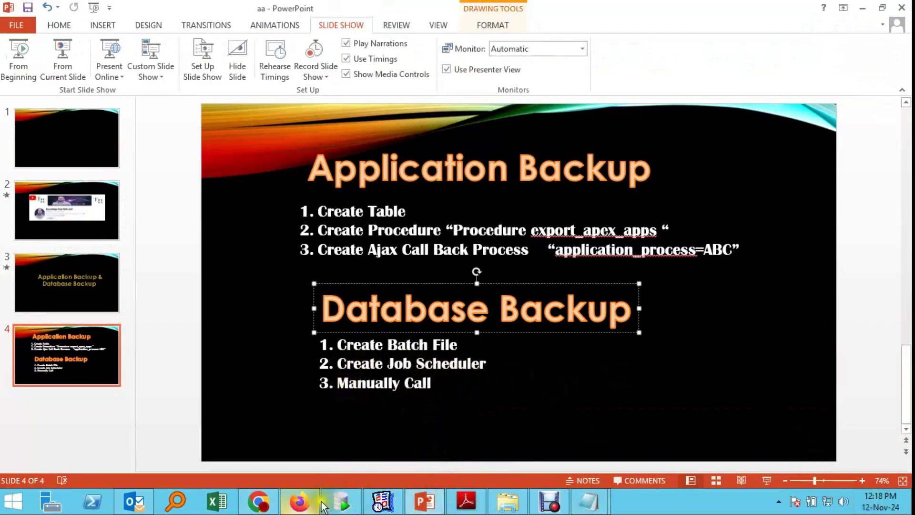
Step: Delete hr_schema.dmp from the C:\Backup folder
click(508, 501)
click(249, 114)
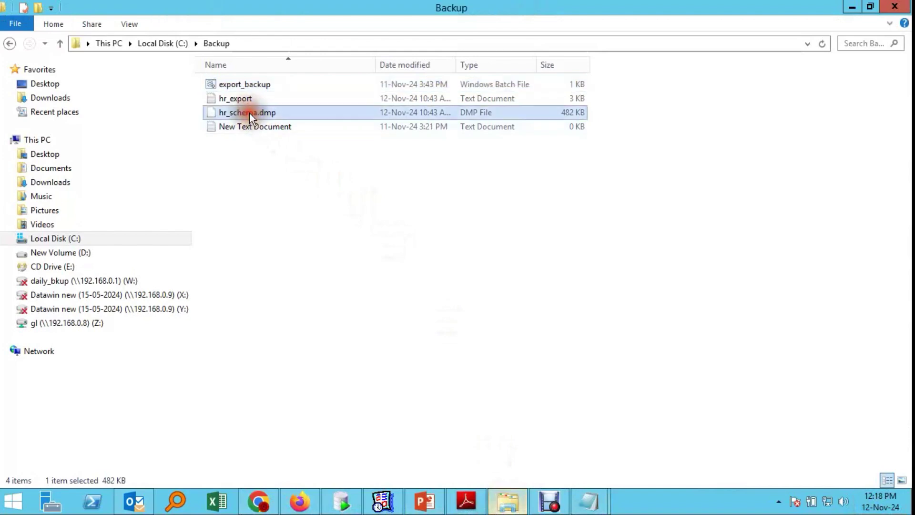
key(Delete)
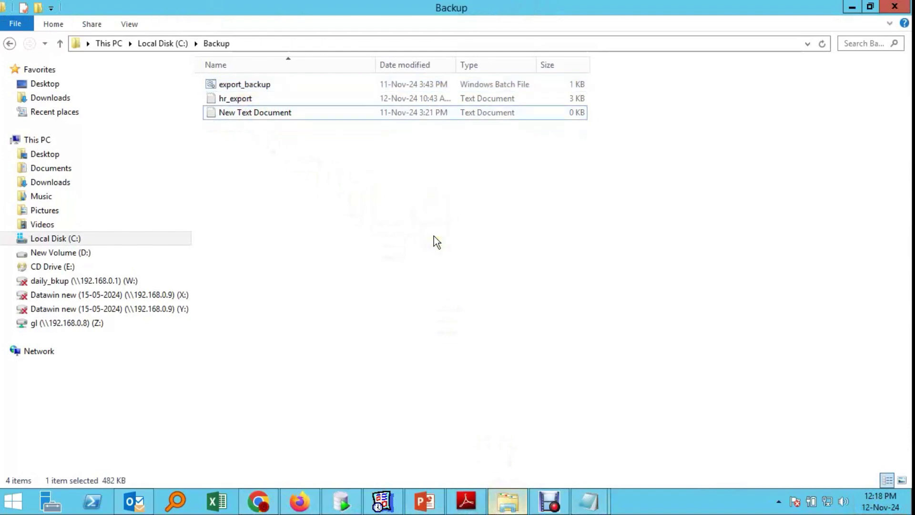
Step: Minimize the Backup folder window and bring the JoBSchedular notes to the front
click(400, 232)
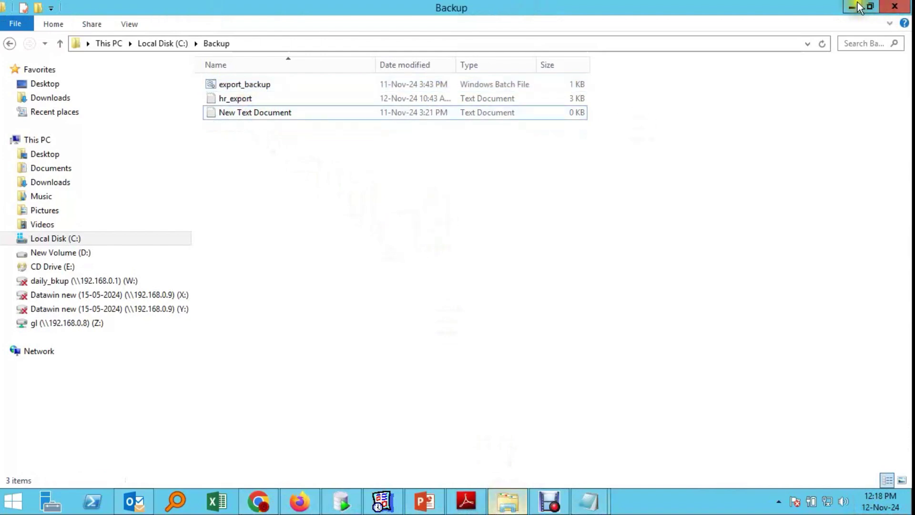
mouse_move(860, 9)
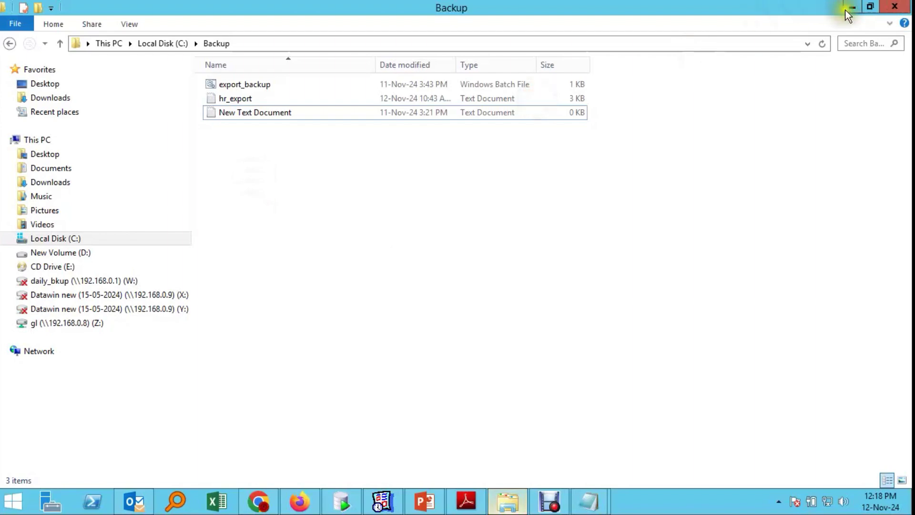
click(855, 7)
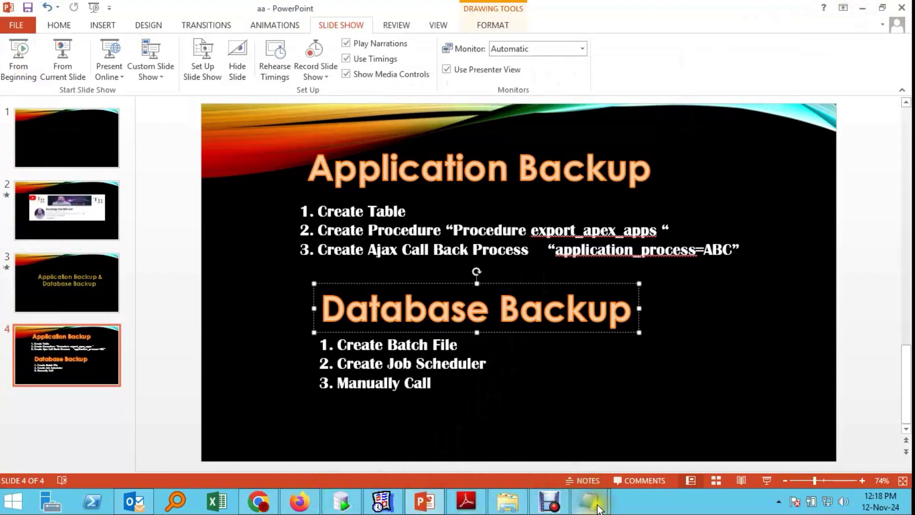
mouse_move(599, 509)
click(517, 439)
scroll(345, 253, down, 7)
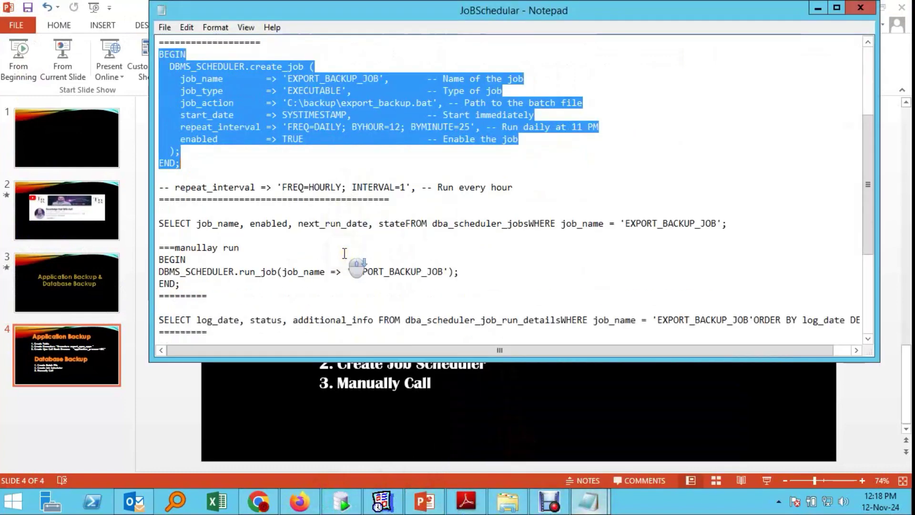
Step: Select the manual-run BEGIN…END block calling run_job for EXPORT_BACKUP_JOB and go back to APEX
scroll(345, 253, down, 4)
scroll(345, 254, down, 1)
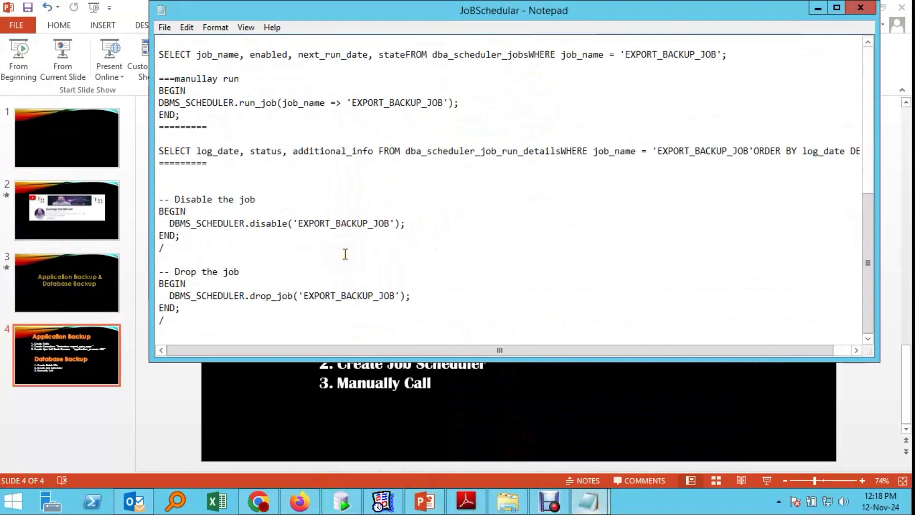
scroll(290, 256, up, 3)
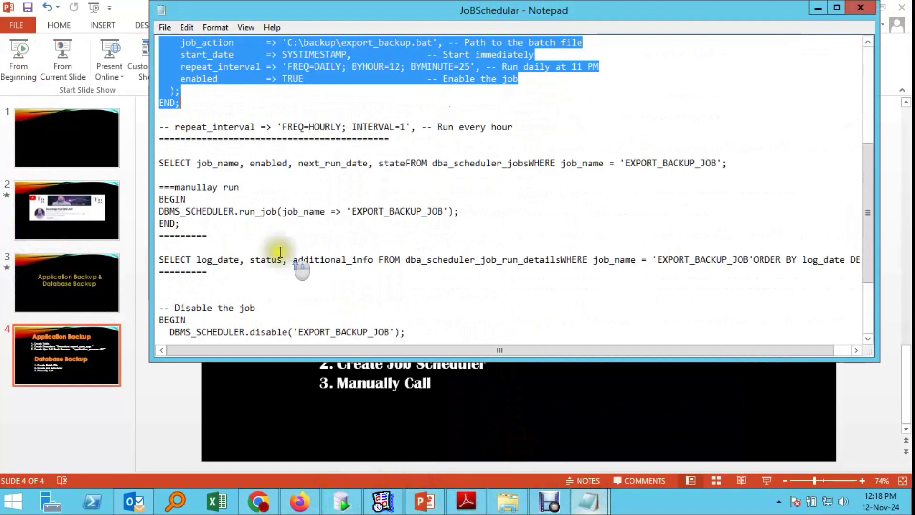
drag(164, 195, 484, 231)
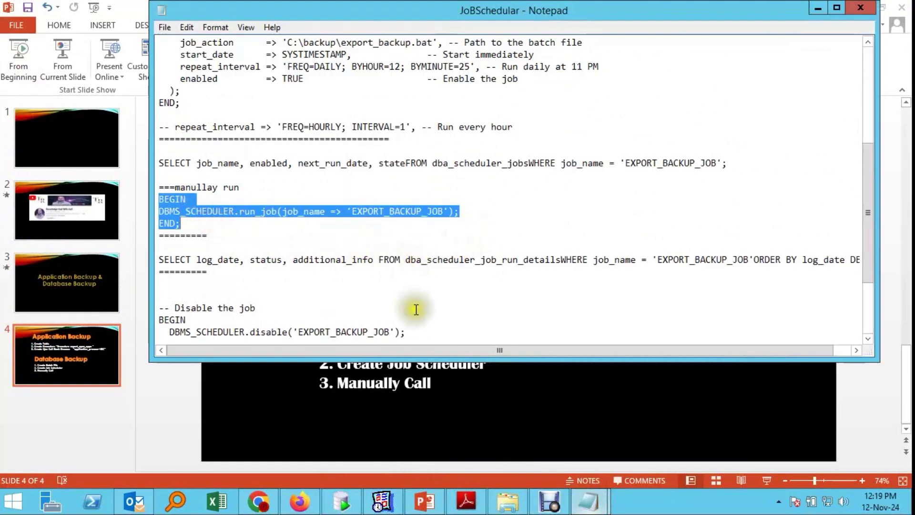
click(269, 501)
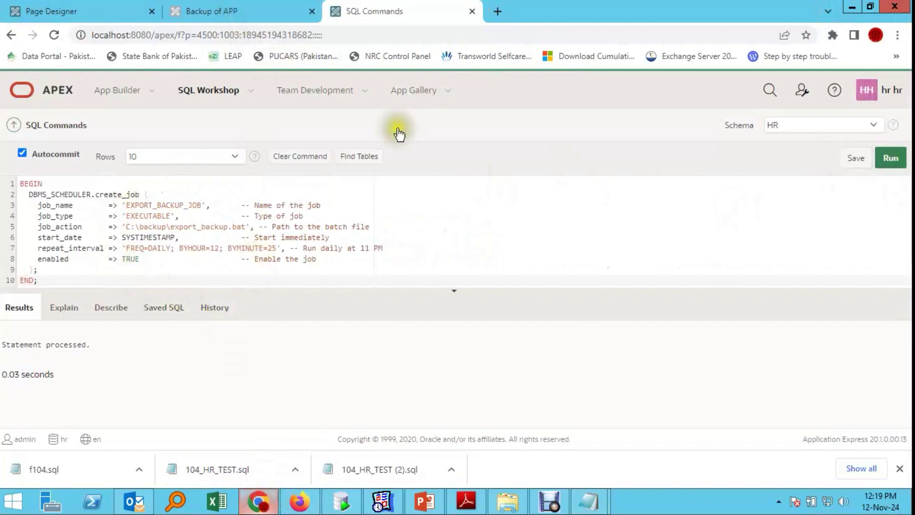
Step: In Page Designer's page 27 Rendering tree, create region button DB_BACKUP with label 'Db Backup'
click(218, 6)
click(92, 9)
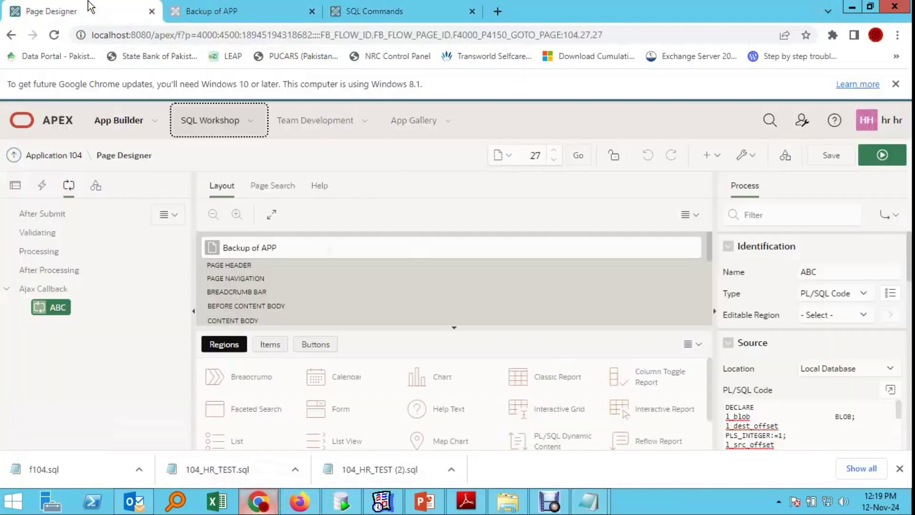
click(42, 185)
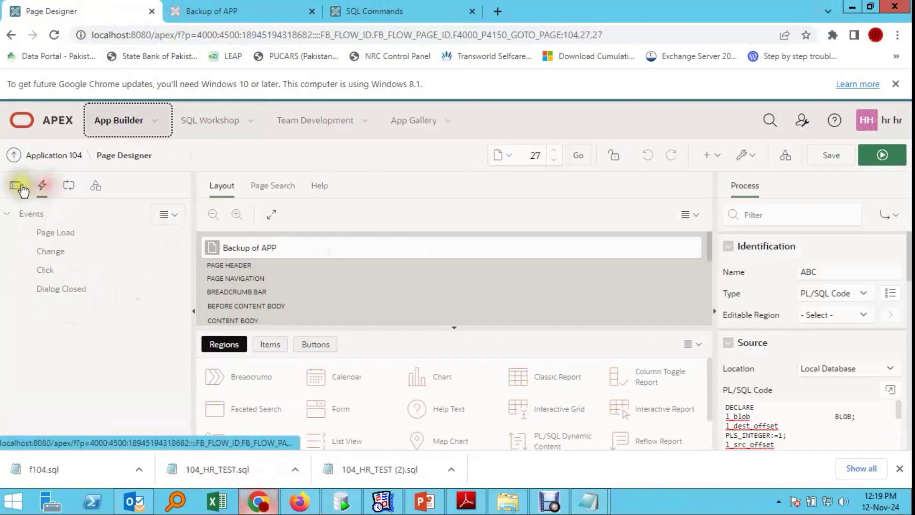
click(16, 186)
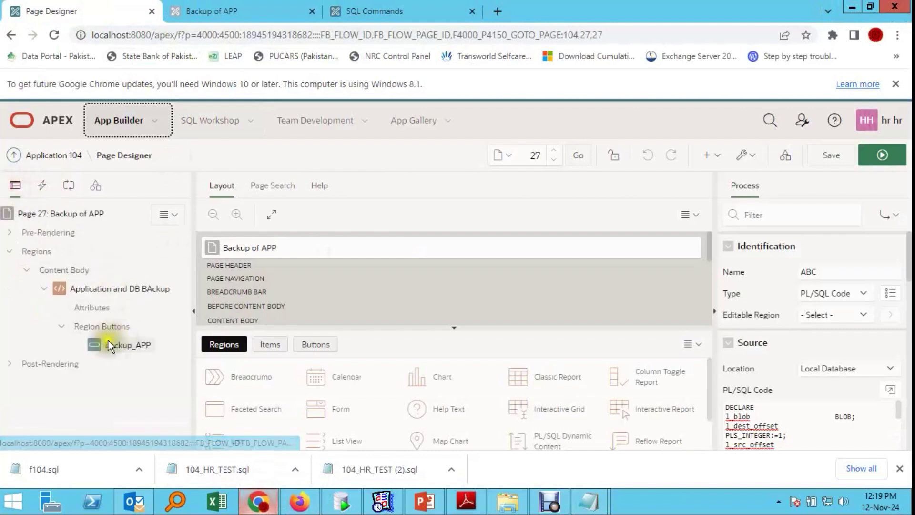
right_click(91, 325)
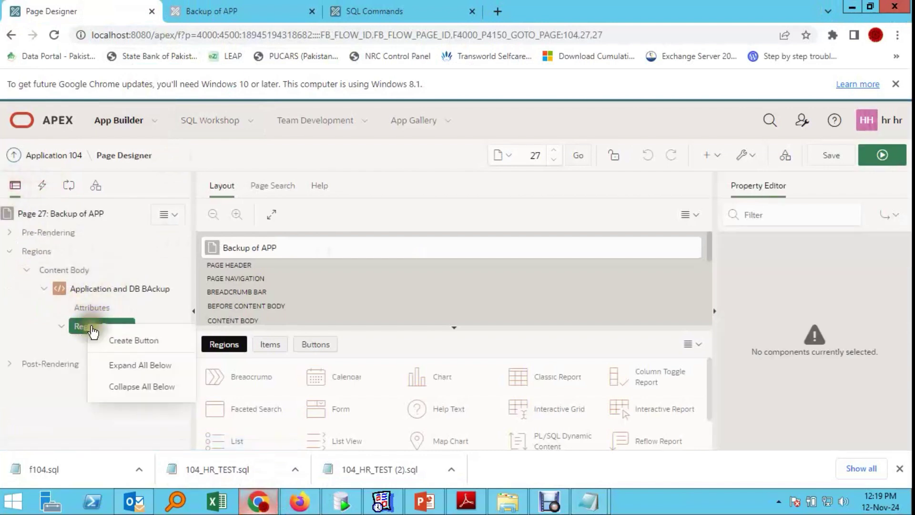
click(139, 351)
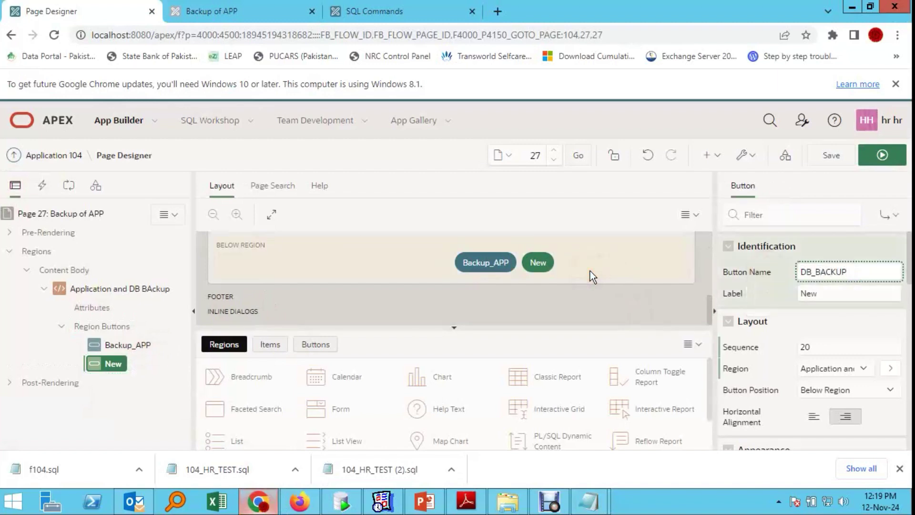
double_click(838, 298)
text(Db Backup)
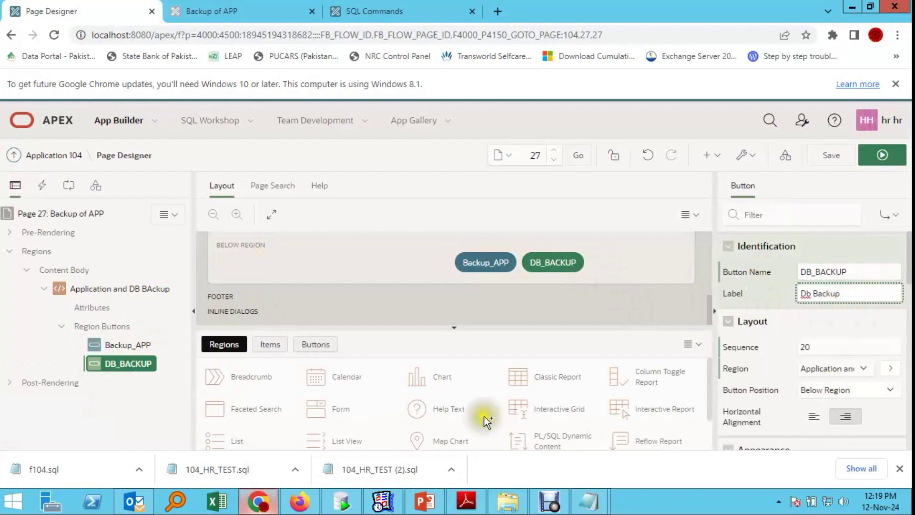
right_click(125, 365)
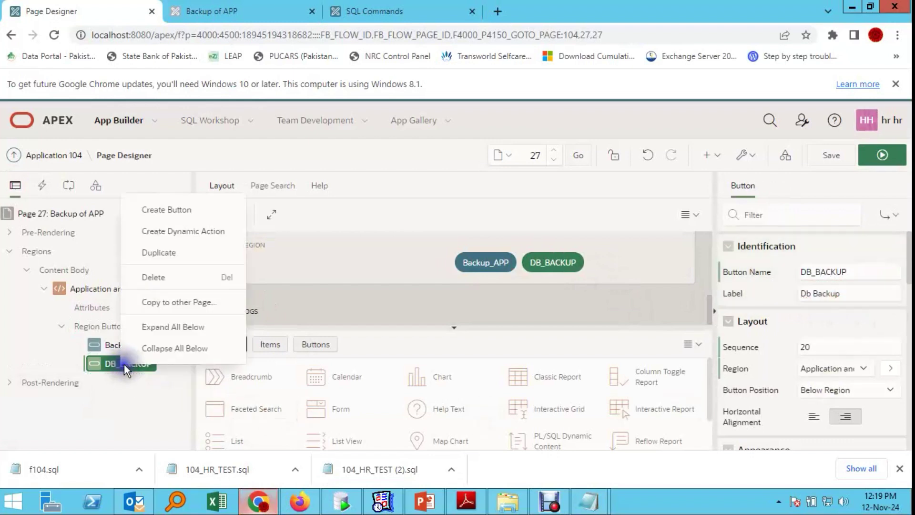
Step: Add a dynamic action to DB_BACKUP whose true action executes the pasted run_job PL/SQL block
click(204, 233)
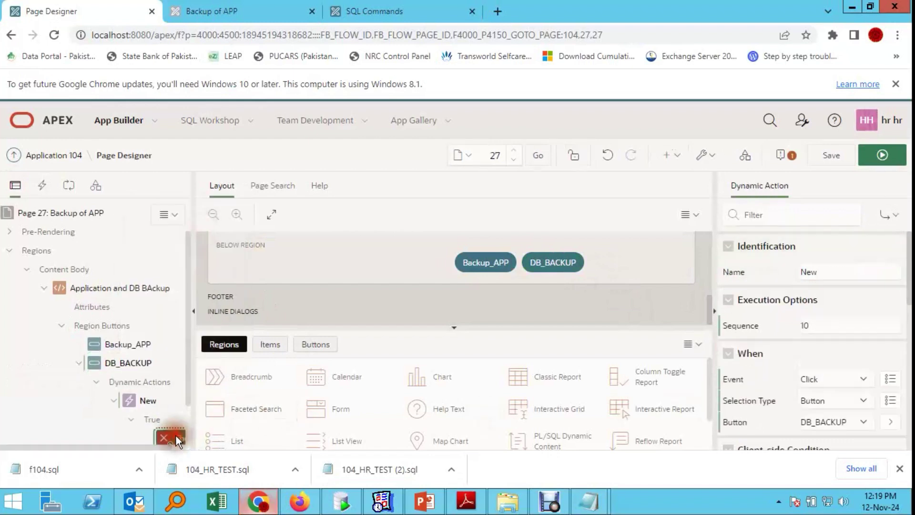
click(175, 436)
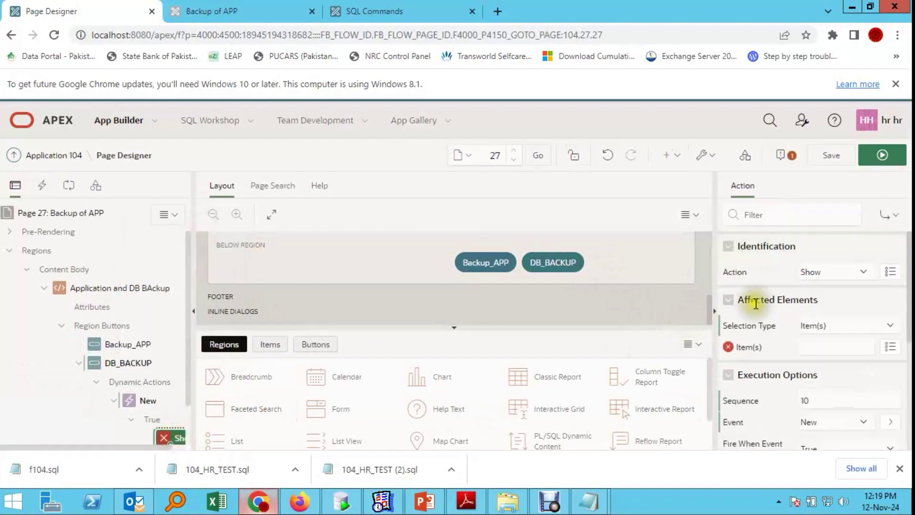
click(852, 273)
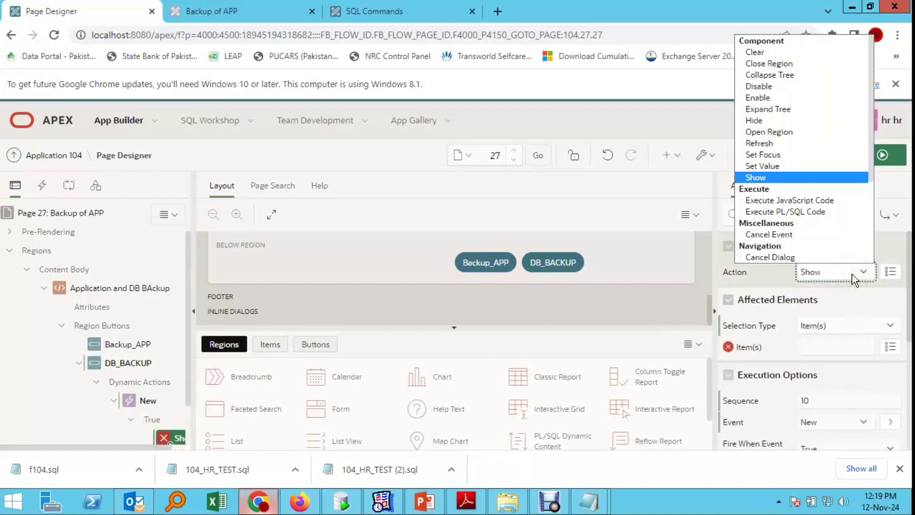
click(809, 213)
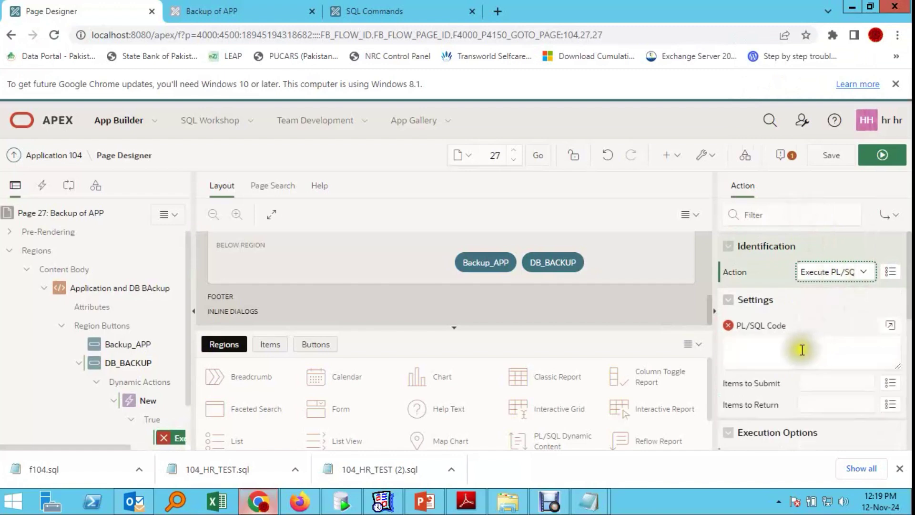
click(801, 355)
key(ctrl+v)
click(143, 401)
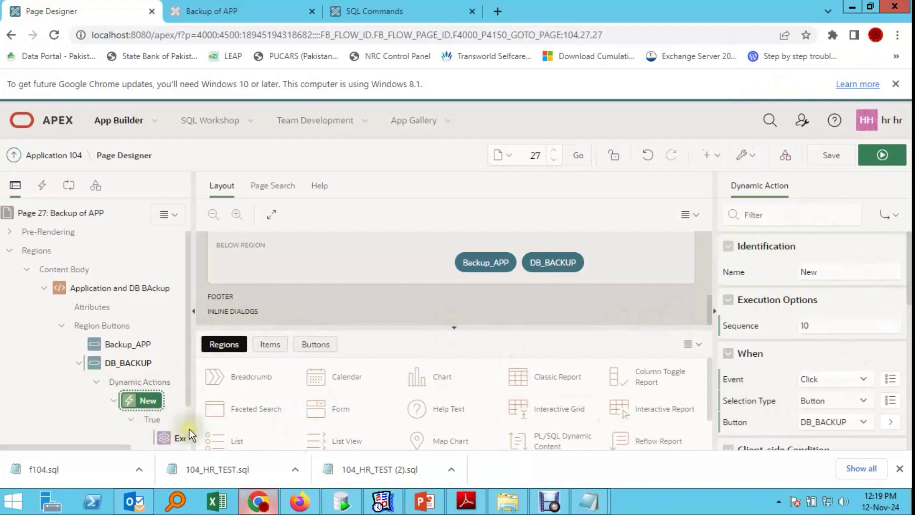
Step: Validate the run_job PL/SQL code in the code editor, accept it, and save the page
click(172, 438)
click(891, 329)
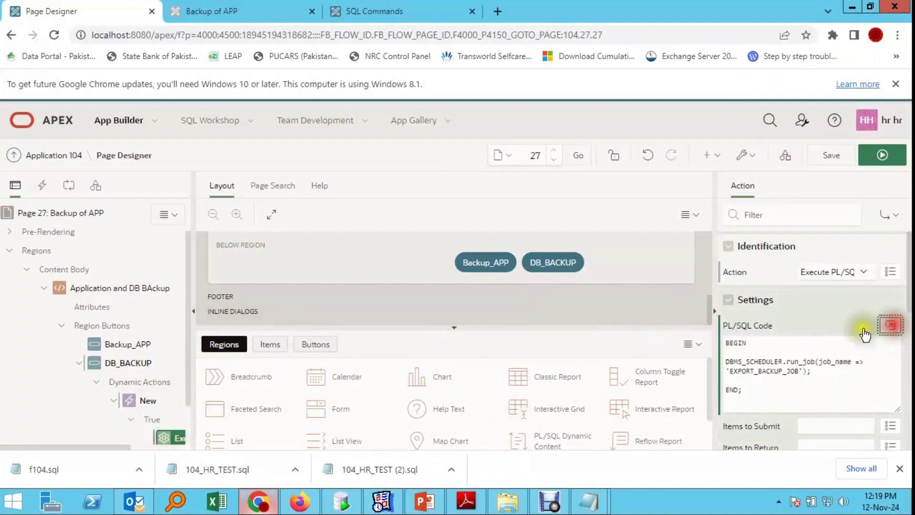
drag(208, 224, 168, 181)
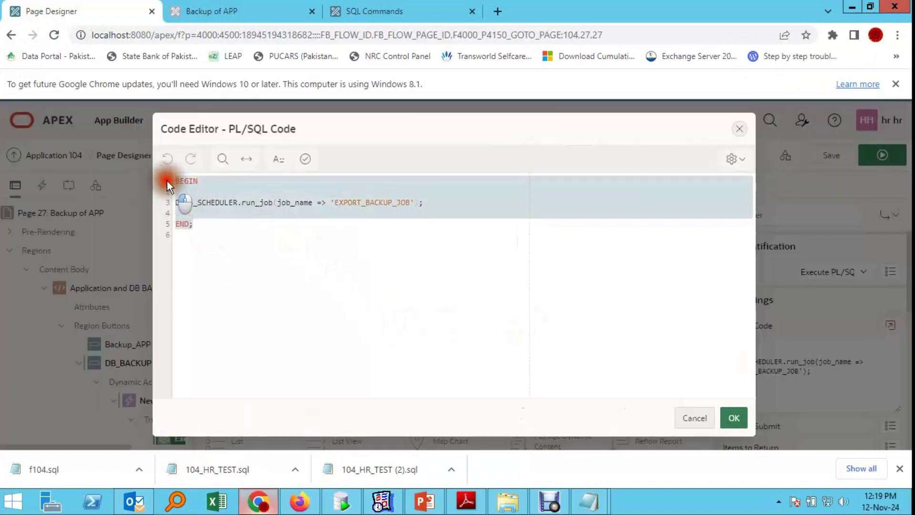
click(245, 229)
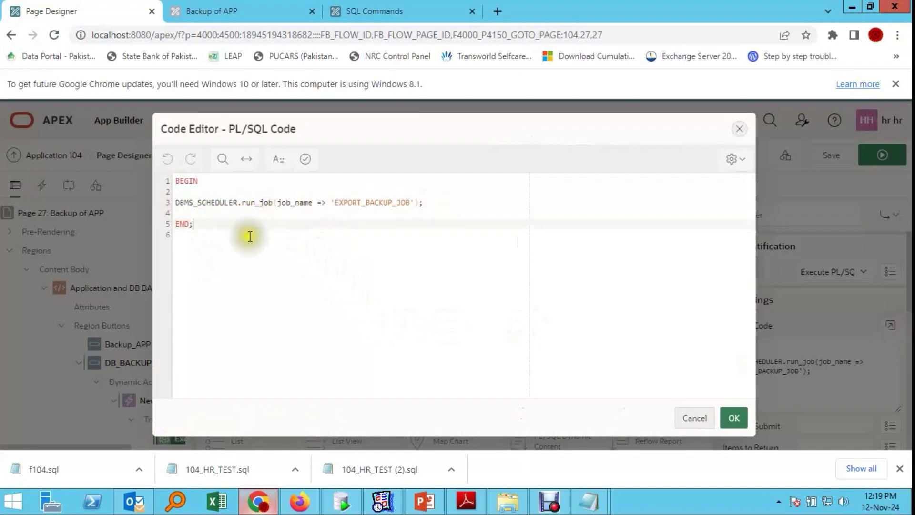
drag(198, 224, 176, 186)
click(296, 244)
click(310, 160)
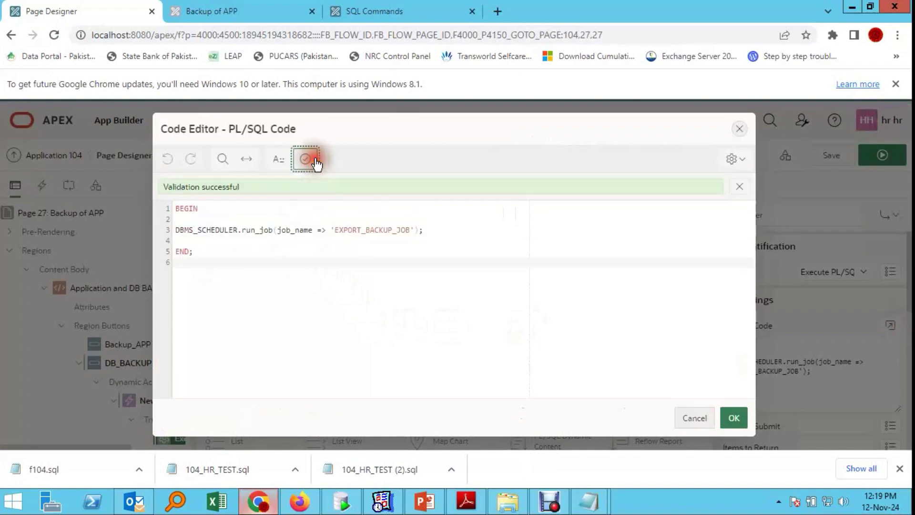
click(733, 418)
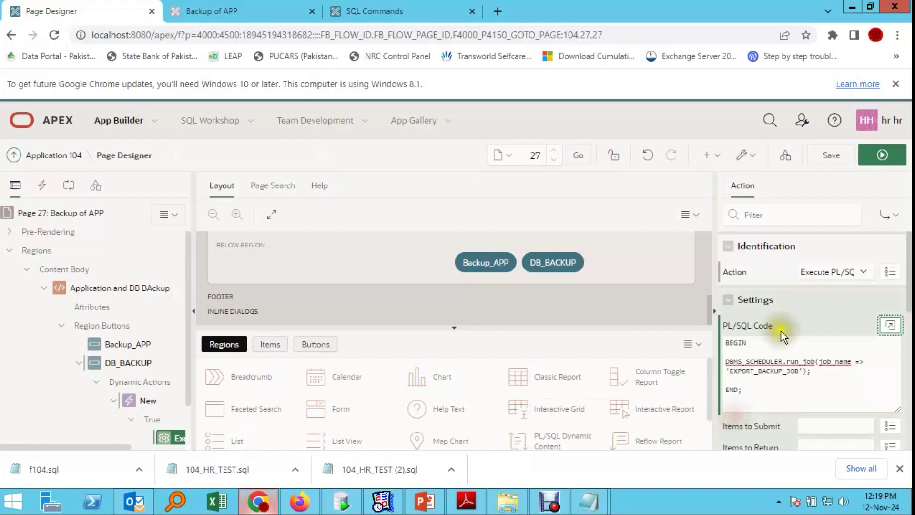
click(832, 156)
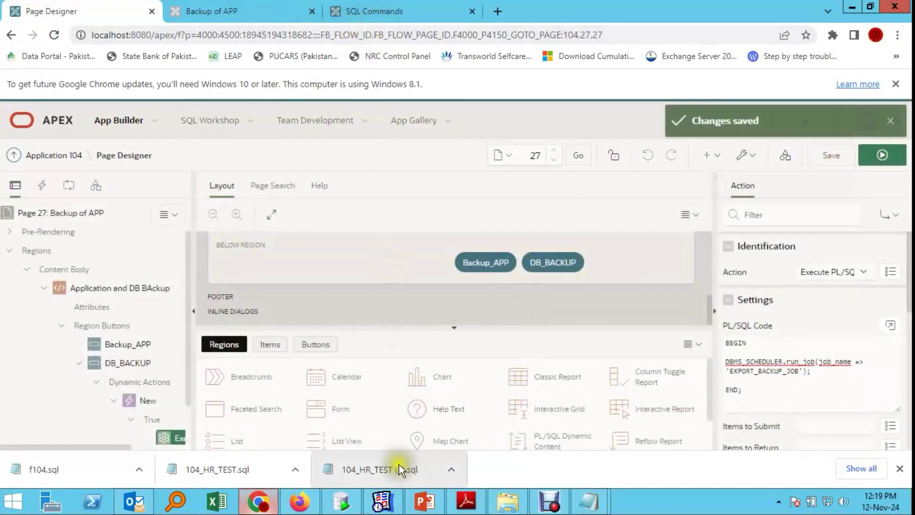
click(606, 505)
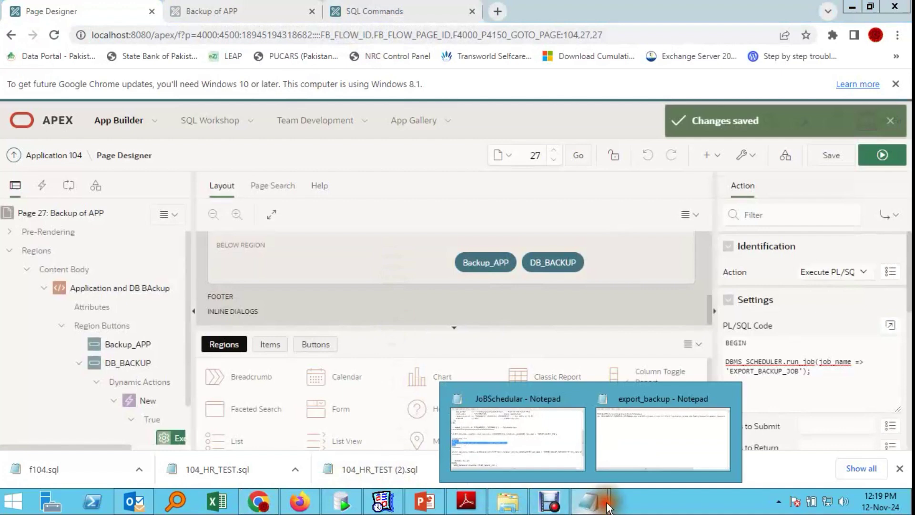
Step: Select the dba_scheduler_jobs status query for EXPORT_BACKUP_JOB in the notes and switch to SQL Developer
click(514, 430)
scroll(439, 249, down, 2)
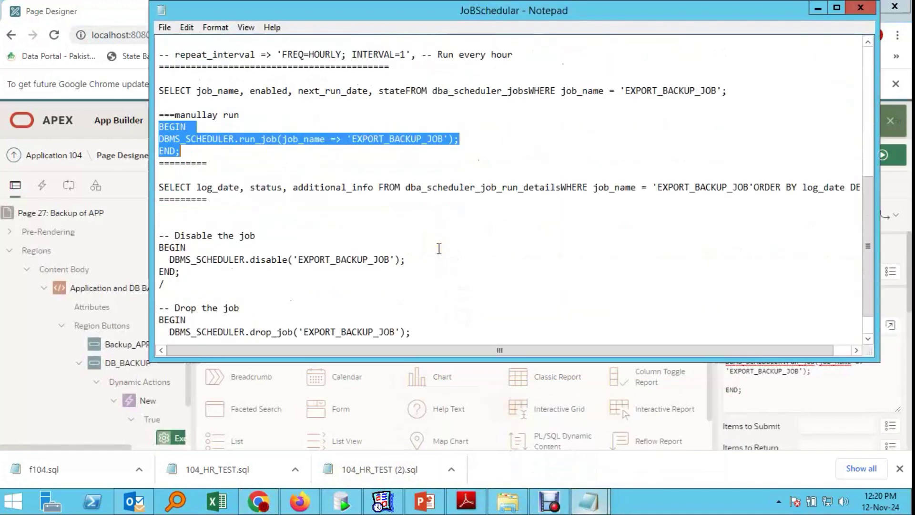
scroll(439, 248, up, 2)
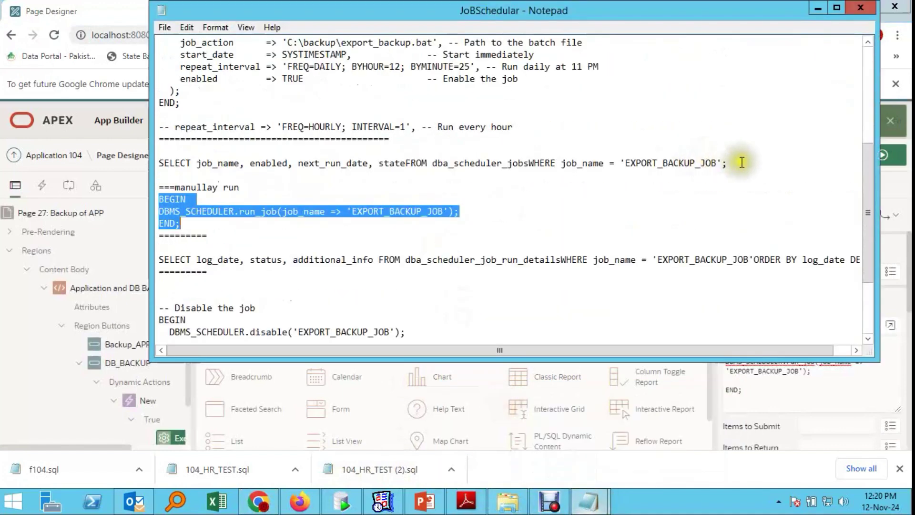
drag(739, 162, 159, 162)
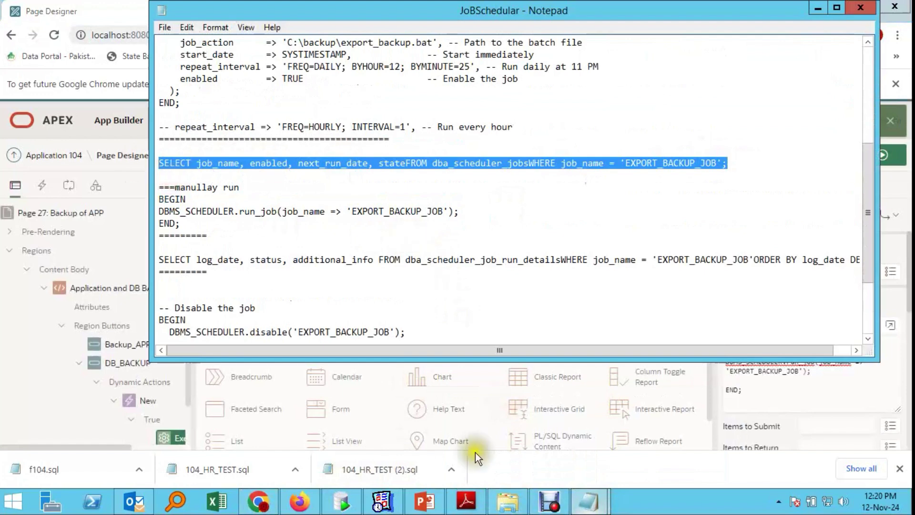
click(343, 506)
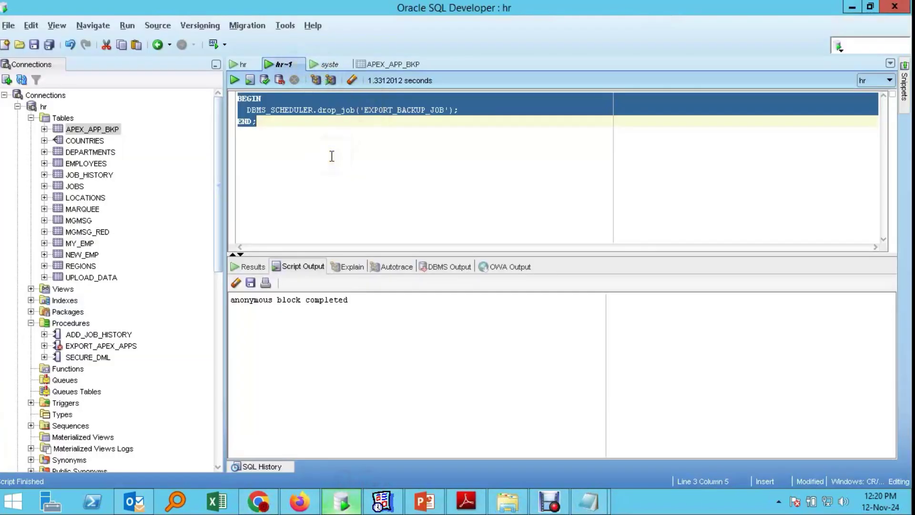
Step: Replace the drop_job block with the job status query, run it, and dismiss the table-not-found error
key(Delete)
text(SELECT job_name, enabled, next_run_date, state FROM dba_scheduler_jobs WHERE job_name = 'EXPORT_BACKUP_JOB';)
key(ctrl+a)
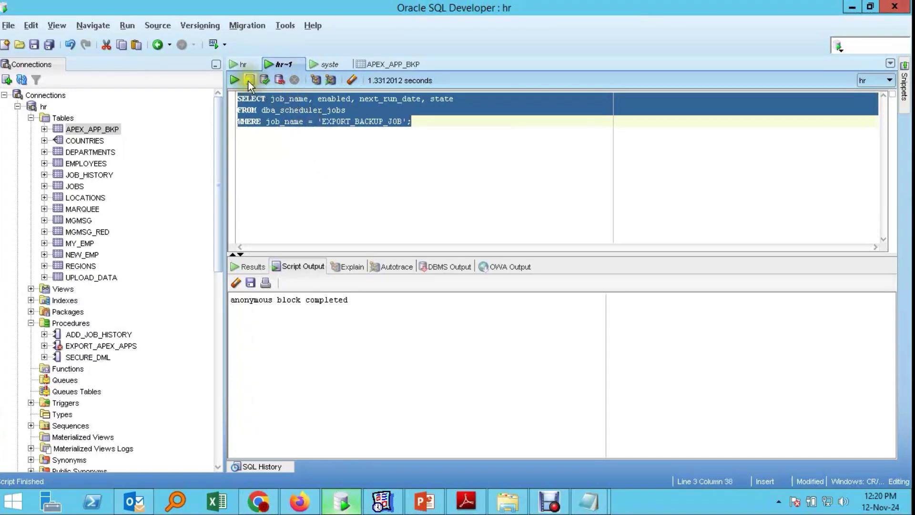
click(248, 80)
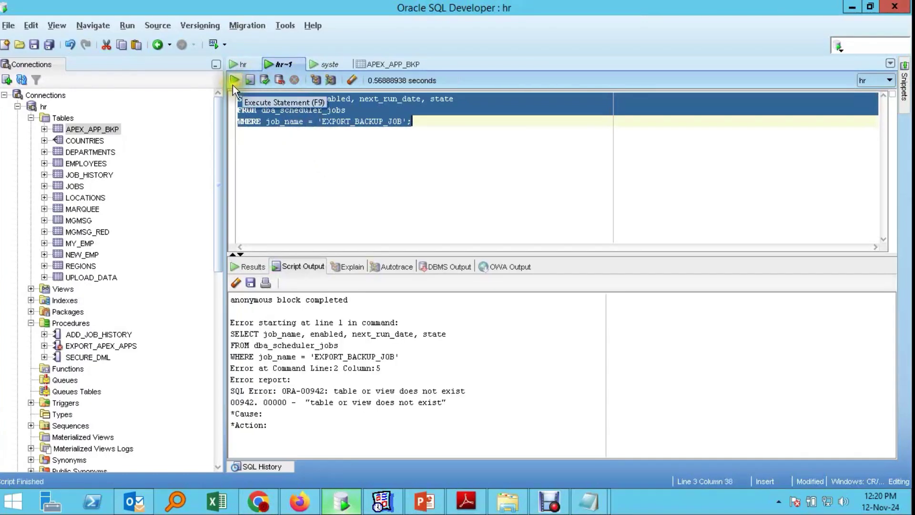
click(234, 84)
click(555, 240)
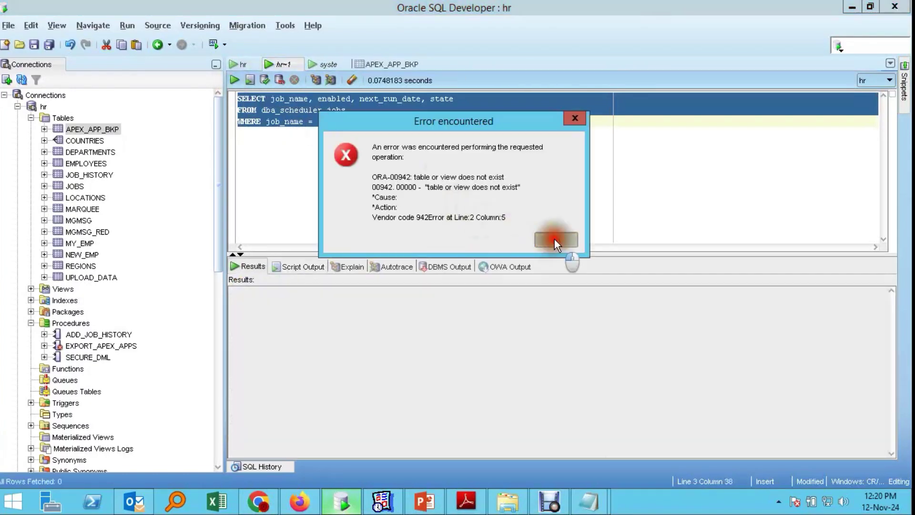
Step: Collapse the hr connection, expand the syste connection's Tables, and open the syste worksheet
click(32, 118)
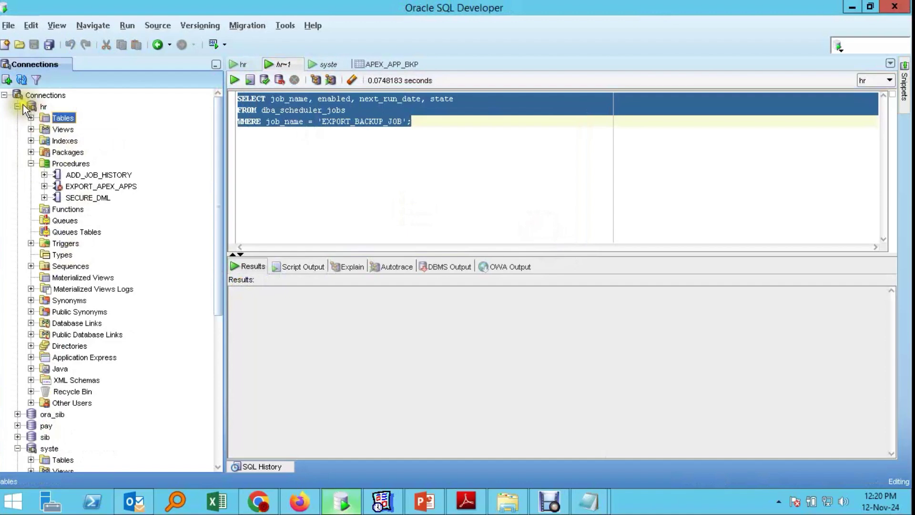
click(23, 105)
click(61, 167)
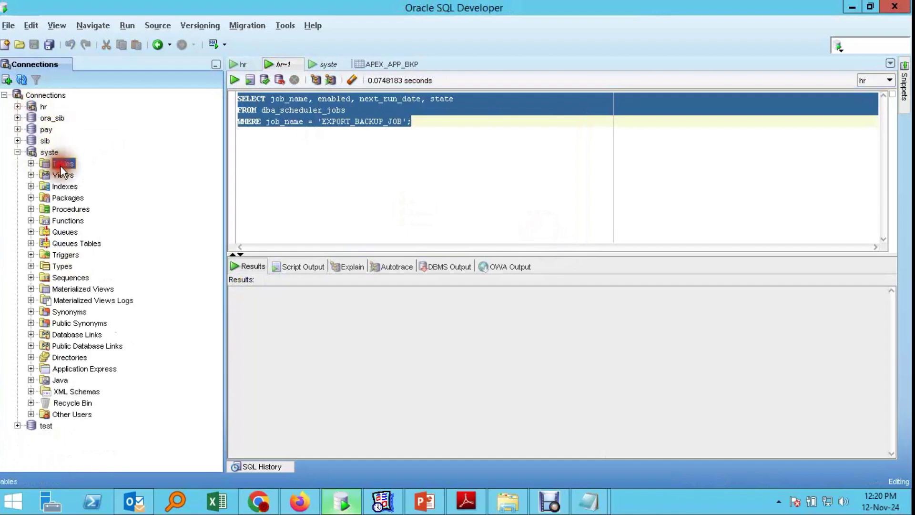
double_click(49, 163)
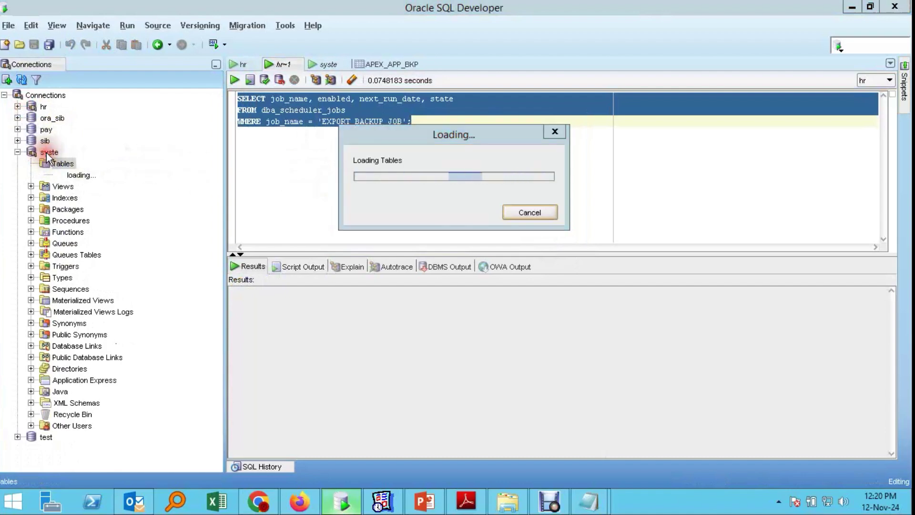
click(347, 159)
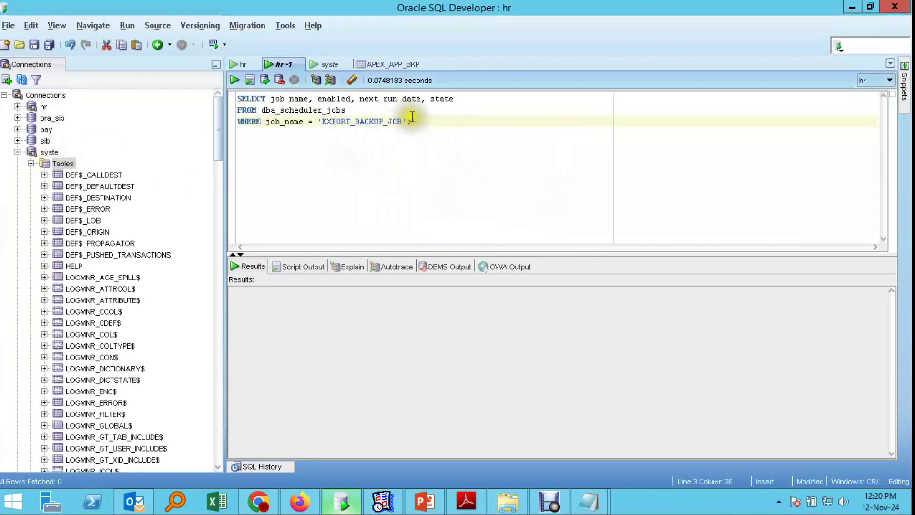
click(329, 65)
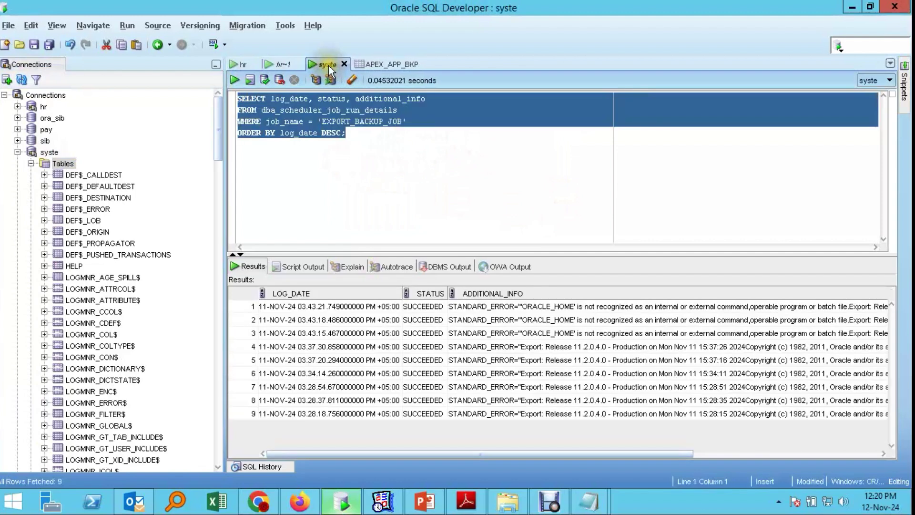
Step: Run the run-details query and inspect the oldest run's ADDITIONAL_INFO and newest run's log date
click(250, 80)
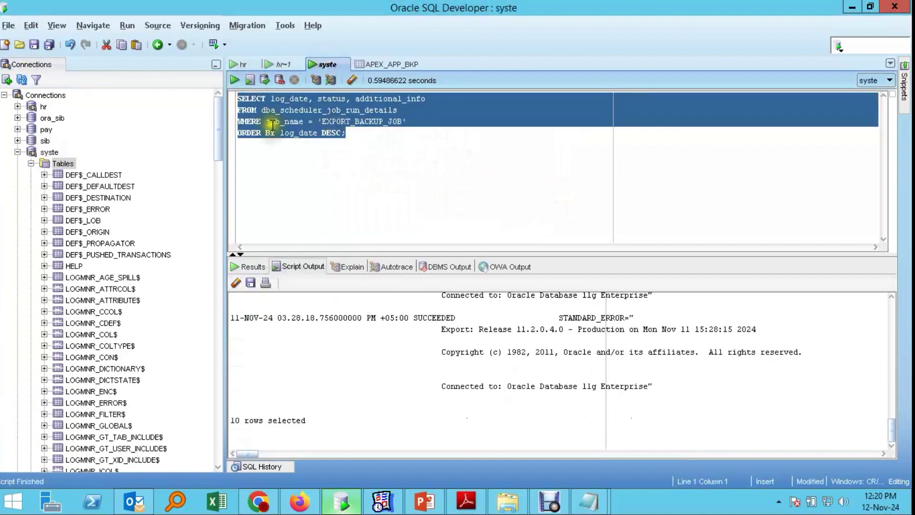
click(234, 81)
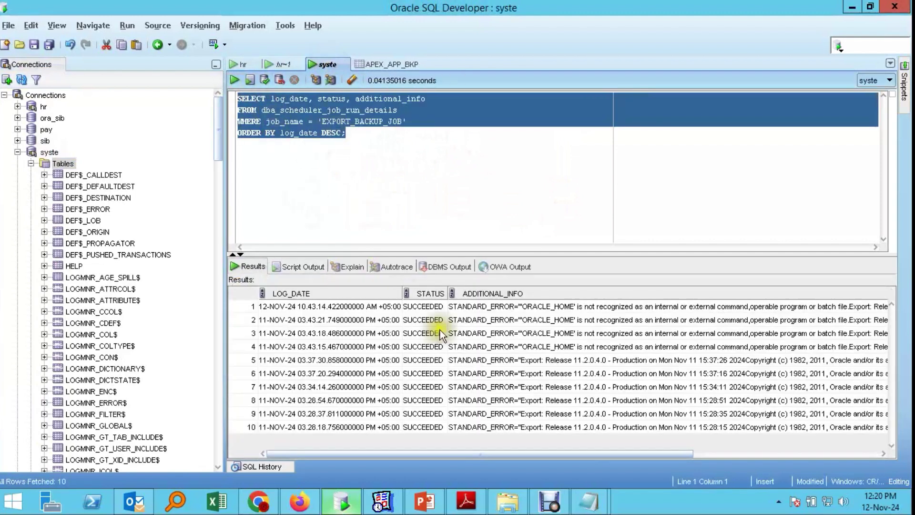
click(457, 427)
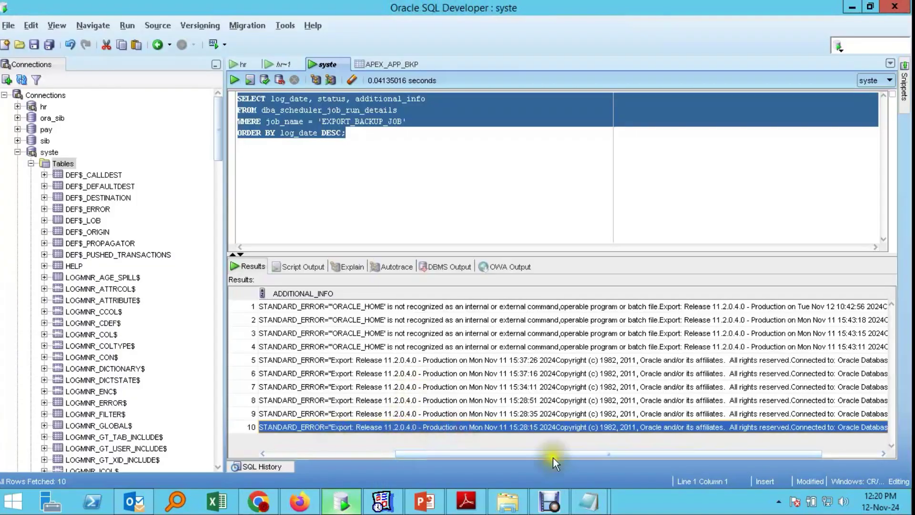
drag(586, 455, 335, 447)
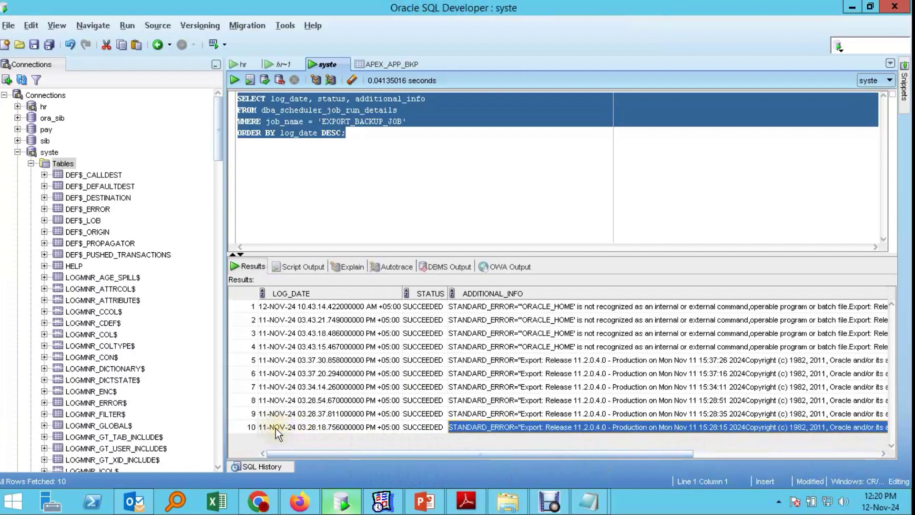
click(332, 309)
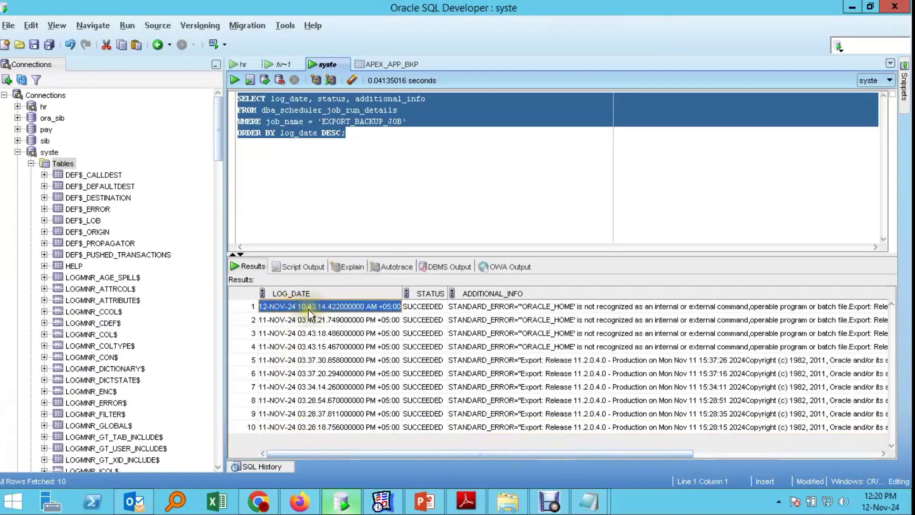
Step: Rerun the run-history query repeatedly until it lists 10 runs, then bring up C:\Backup
click(239, 79)
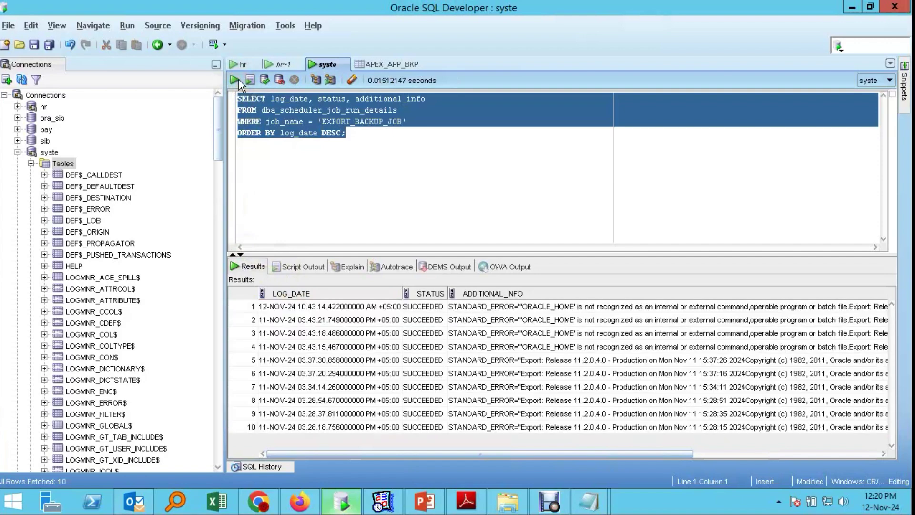
click(239, 79)
click(239, 79)
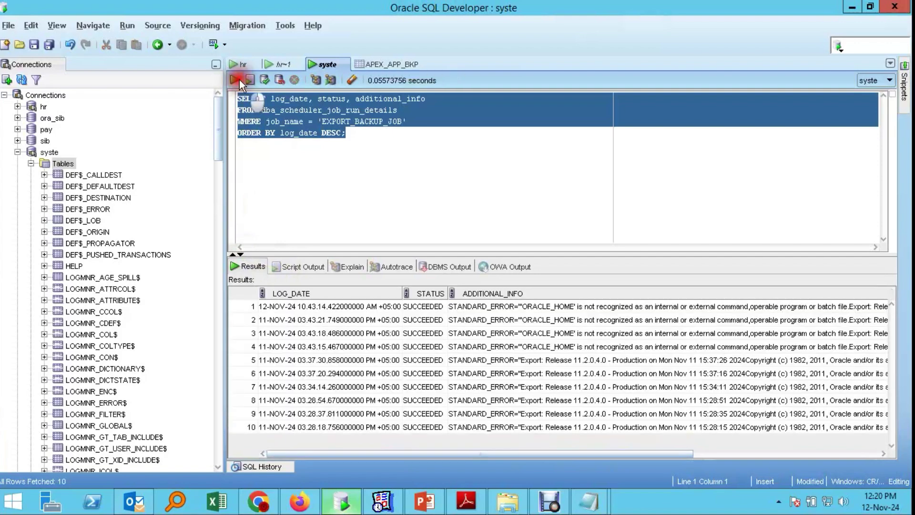
click(239, 79)
click(239, 79)
click(239, 79)
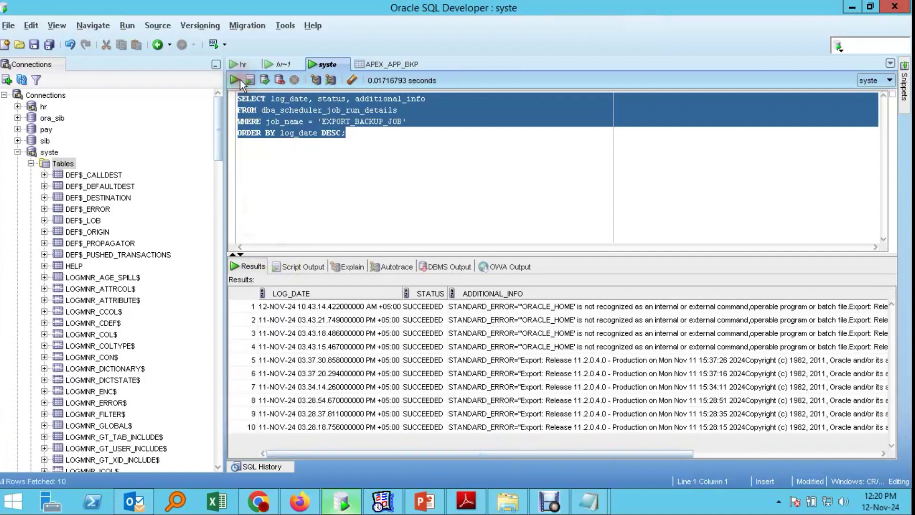
click(240, 79)
click(239, 79)
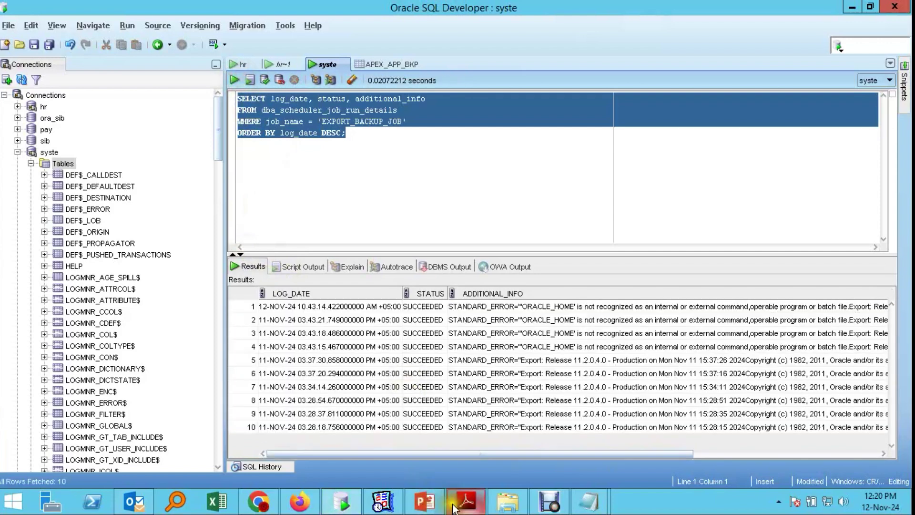
click(508, 501)
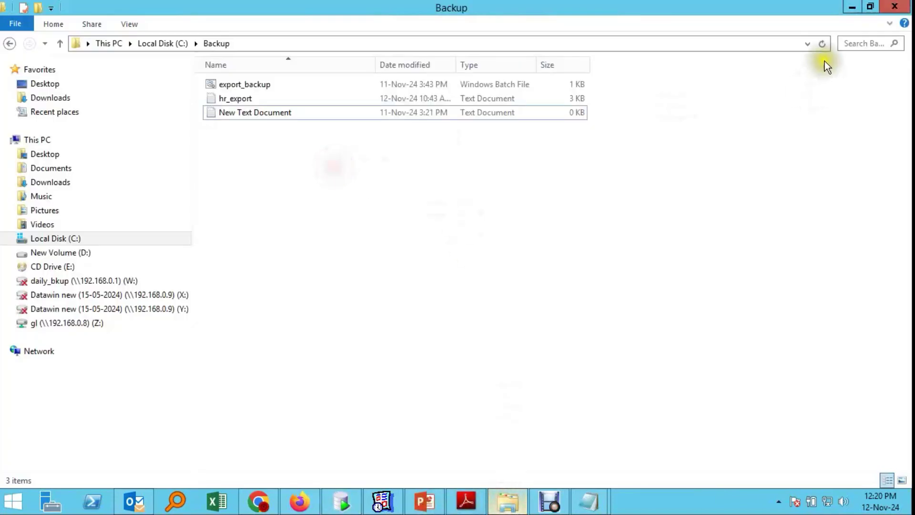
Step: Refresh the C:\Backup listing and go back to APEX's SQL Commands page
click(823, 44)
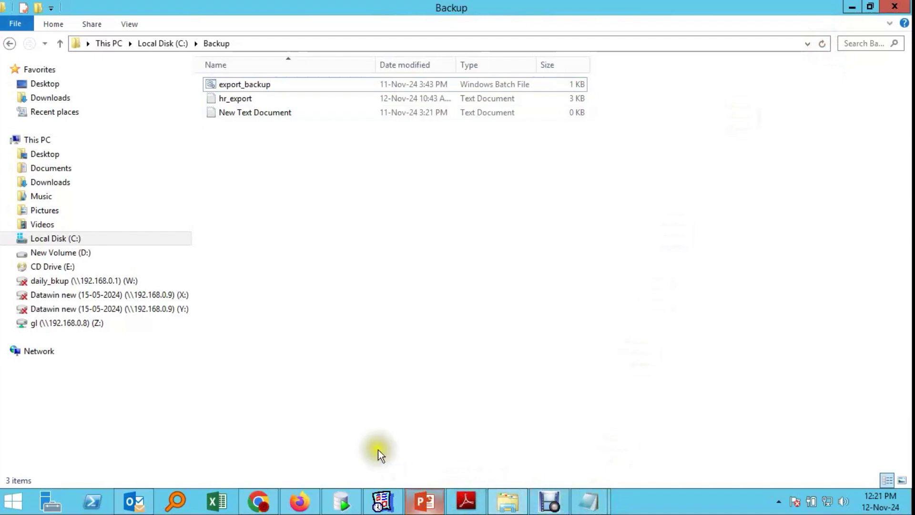
click(259, 502)
click(193, 19)
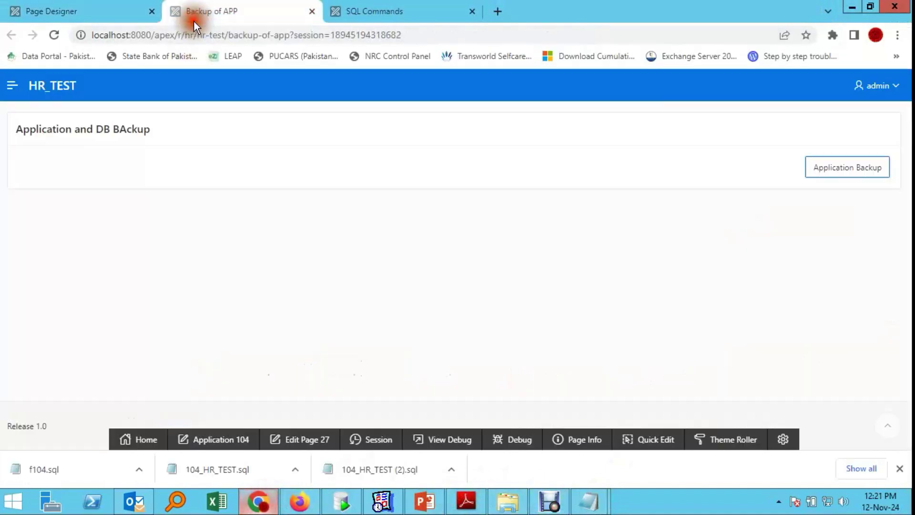
click(405, 18)
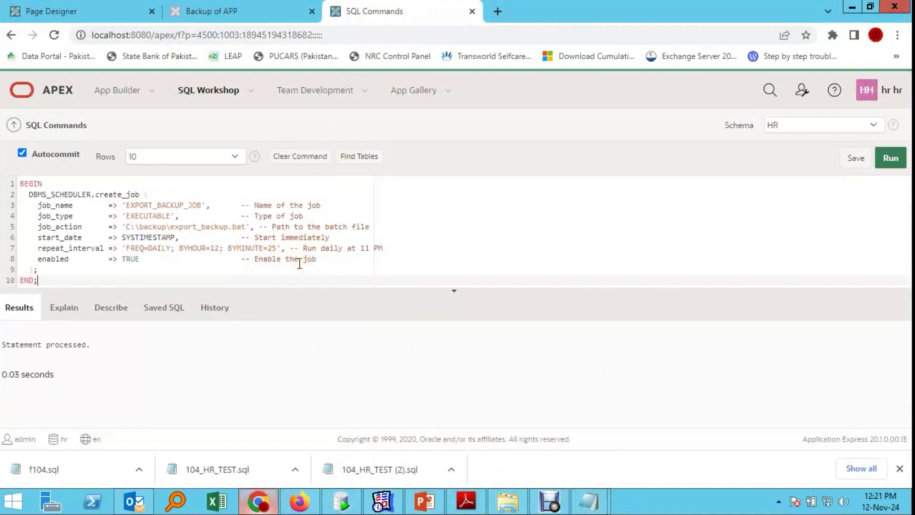
click(549, 504)
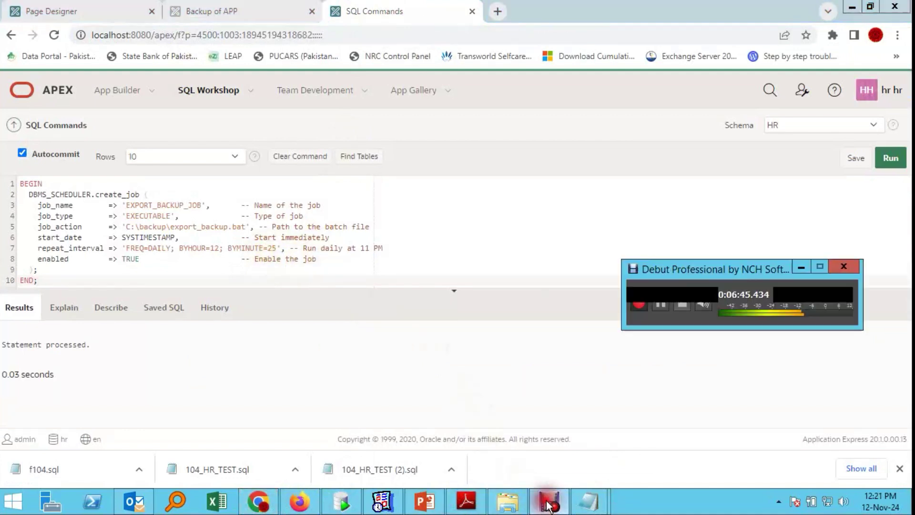
click(664, 304)
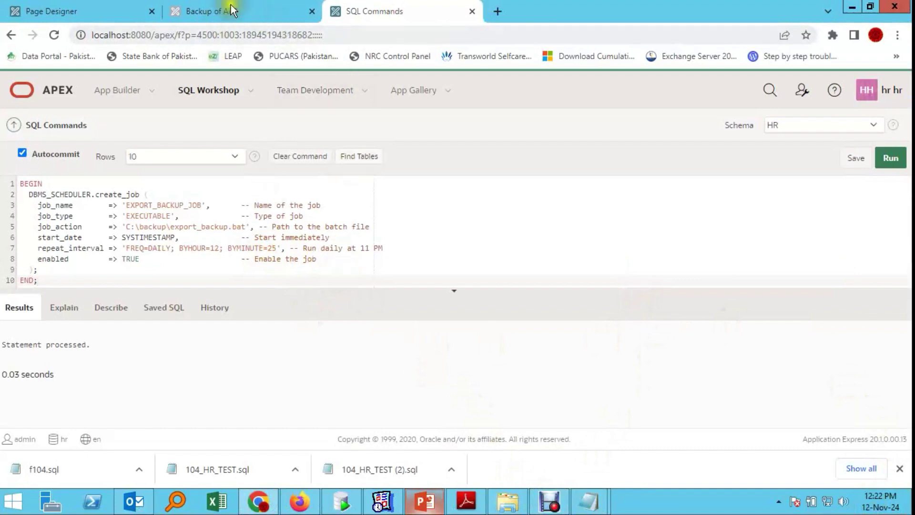
Step: Save page 27 in Page Designer
click(76, 7)
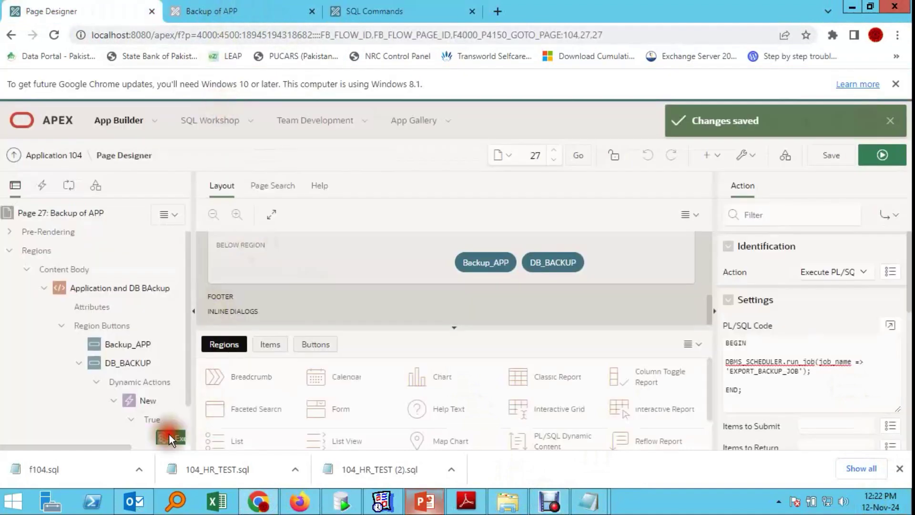
click(748, 396)
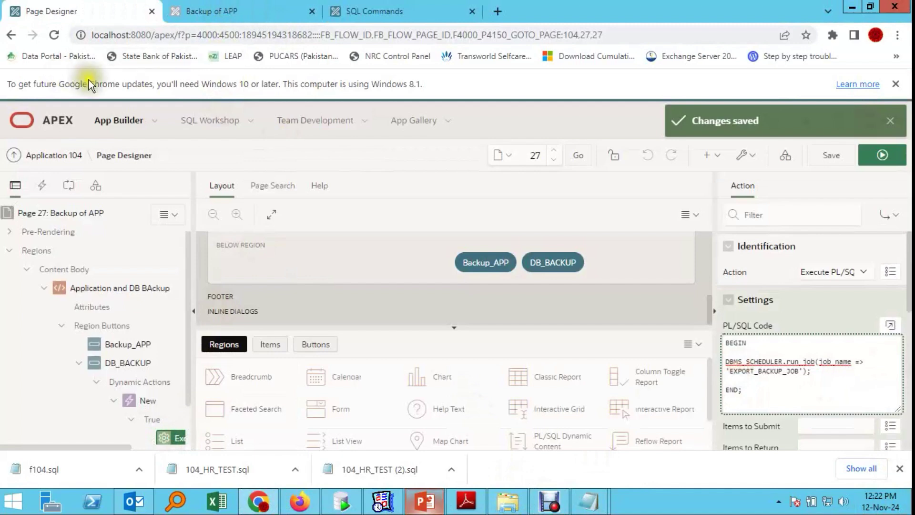
click(827, 158)
Step: Run page 27 and click Db Backup to start the EXPORT_BACKUP_JOB backup
click(882, 155)
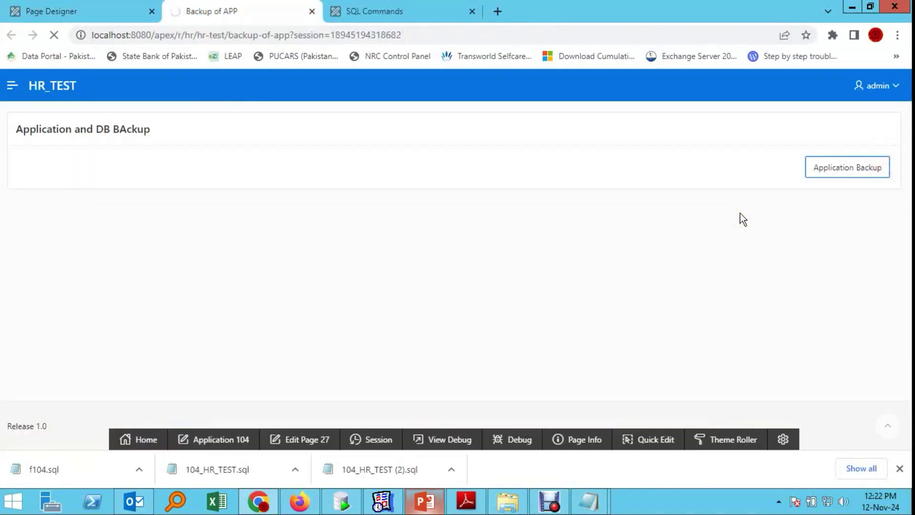
click(90, 10)
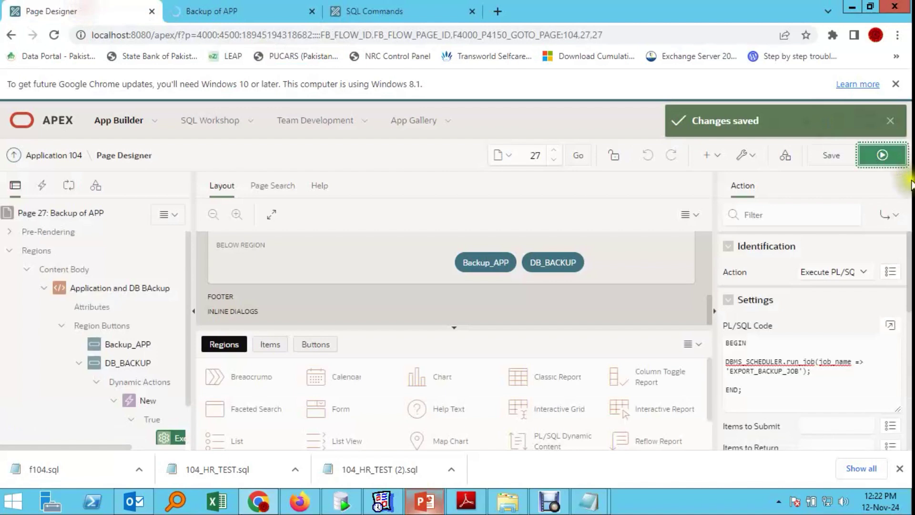
click(891, 162)
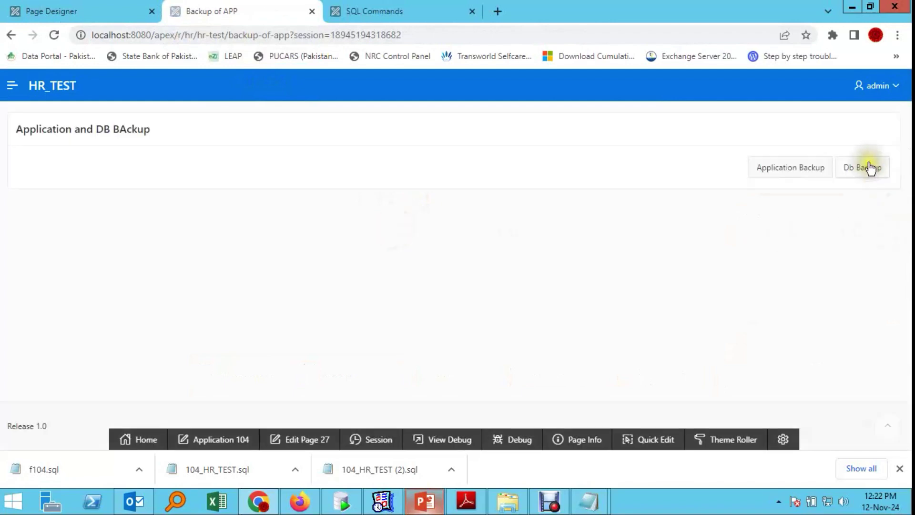
click(868, 167)
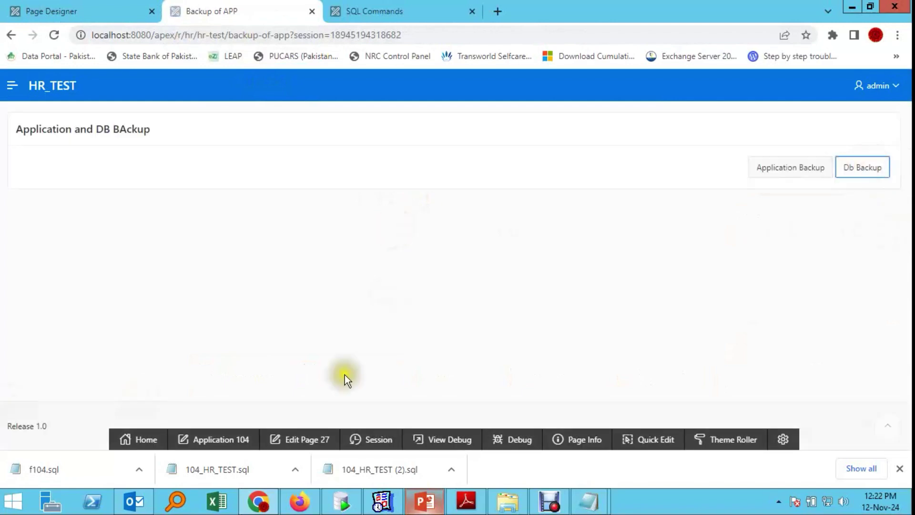
click(508, 502)
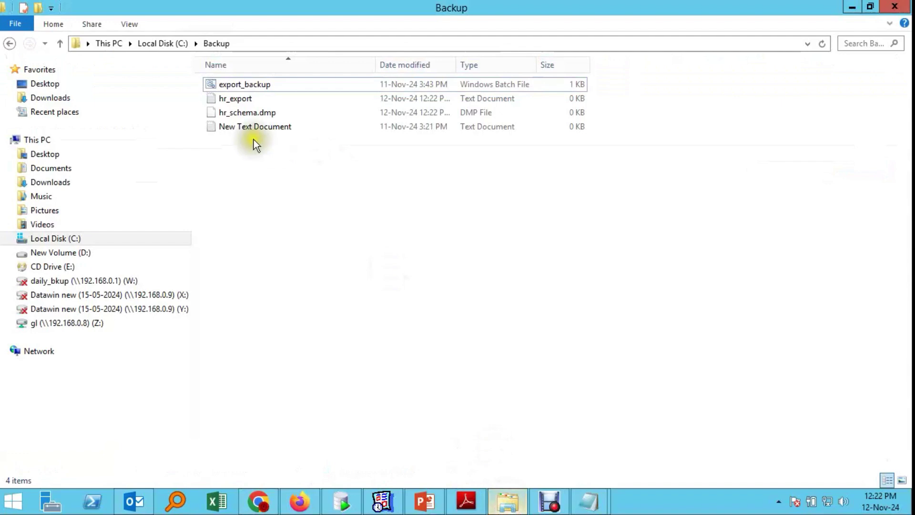
click(258, 111)
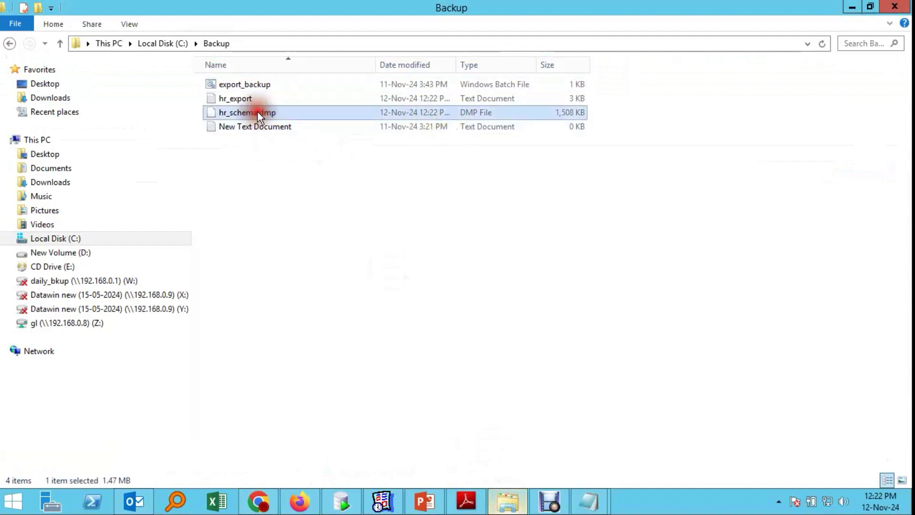
click(826, 44)
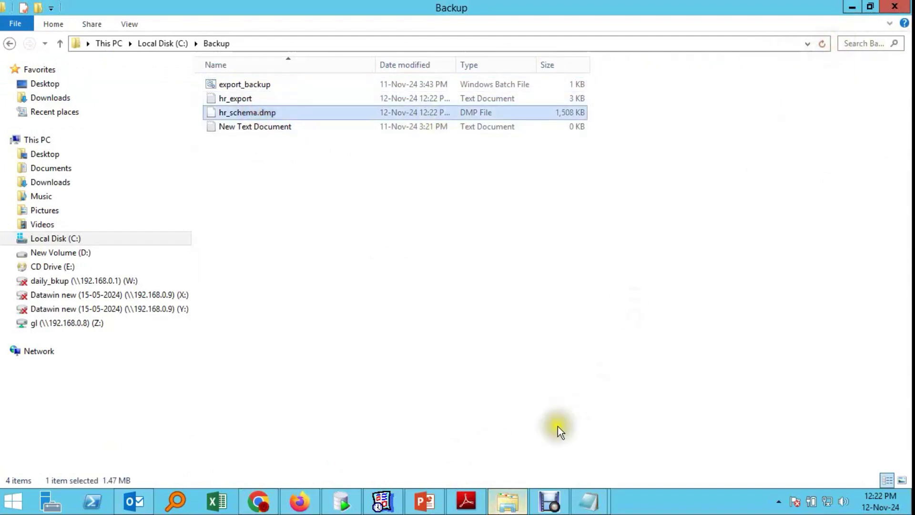
click(263, 114)
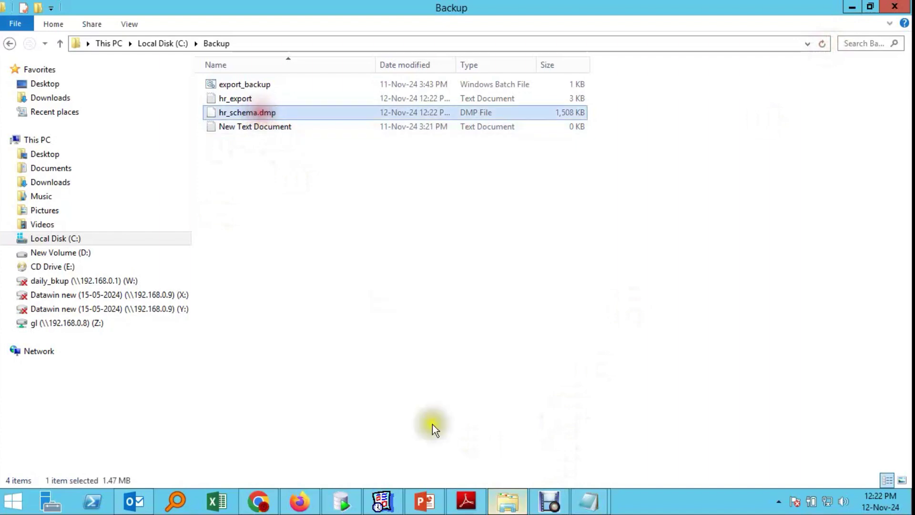
click(557, 506)
click(670, 302)
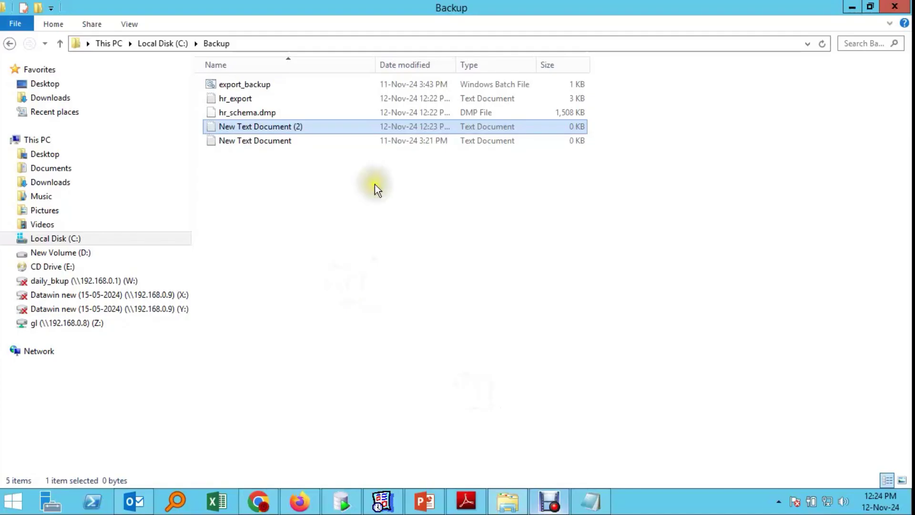
click(374, 184)
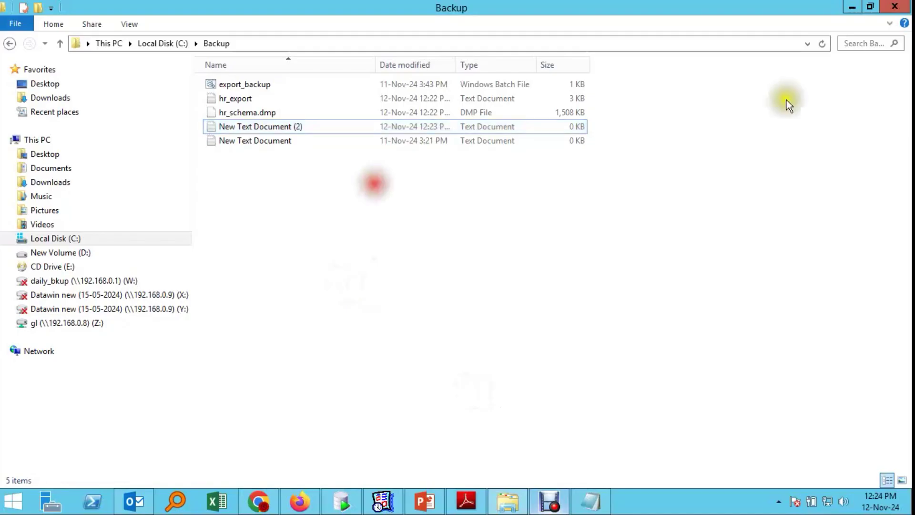
click(826, 44)
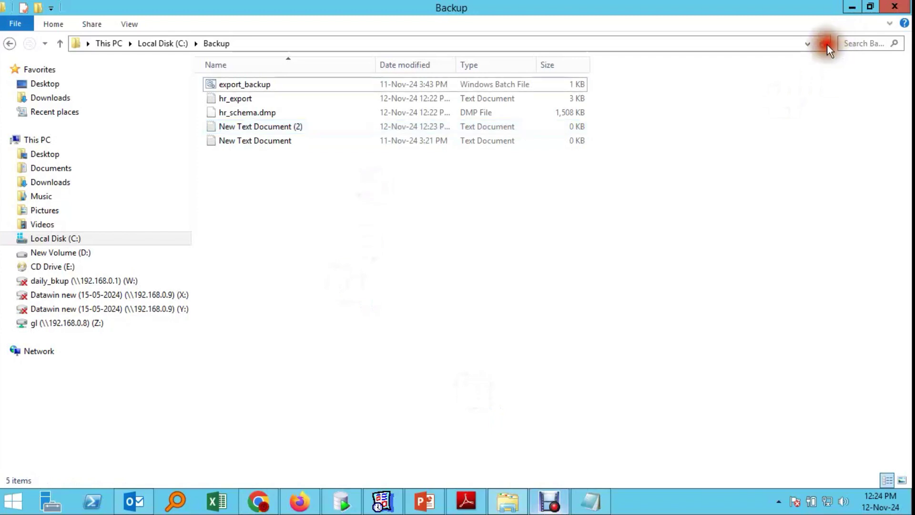
click(278, 499)
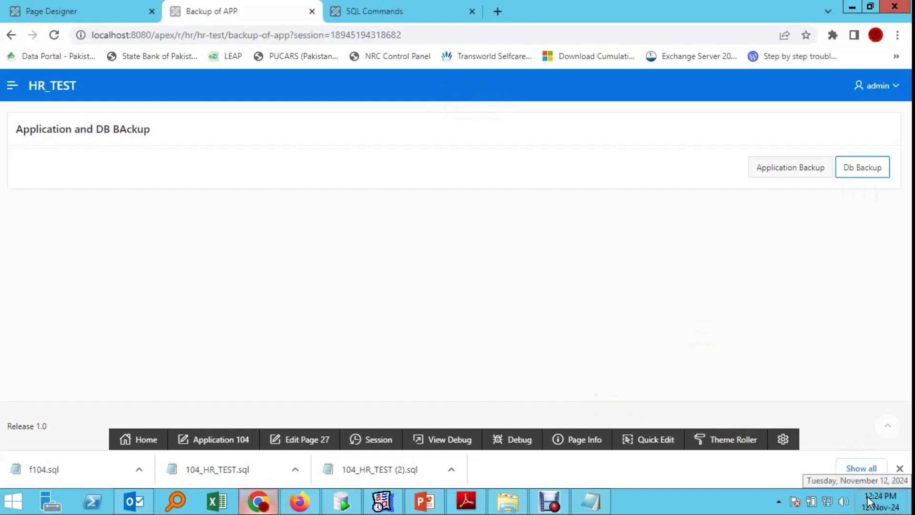
click(867, 502)
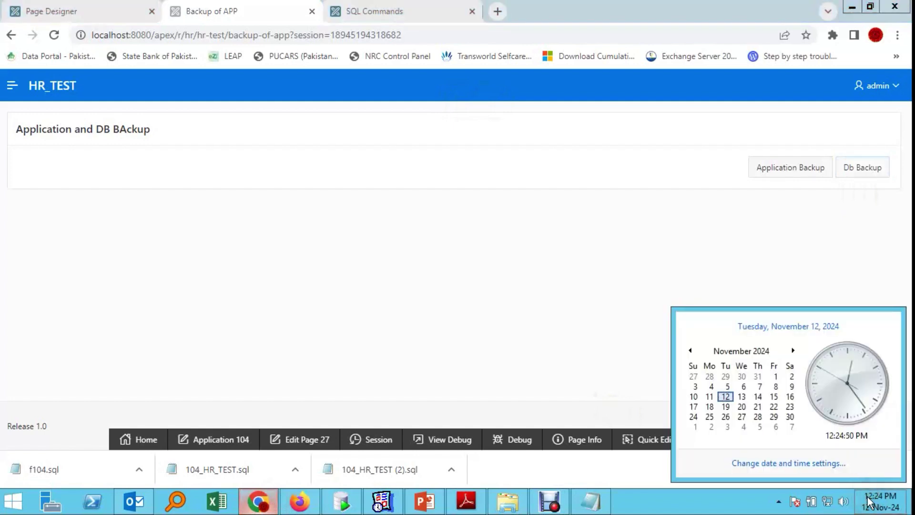
click(507, 500)
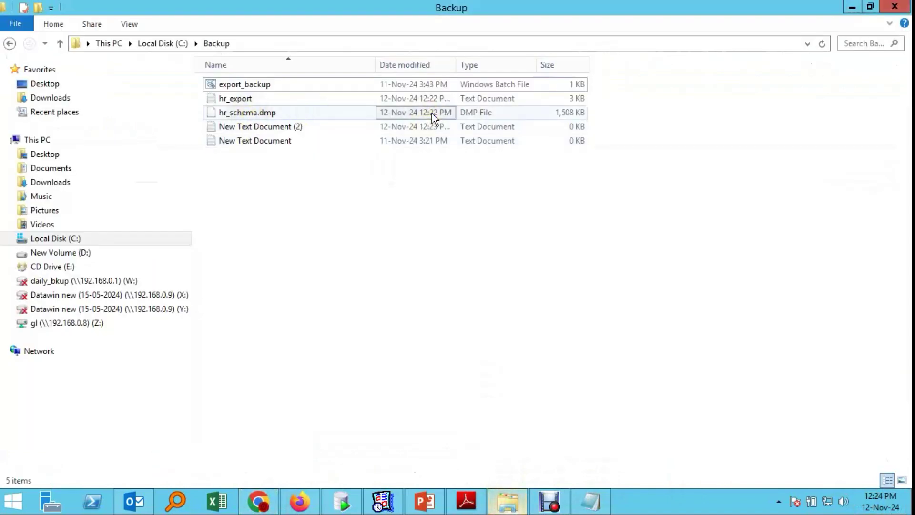
click(827, 43)
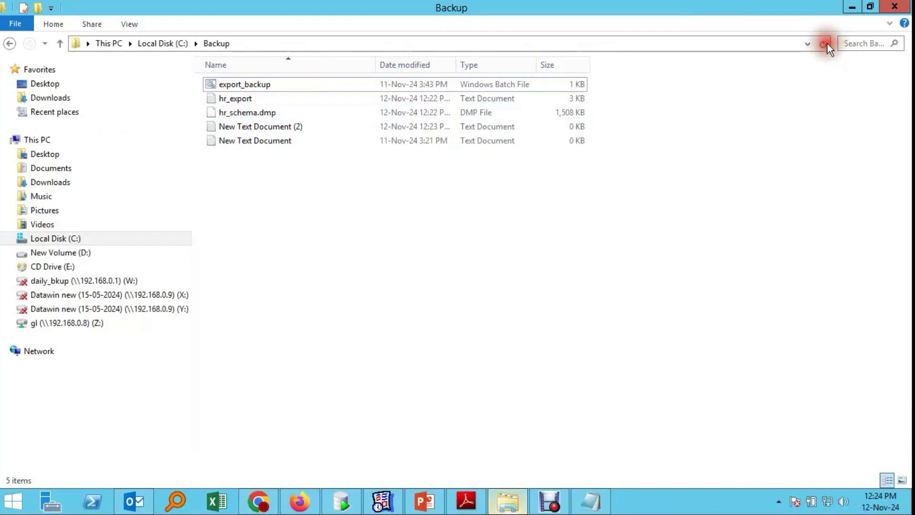
click(616, 360)
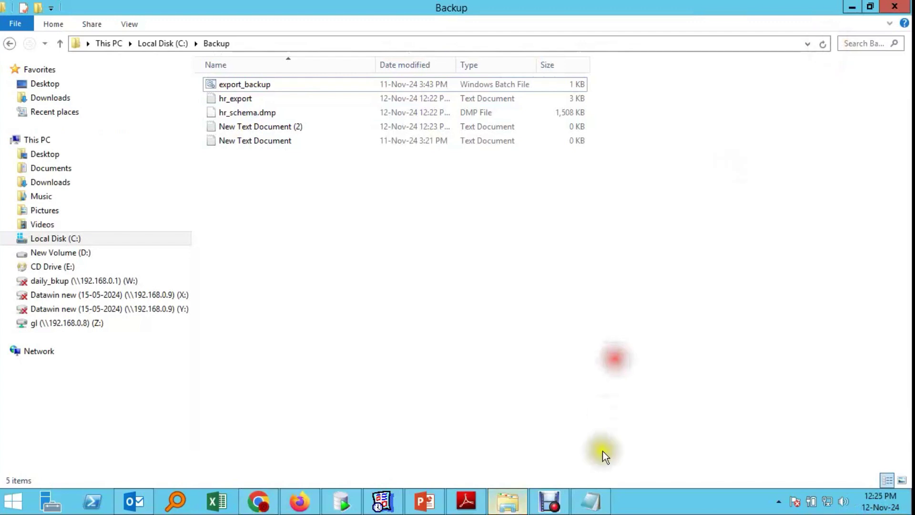
click(881, 504)
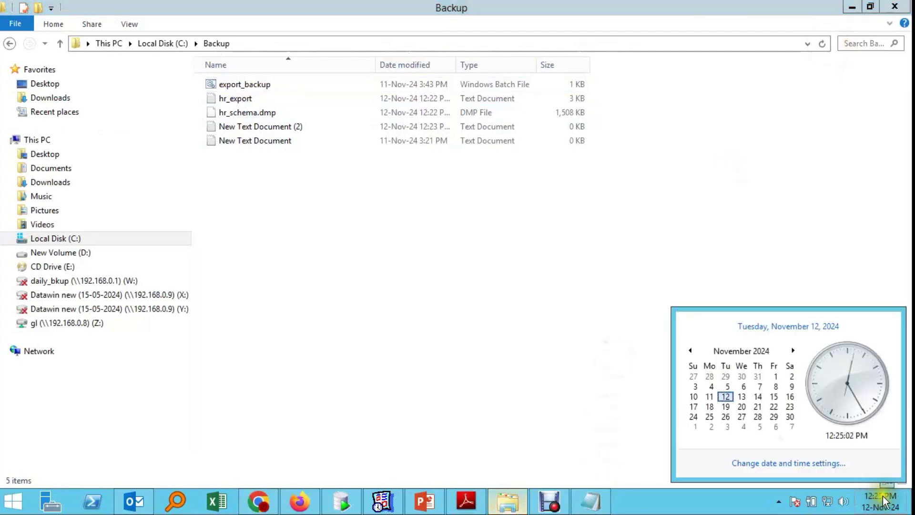
click(824, 48)
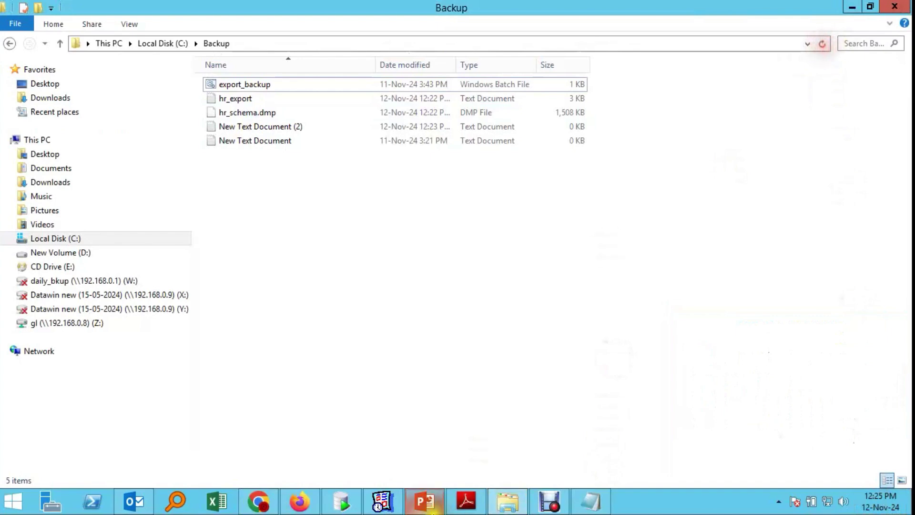
click(260, 503)
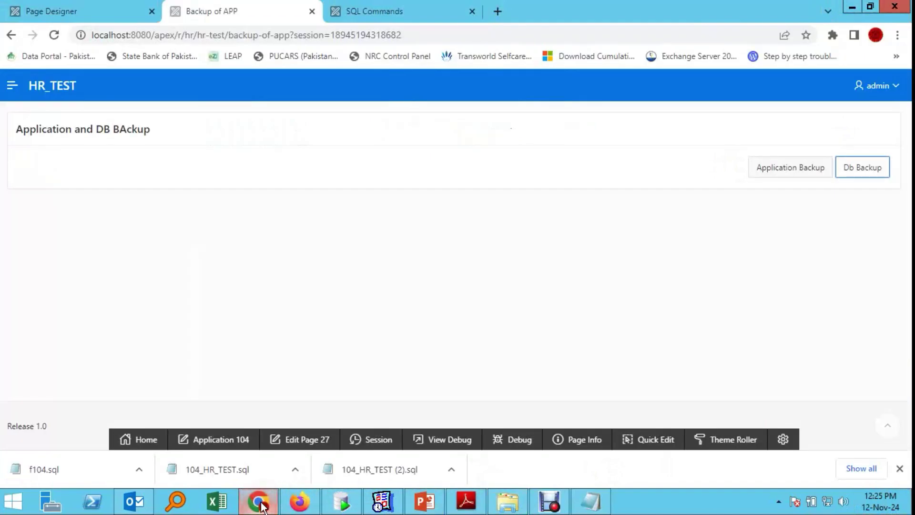
click(260, 503)
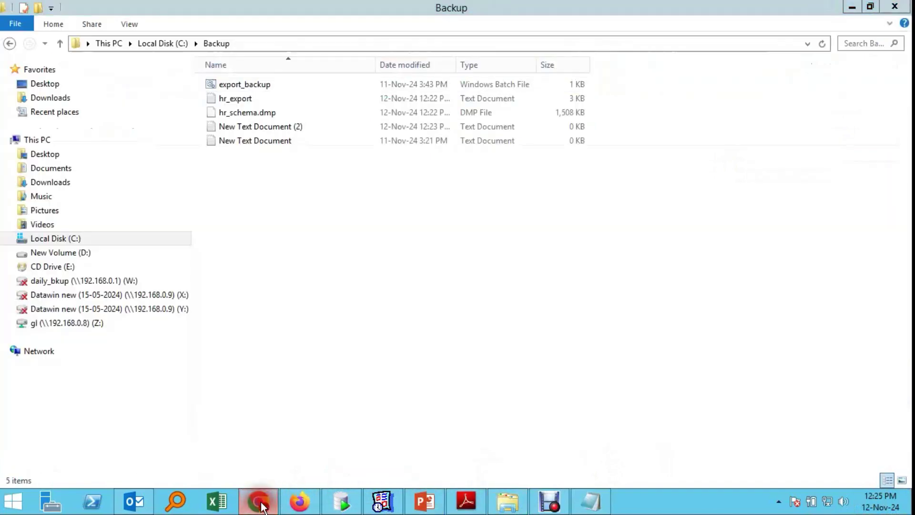
click(823, 44)
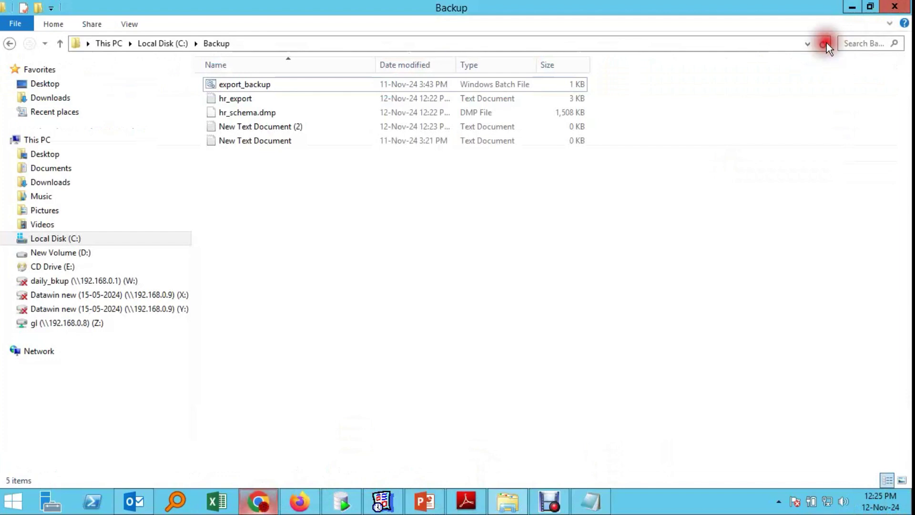
click(659, 48)
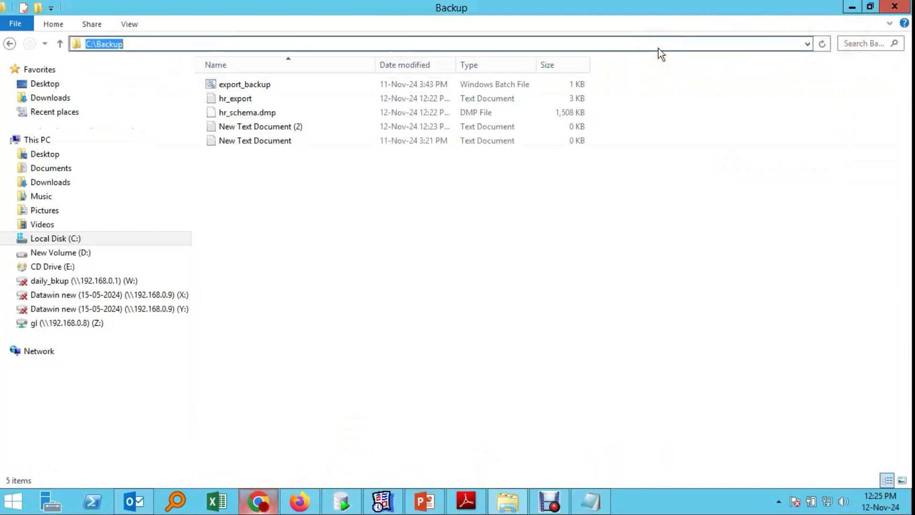
key(Escape)
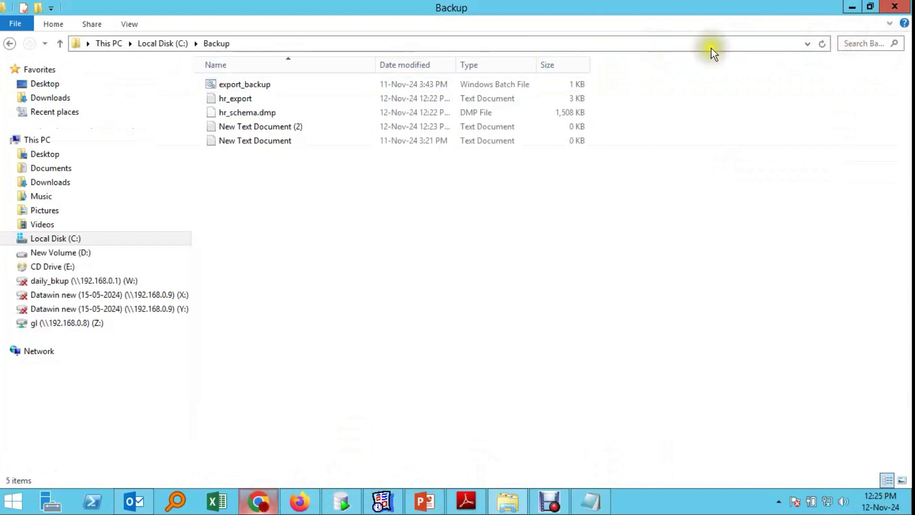
click(822, 44)
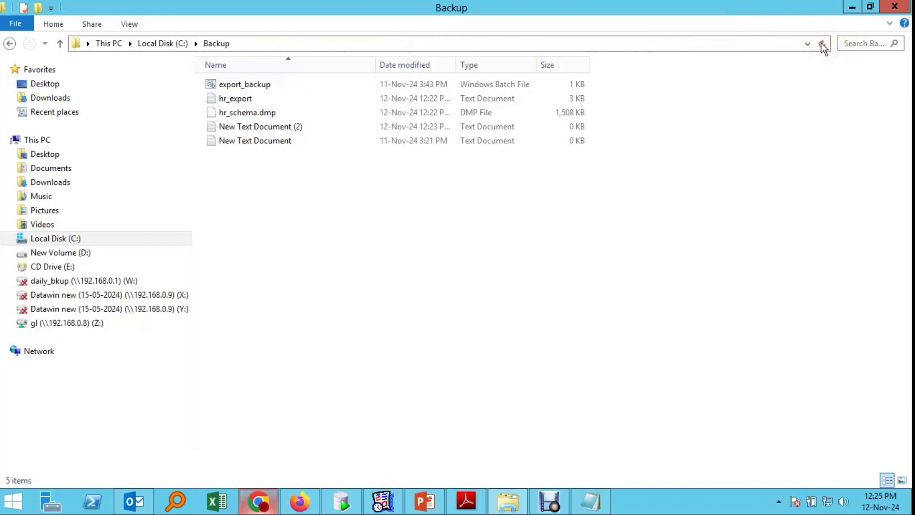
click(822, 43)
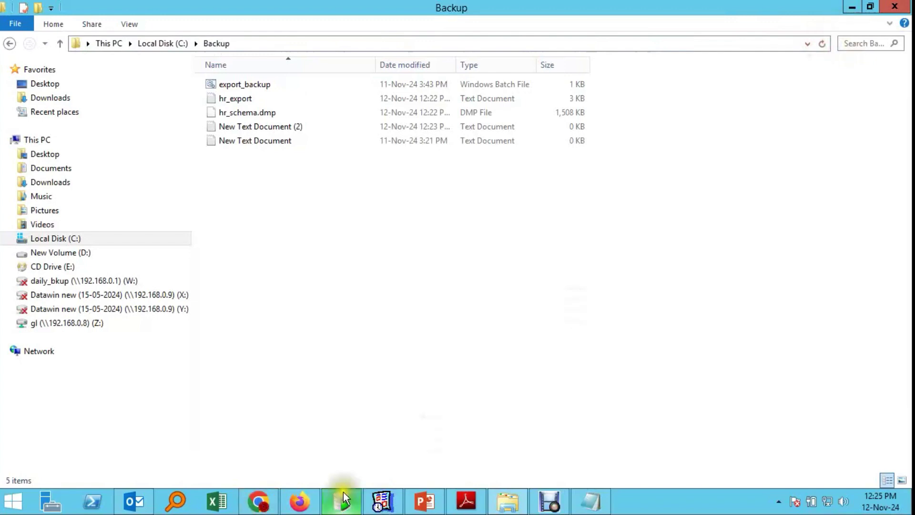
click(258, 501)
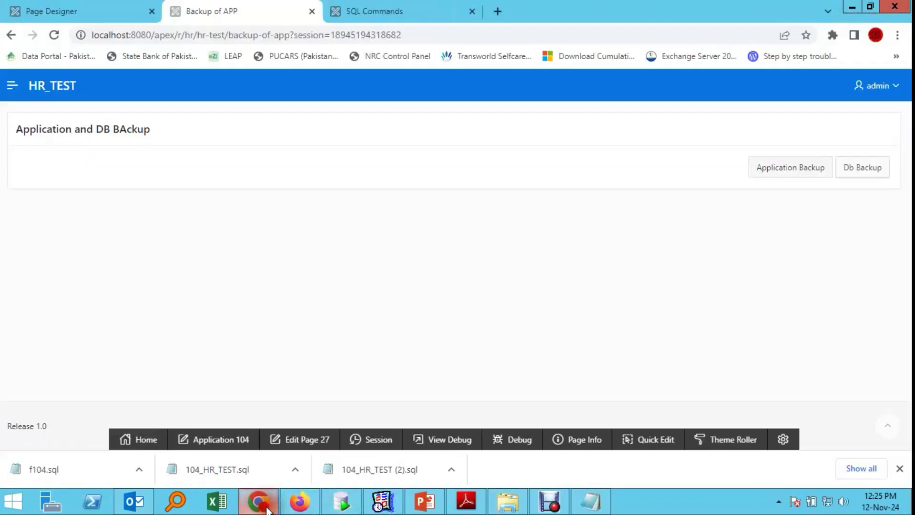
Step: Review the EXPORT_BACKUP_JOB DBMS_SCHEDULER.create_job script in SQL Commands, then minimize Chrome to show C:\Backup
click(412, 6)
click(282, 10)
click(372, 12)
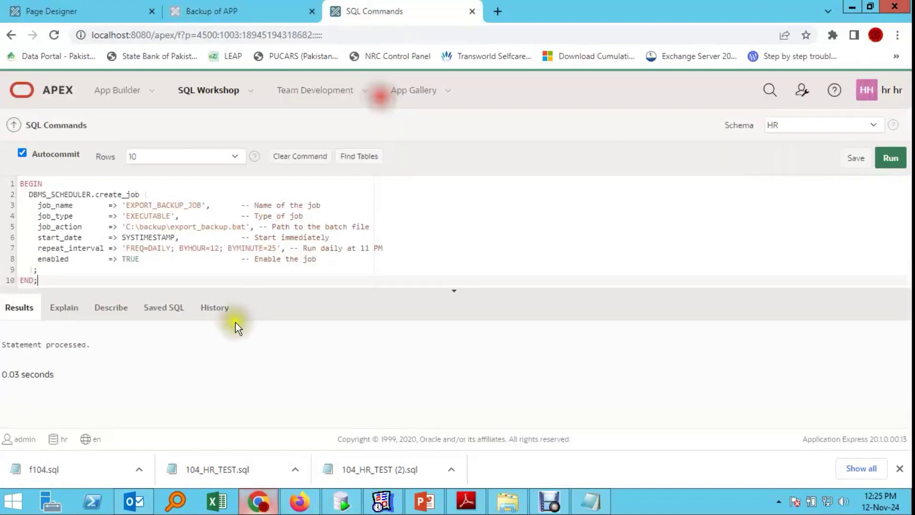
scroll(329, 261, down, 1)
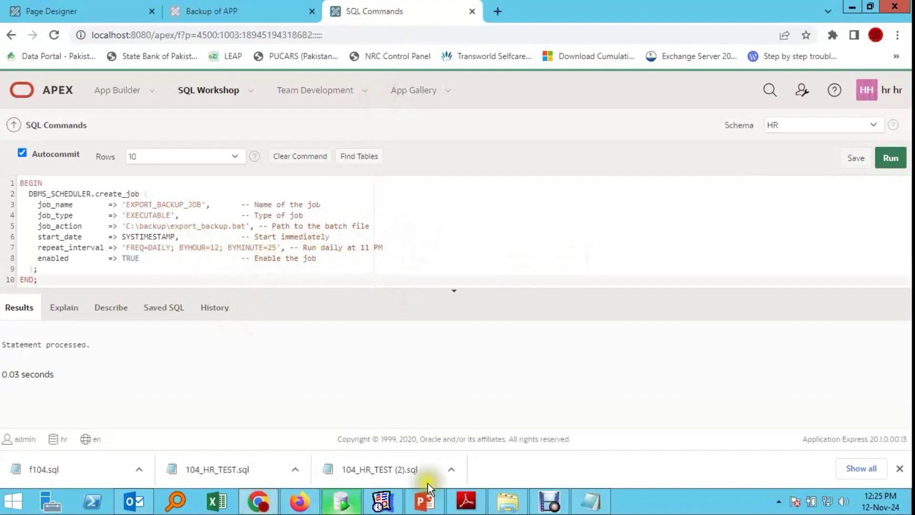
click(259, 503)
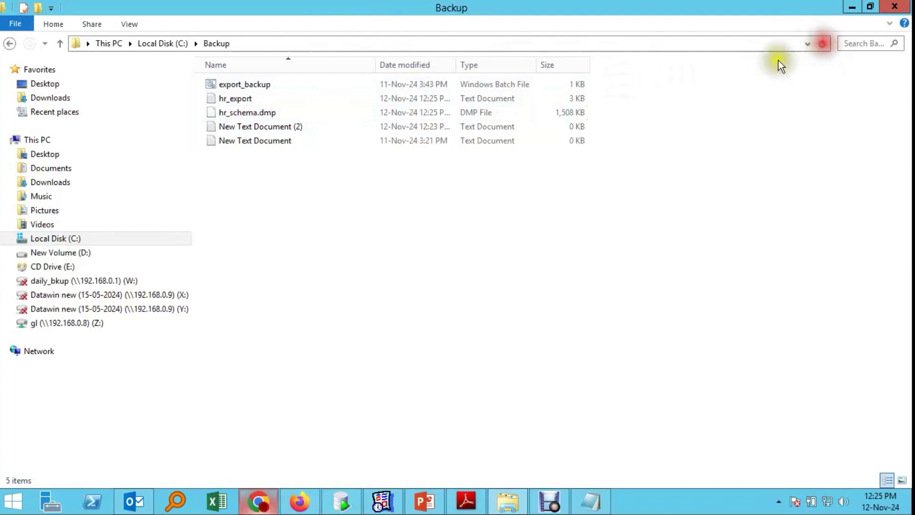
click(422, 113)
click(423, 167)
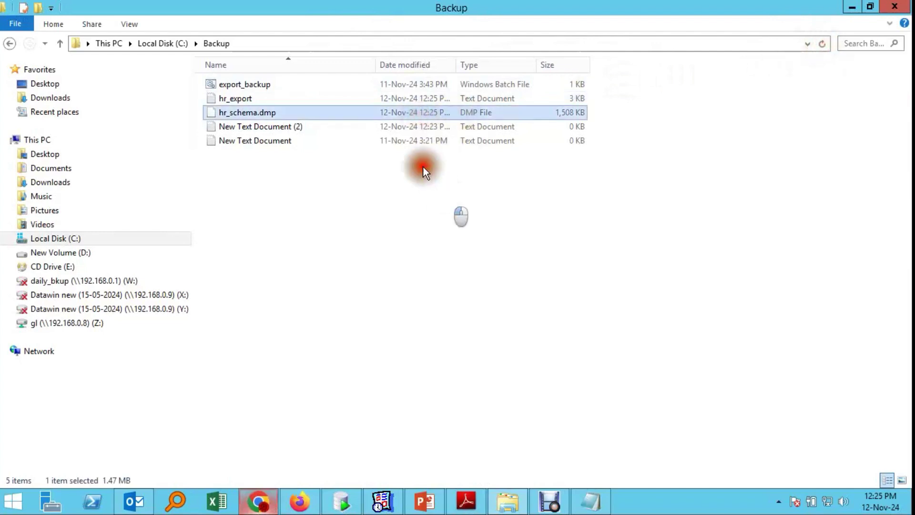
click(269, 114)
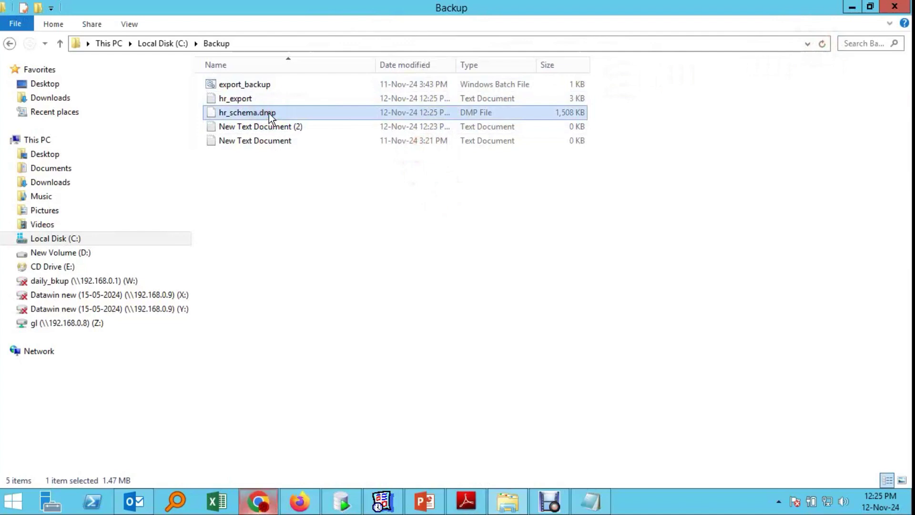
click(281, 210)
click(267, 114)
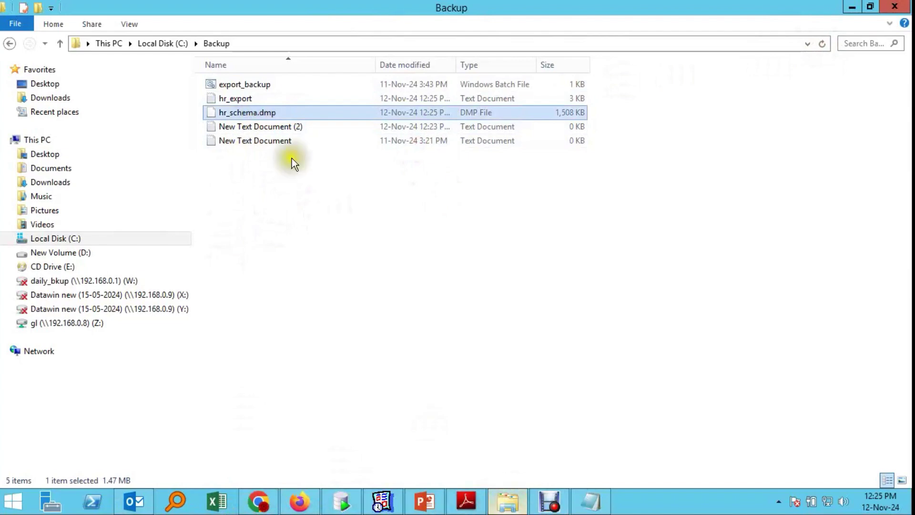
Step: Open export_backup in Notepad and paste the CURRENT_DATETIME set lines and exp command
click(265, 87)
right_click(265, 87)
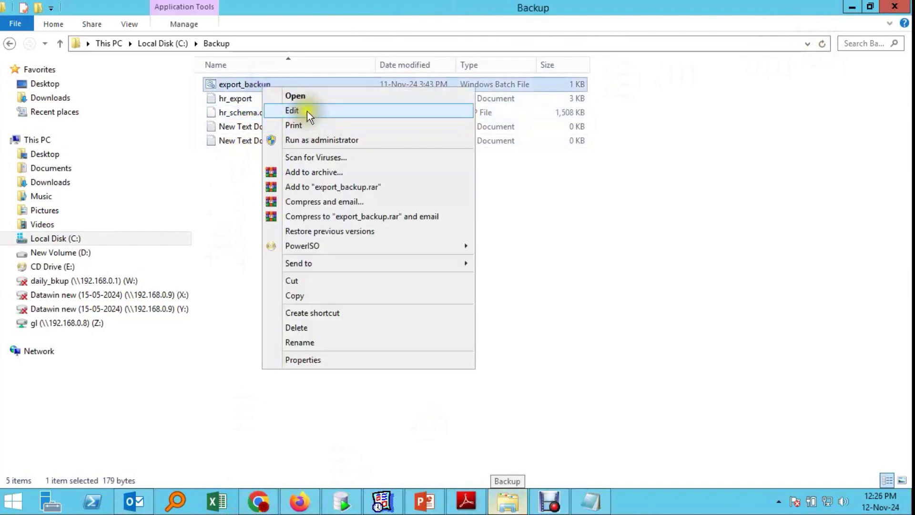
click(307, 111)
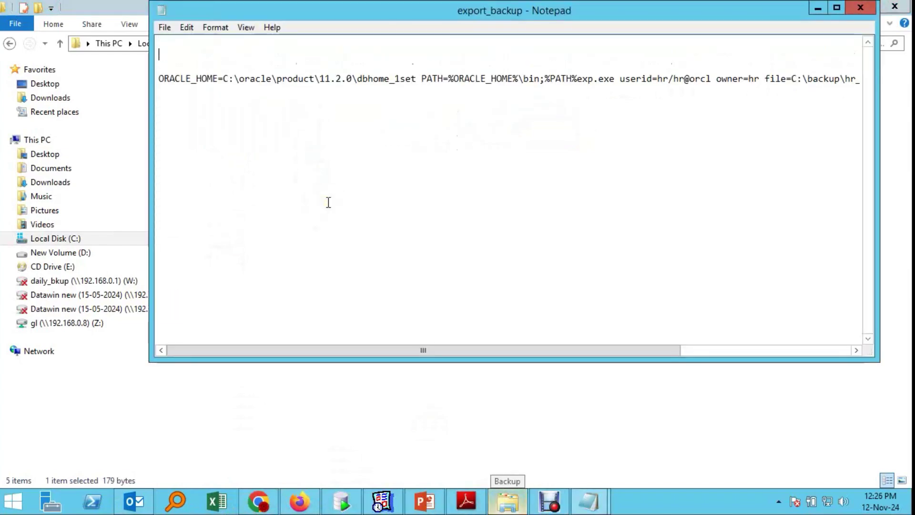
text(set CURRENT_DATETIME=%date%_%time% set CURRENT_DATETIME=%CURRENT_DATETIME: =_% set CURRENT_DATETIME=%CURRENT_DATETIME::=% set CURRENT_DATETIME=%CURRENT_DATETIME:/=_% set CURRENT_DATETIME=%CURRENT_DATETIME:.=_%      C:\oracle\product\11.2.0\dbhome_1\BIN\exp ora_sib/ora@orcl file=D:\ora_sib_%CURRENT_DATETIME%.dmp rows=Y feedback=100)
key(Return)
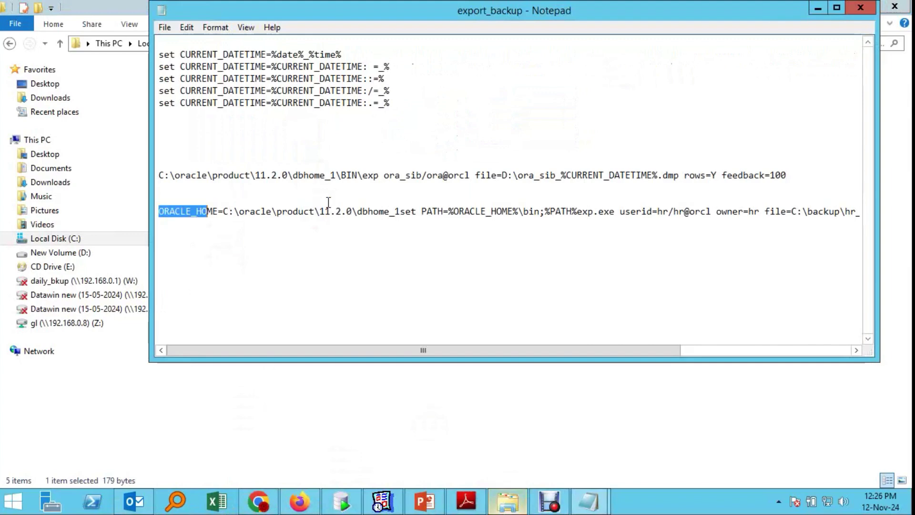
Step: Delete the old ORACLE_HOME export line and check the five CURRENT_DATETIME set lines
drag(160, 211, 911, 281)
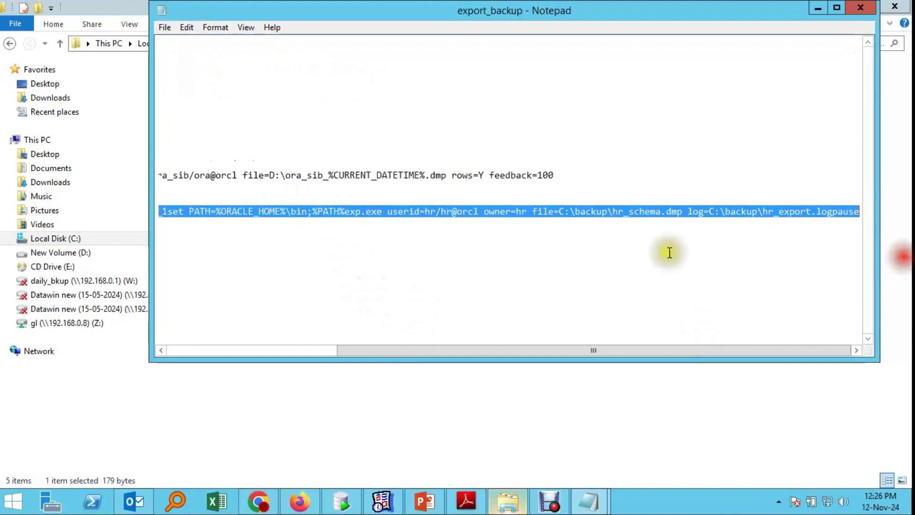
key(Delete)
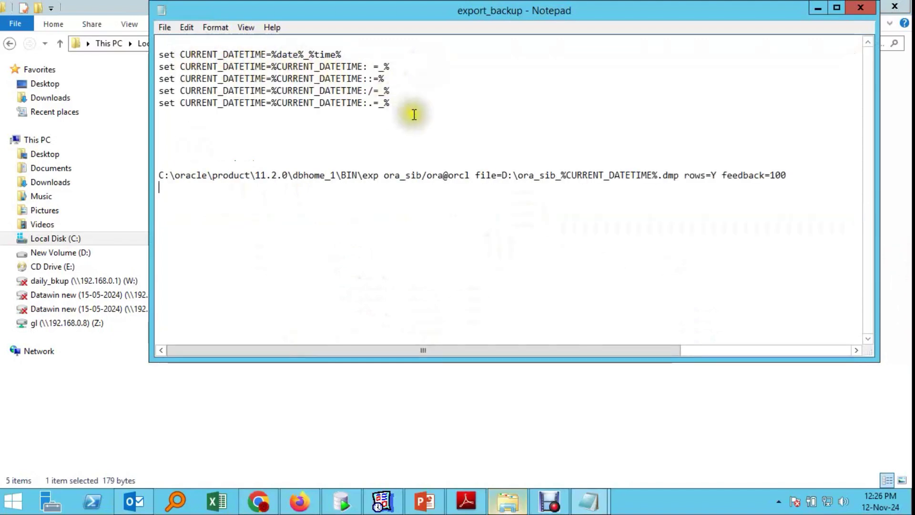
click(407, 100)
drag(408, 100, 163, 38)
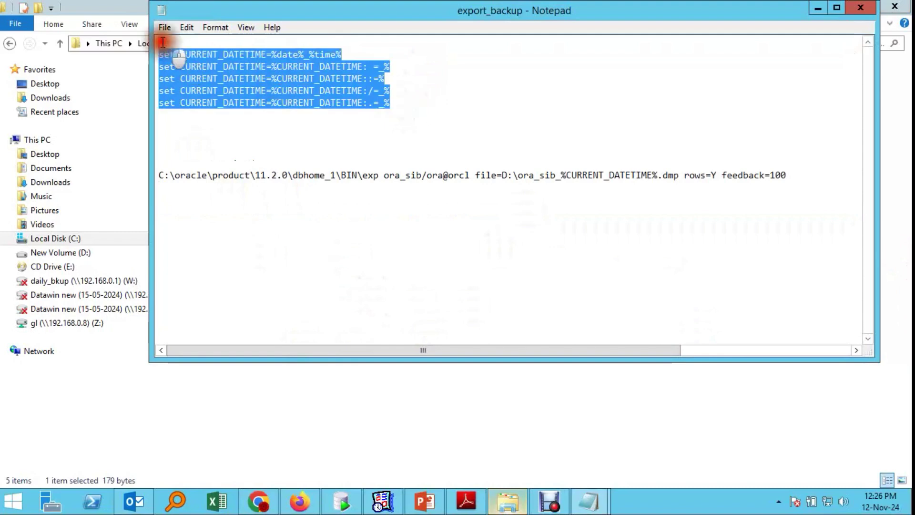
click(334, 126)
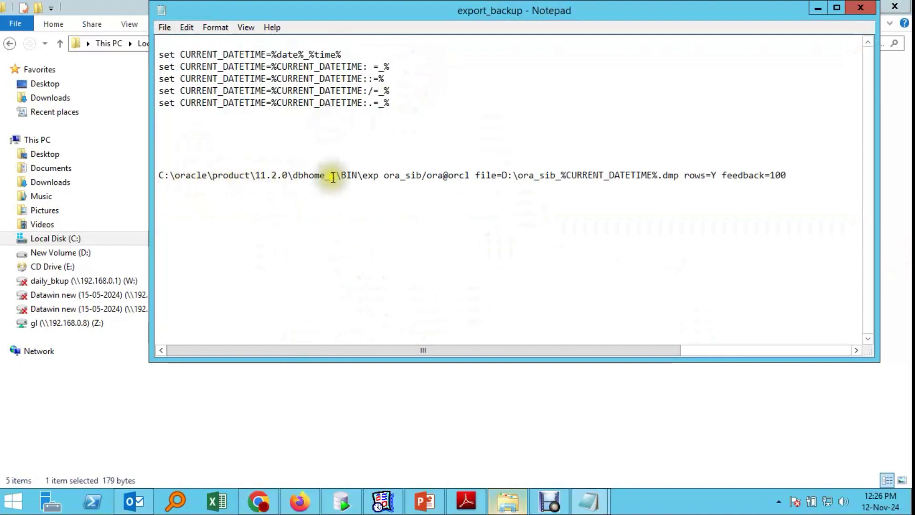
Step: Change the exp command's login to the hr user with the HR schema's password
drag(383, 177, 159, 175)
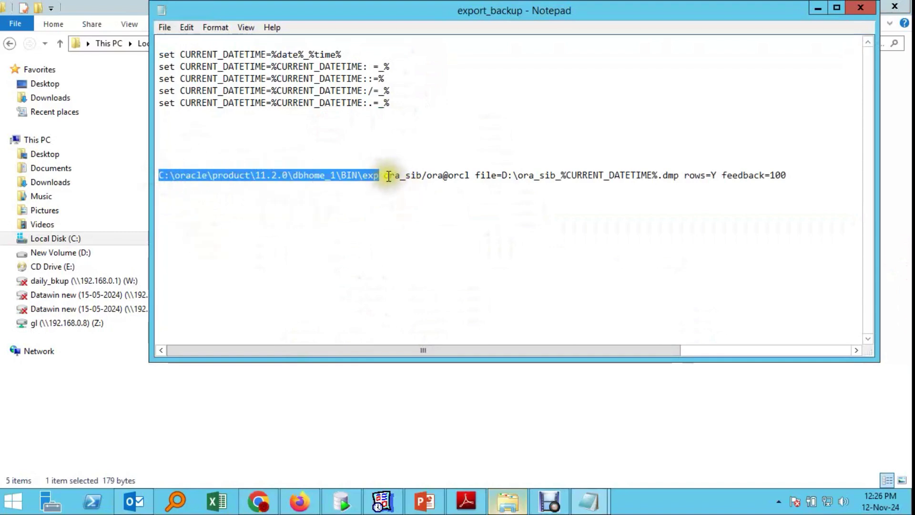
drag(385, 176, 417, 176)
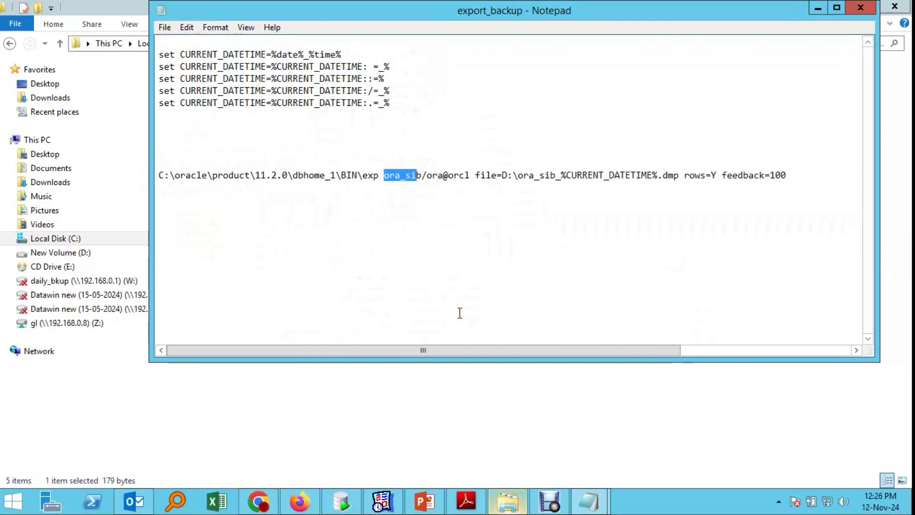
text(h)
key(Delete)
text(r)
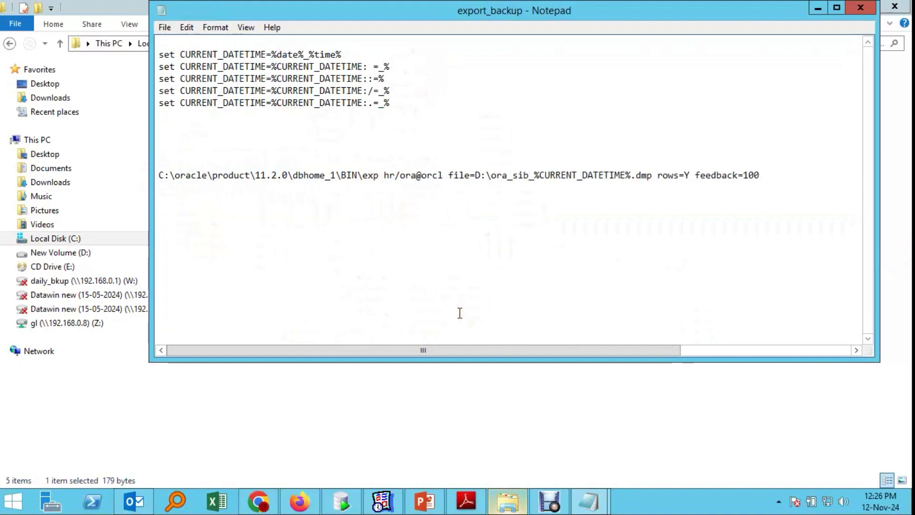
key(Delete)
key(Delete)
key(Delete)
text(hr)
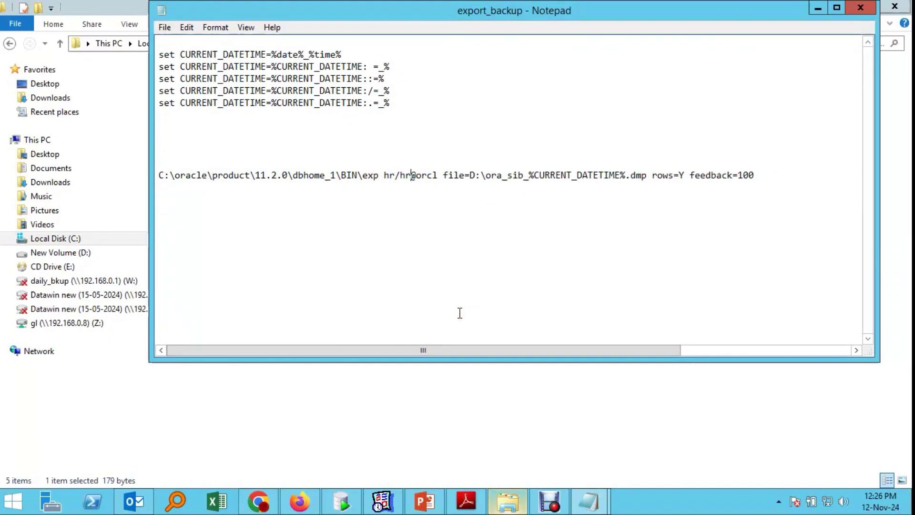